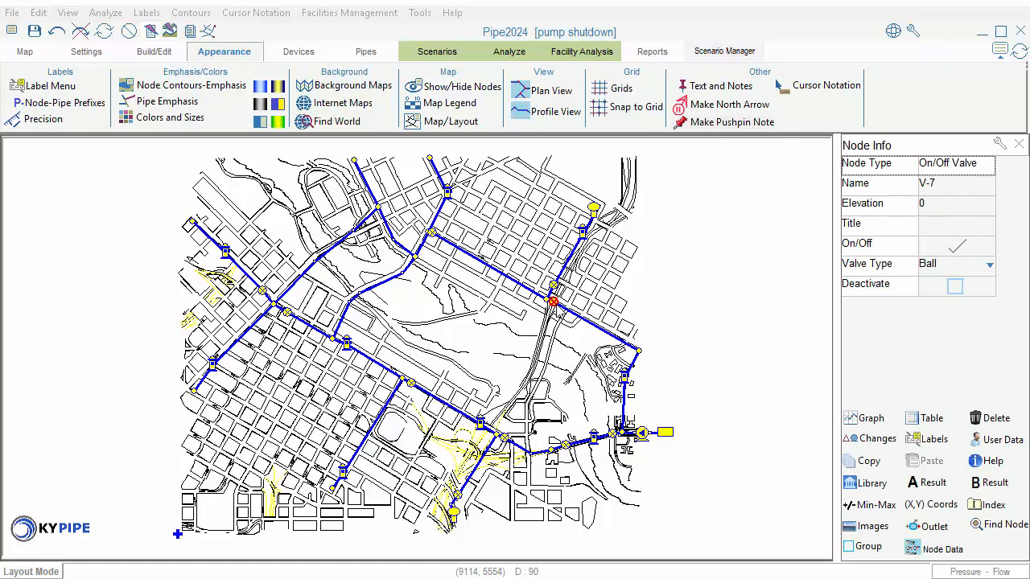
Display the properties of pipe P-14, Pump-1 and pipe P-2 one after another
click(589, 326)
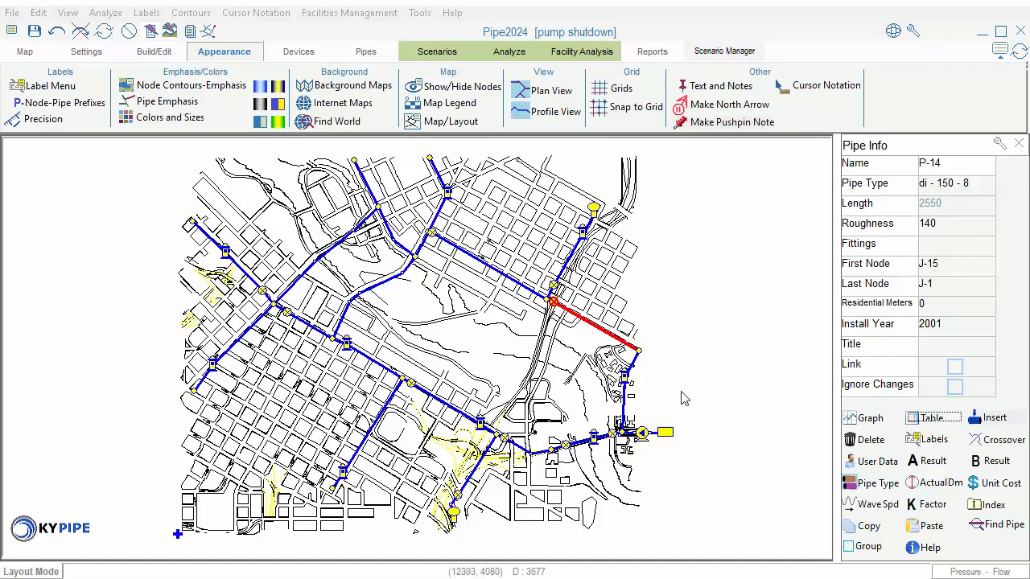
click(641, 432)
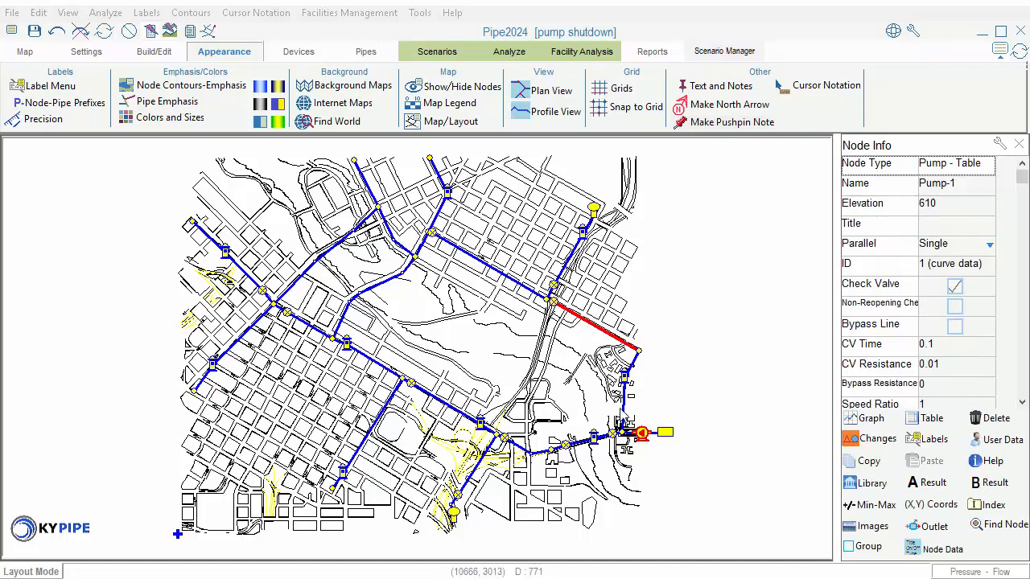
click(624, 412)
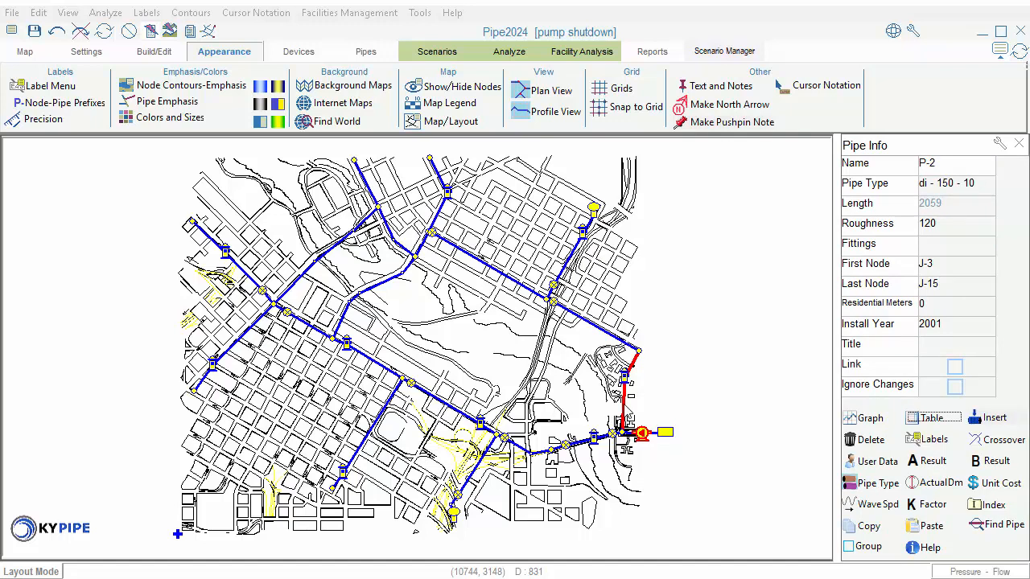
Configure the node and pipe windows as two windows on the right and select pipe P-14 to fill them
click(913, 37)
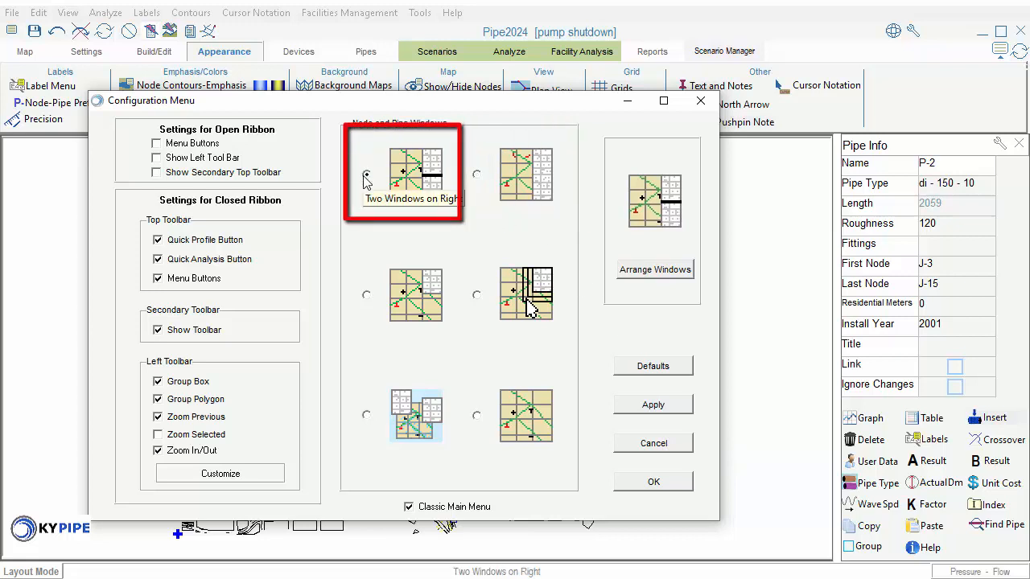
click(653, 483)
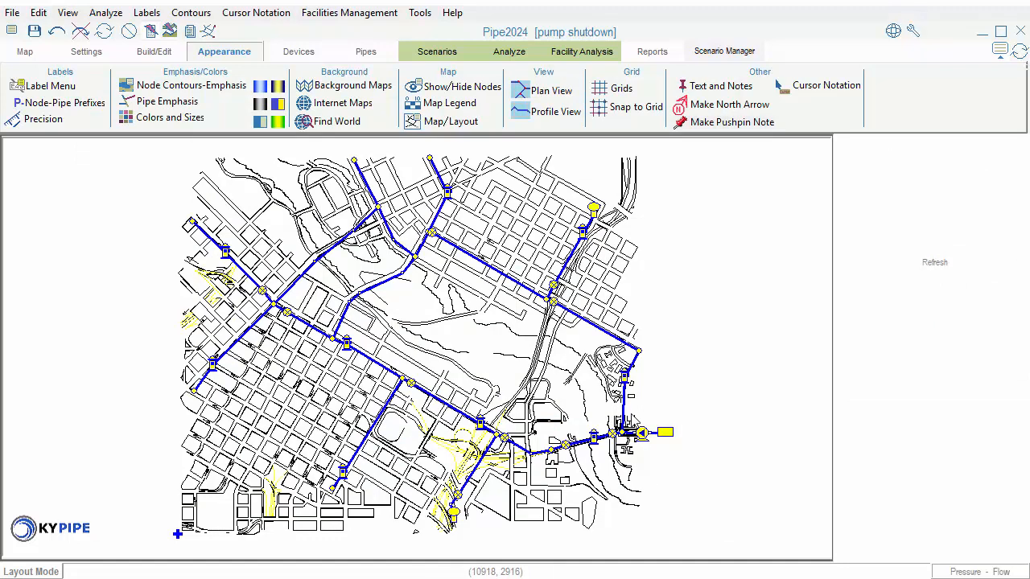
click(610, 333)
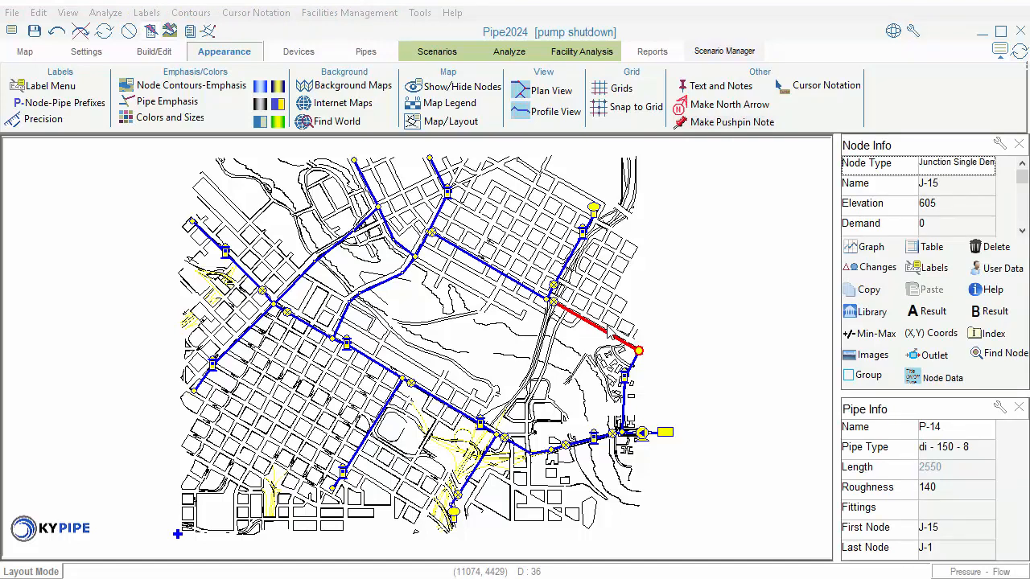
Switch the node and pipe windows to one sizable upper-right window, select valve V-7 and pipe P-14, and enlarge the Pipe Info window
click(913, 30)
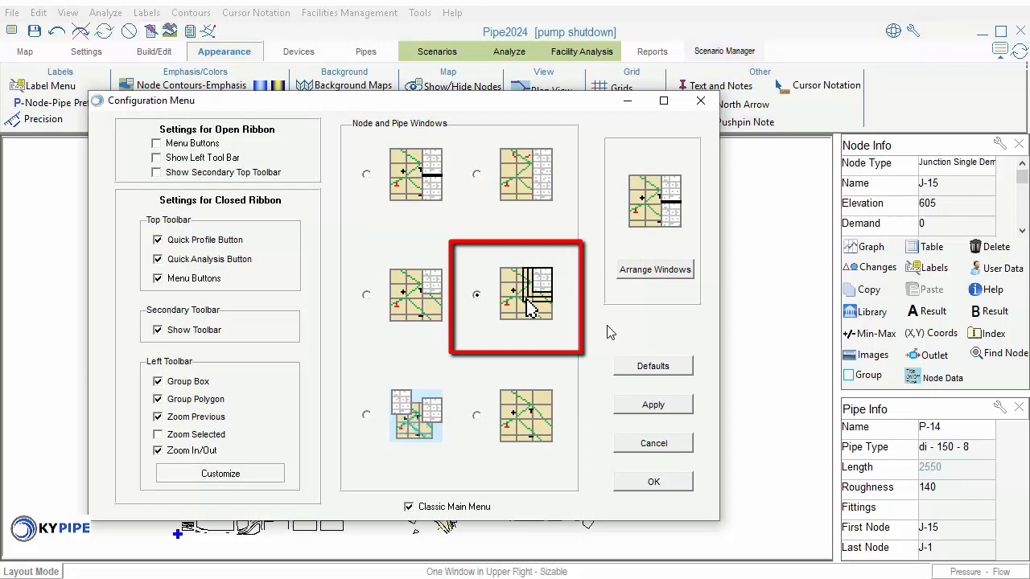
click(654, 481)
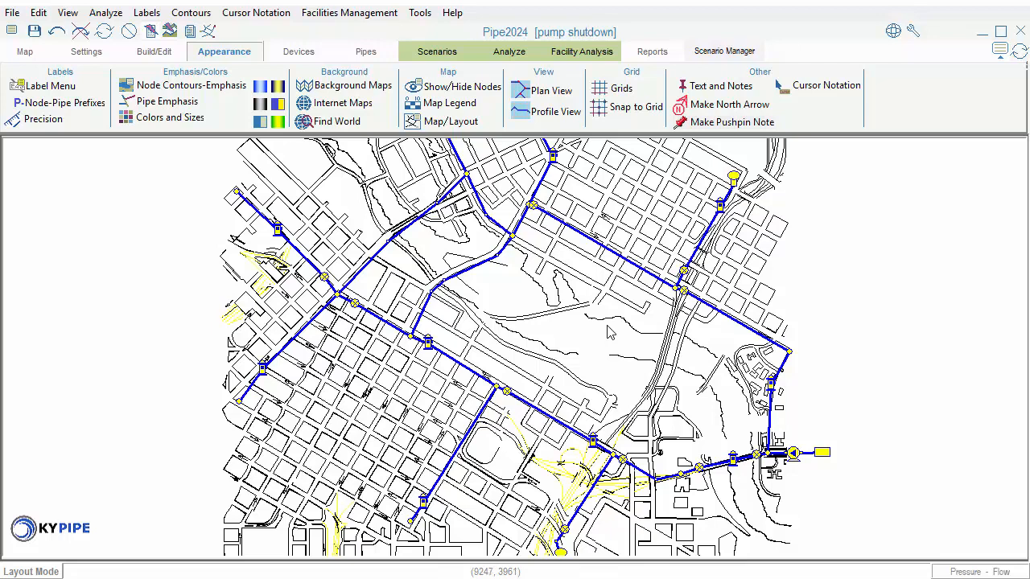
click(684, 289)
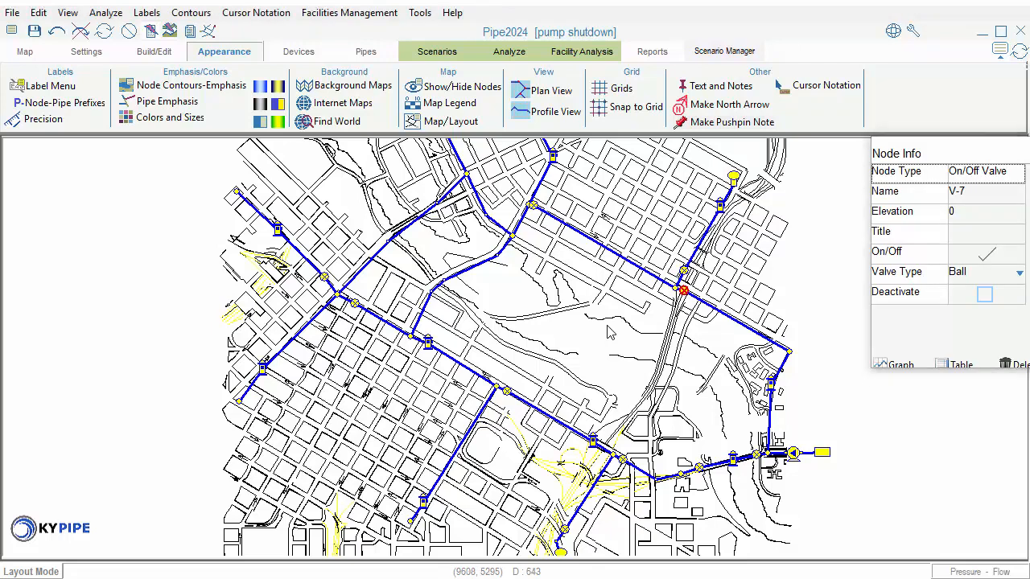
click(736, 321)
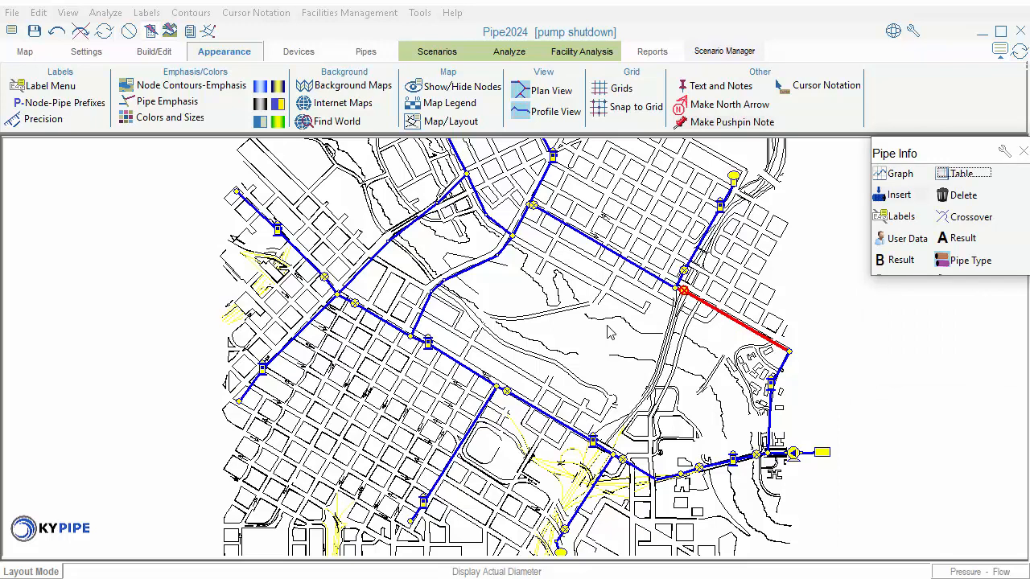
drag(872, 275, 551, 497)
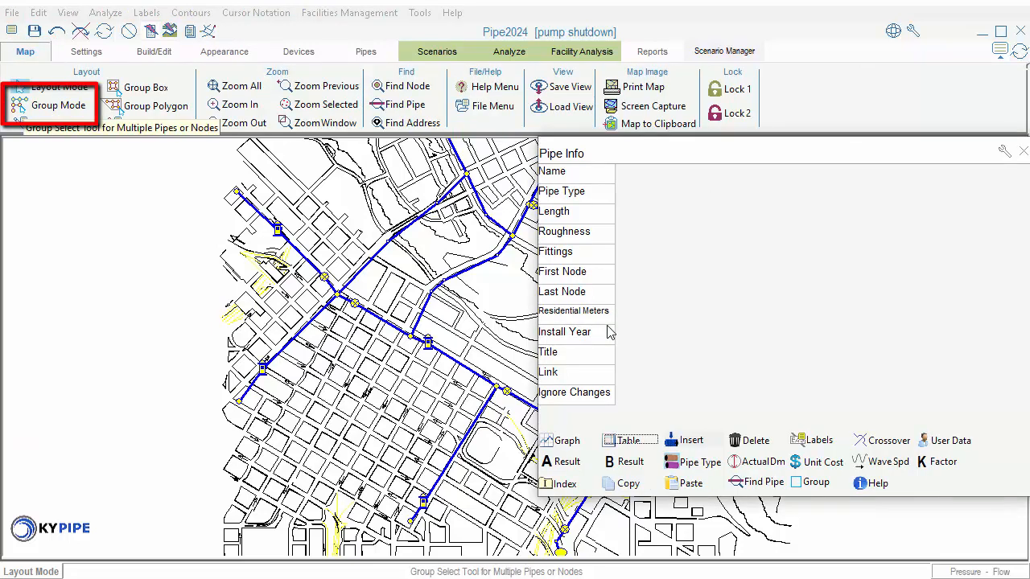
Group-select pipes P-11, P-19, P-17, P-18, P-9 and P-1, and slightly narrow the Pipe Info window
click(58, 105)
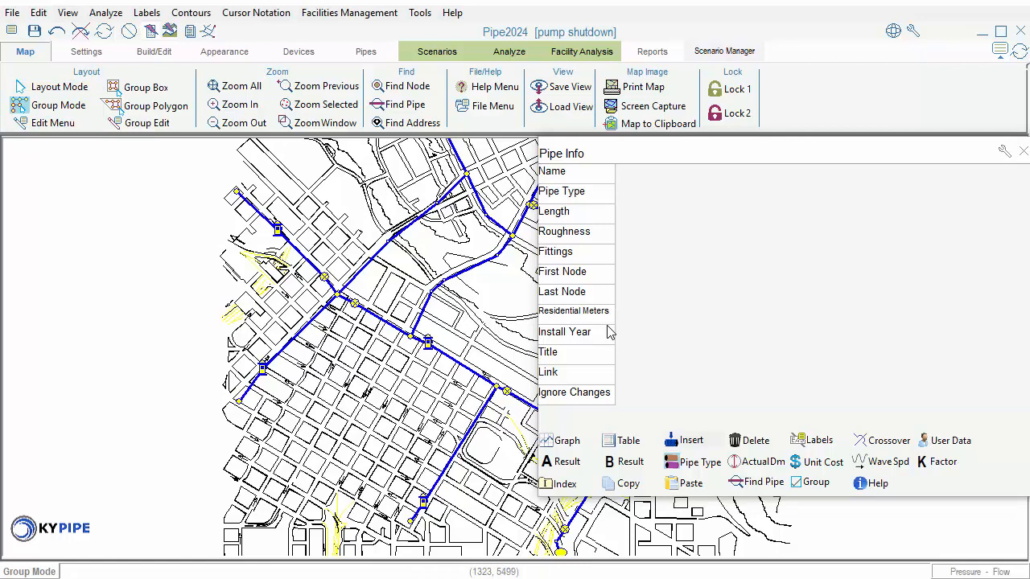
click(298, 250)
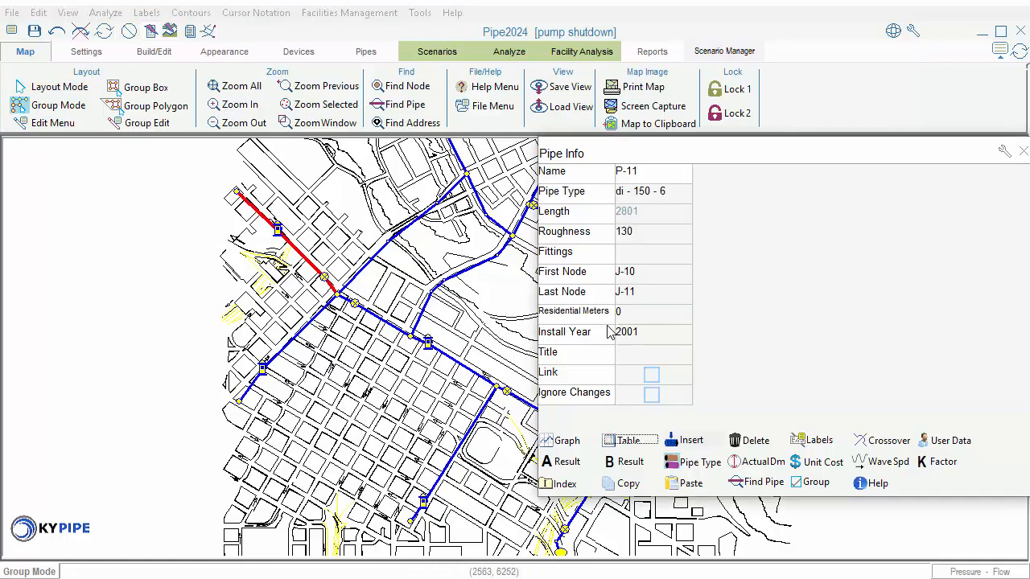
click(406, 230)
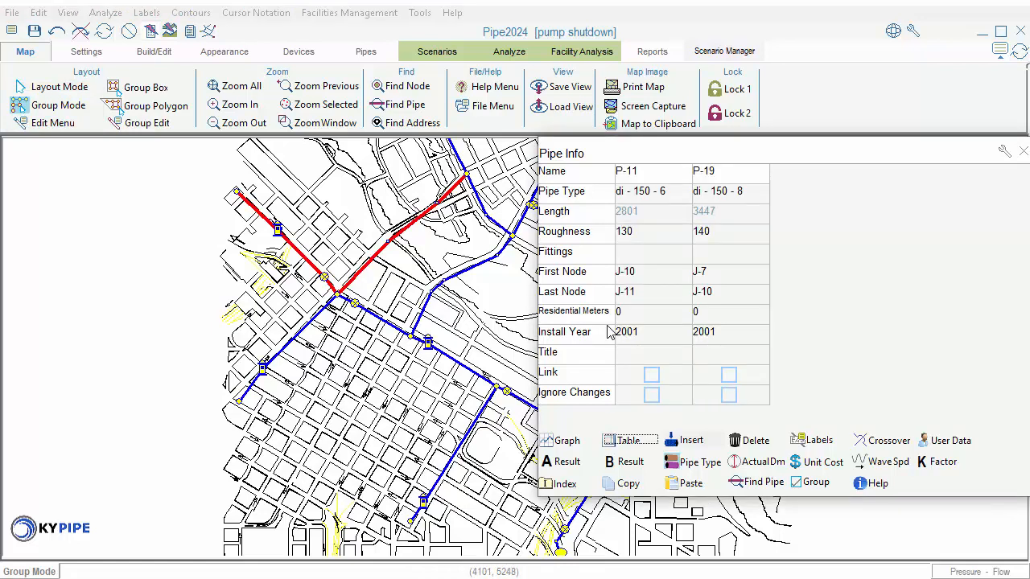
click(427, 297)
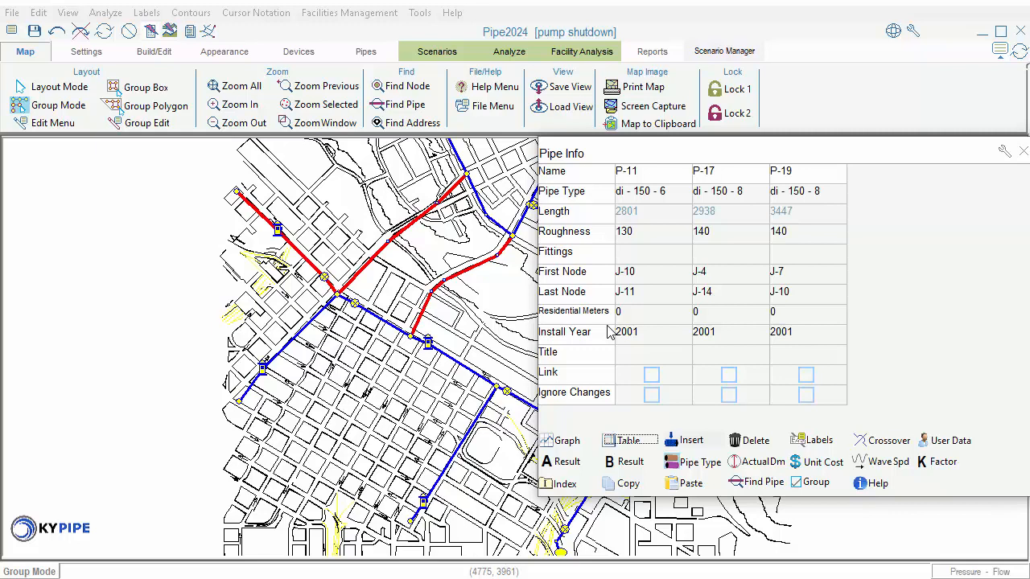
click(462, 363)
click(459, 447)
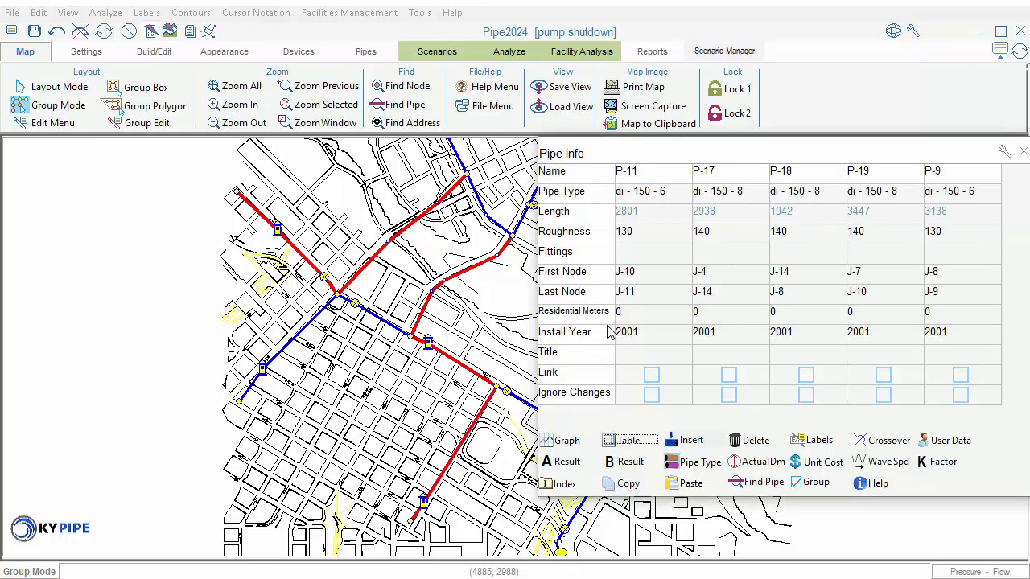
click(286, 349)
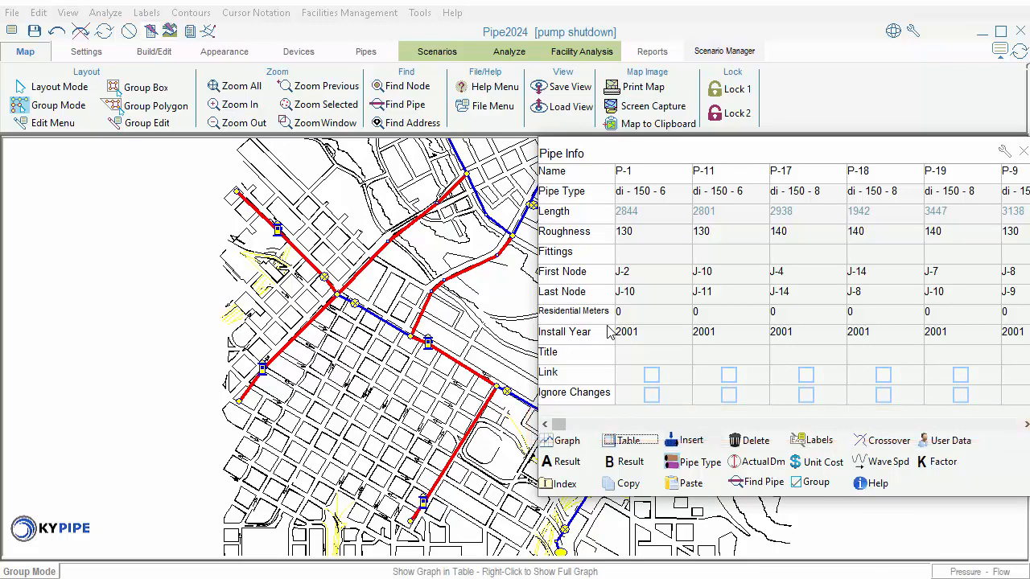
mouse_move(539, 496)
mouse_down()
mouse_move(558, 489)
mouse_move(554, 497)
mouse_up()
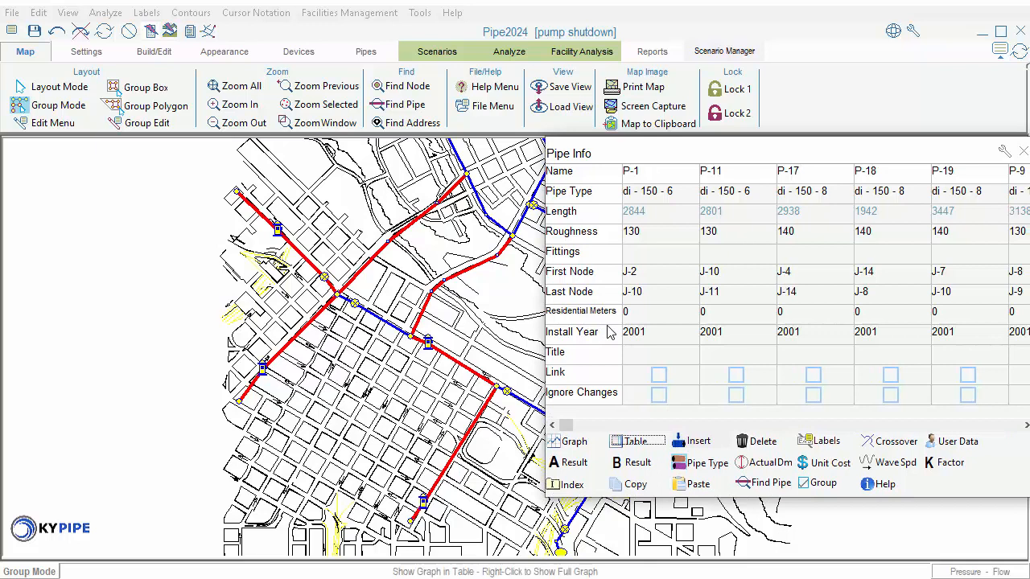
Switch the node and pipe windows to one autosized upper-right window and add the pipe southeast of P-18 to the group
click(912, 30)
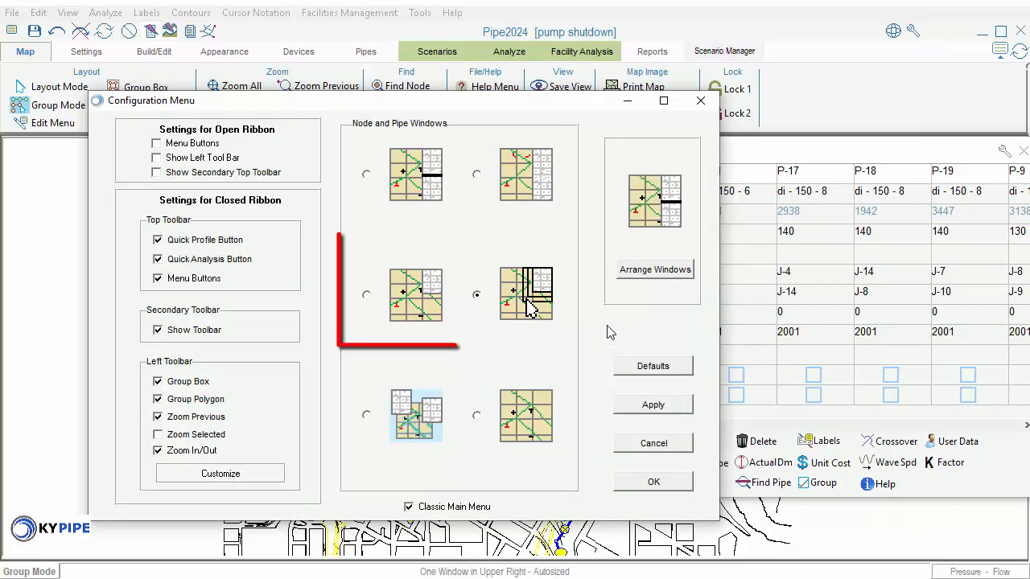
click(367, 295)
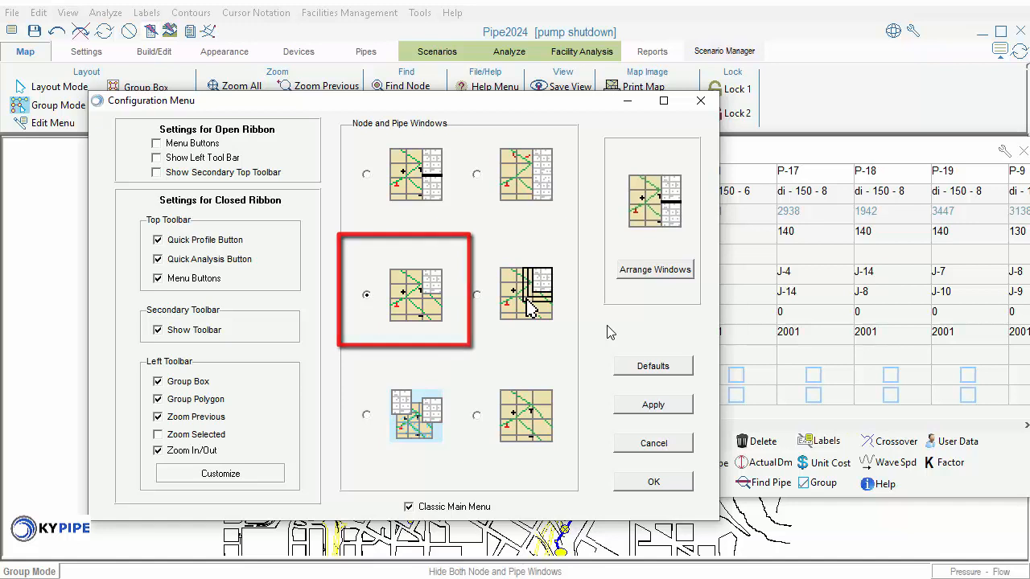
click(654, 482)
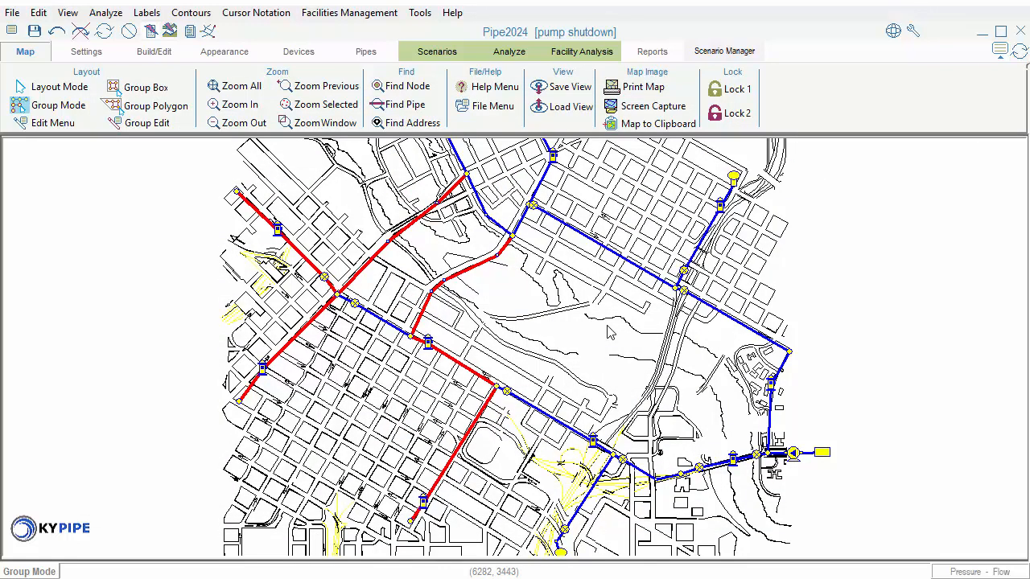
click(550, 417)
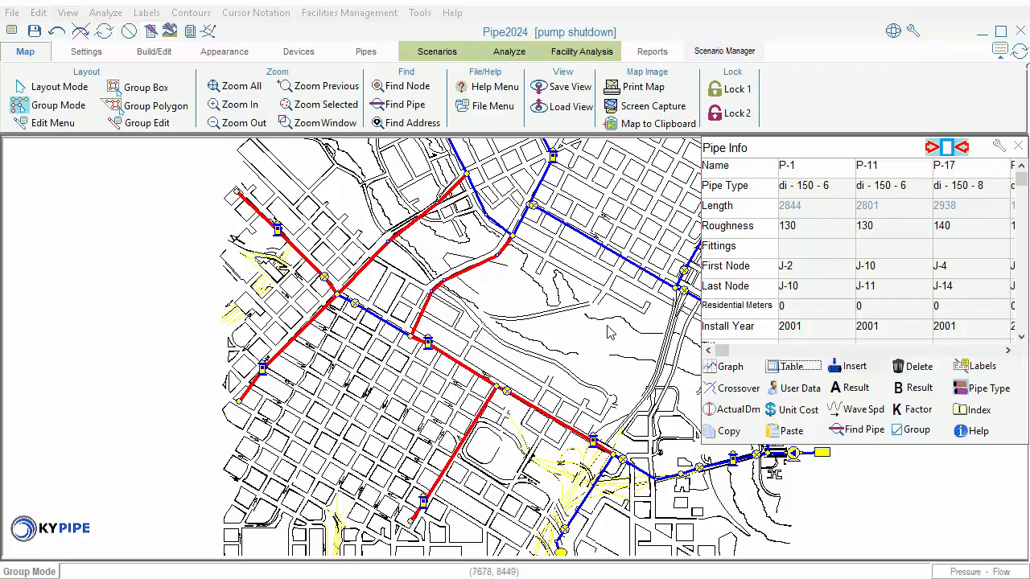
Hide both the node and pipe windows, and bring them back as two movable, sizable windows
click(913, 31)
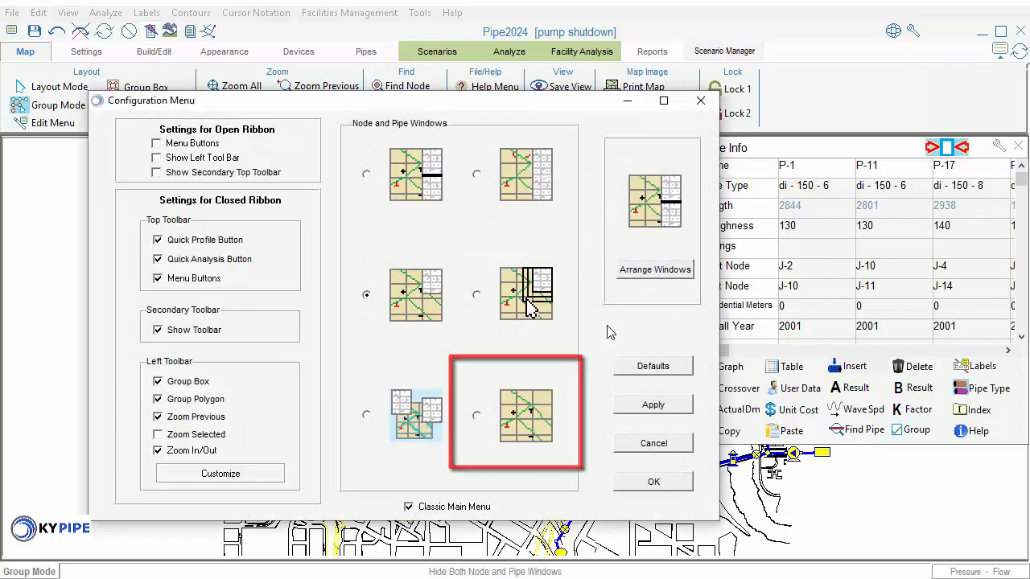
click(654, 481)
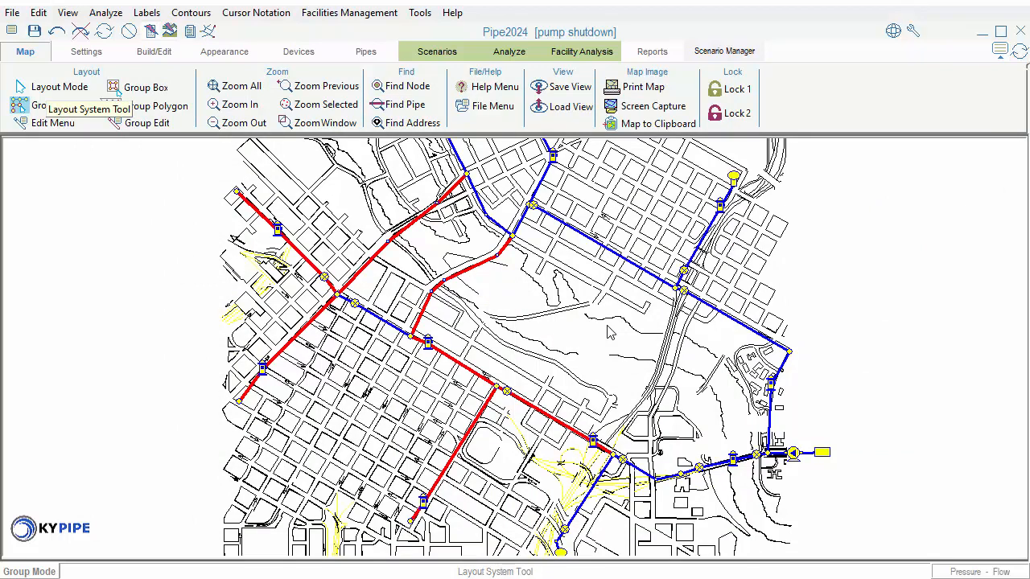
click(912, 31)
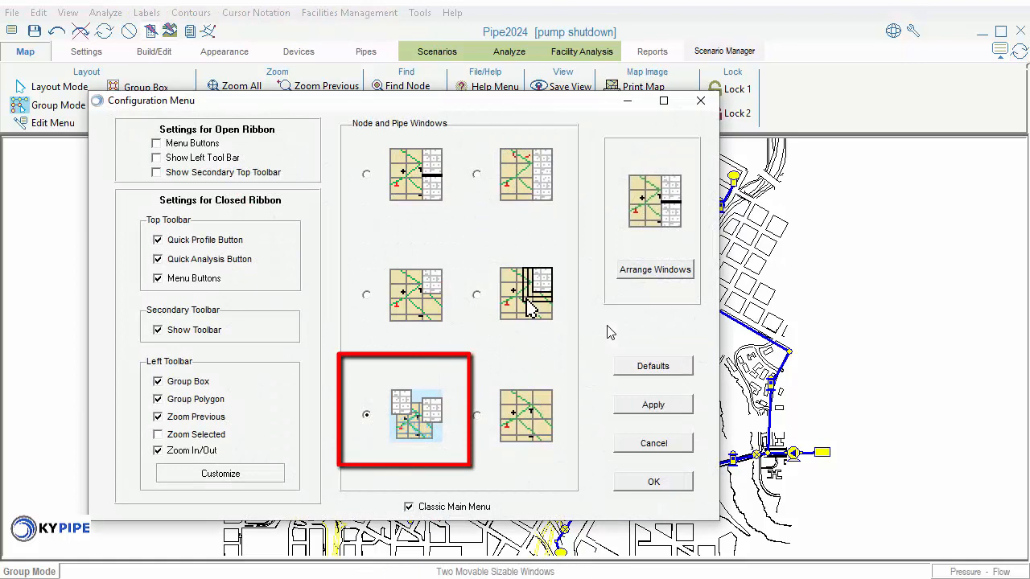
click(653, 482)
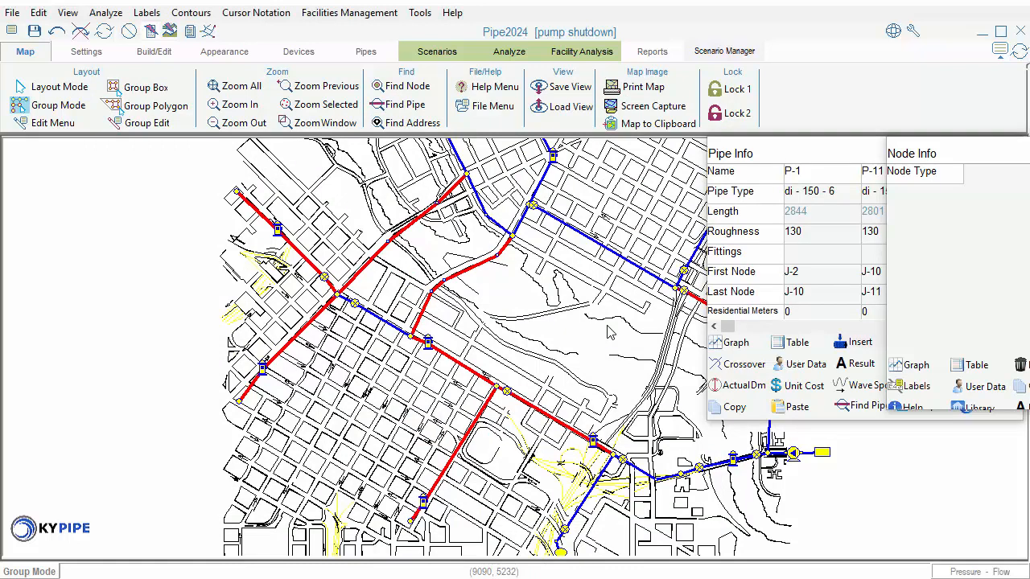
Separate the two floating windows, moving Pipe Info to the map's west edge and Node Info to its east edge
drag(784, 150, 205, 226)
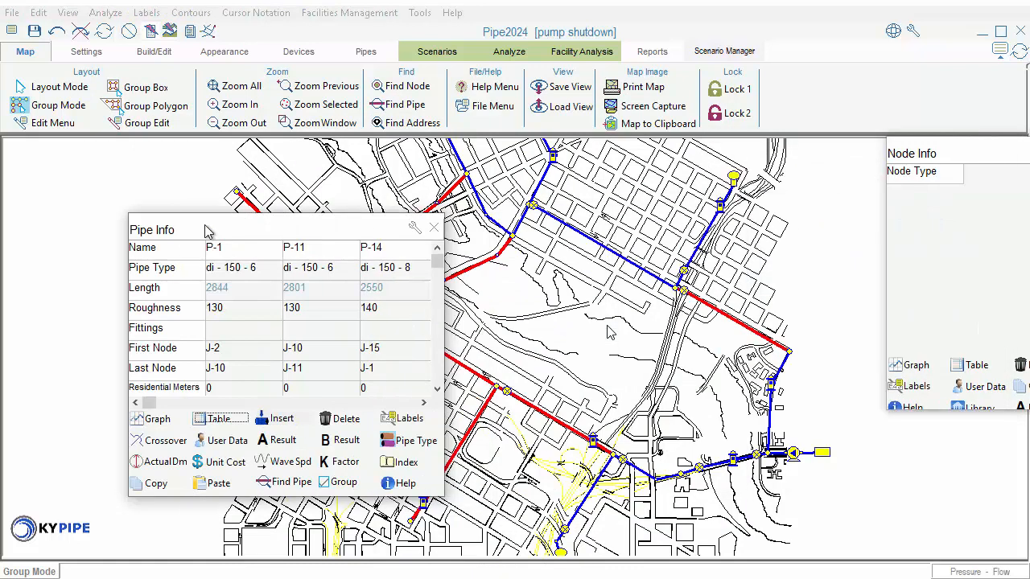
drag(957, 154, 822, 187)
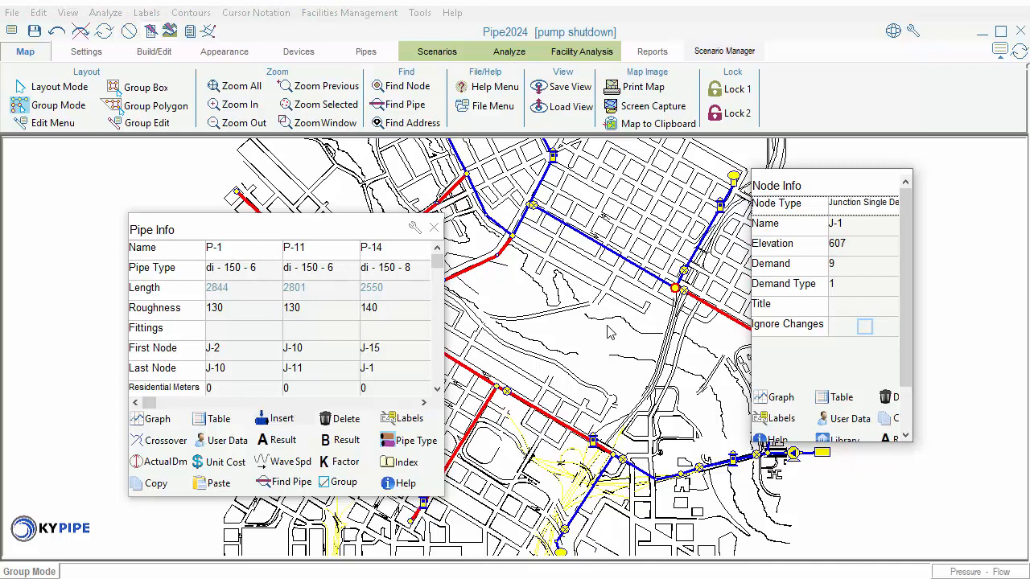
drag(304, 236, 0, 195)
drag(788, 186, 1003, 184)
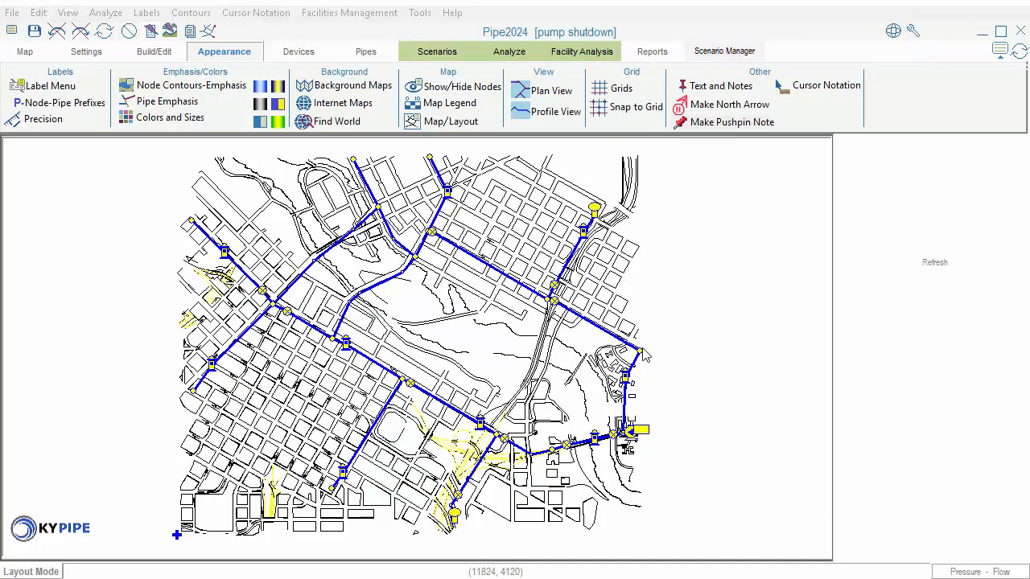
View the properties of pipe P-14, and set the elevation of Pump-1 to 635
click(611, 337)
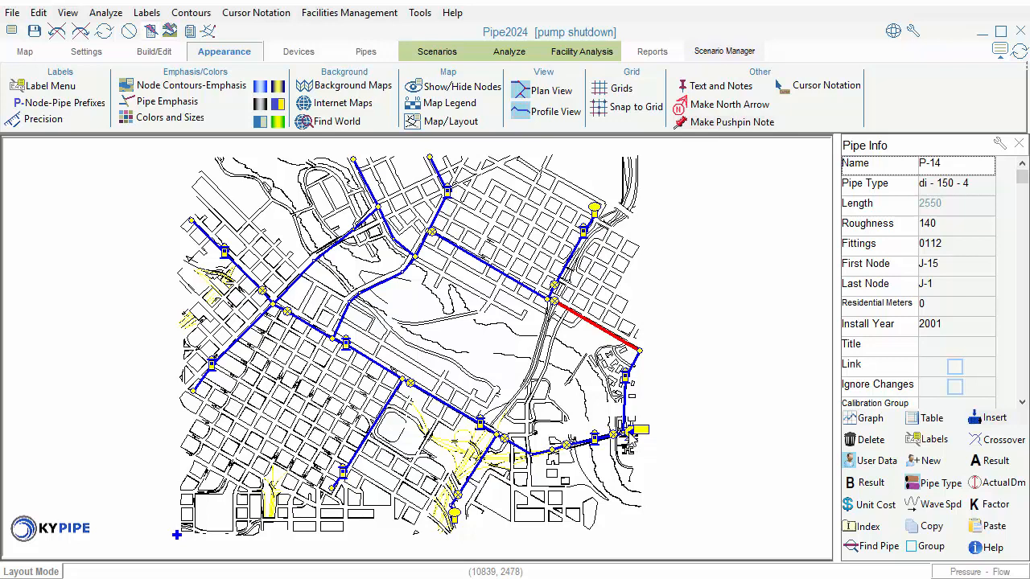
click(629, 431)
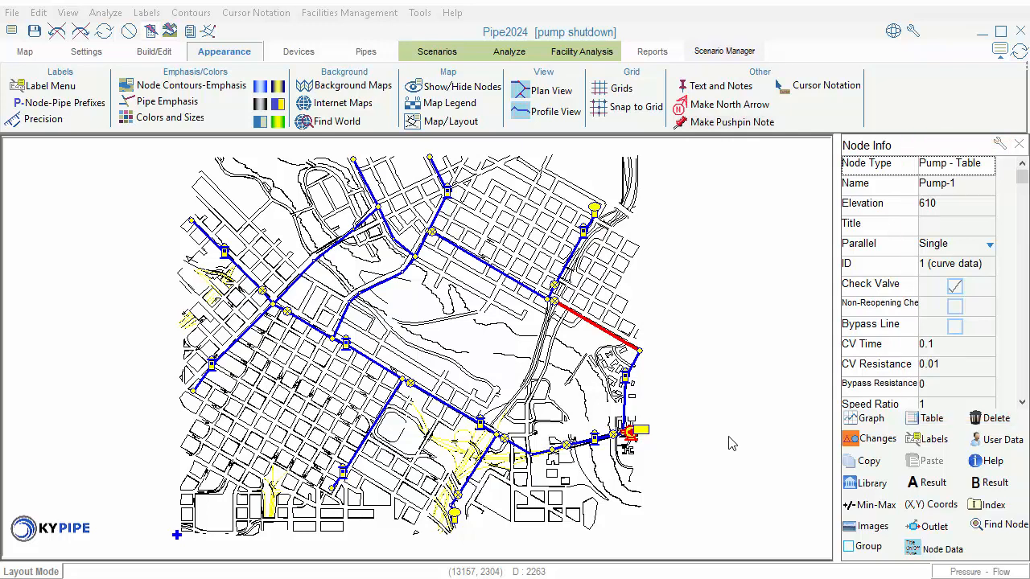
click(956, 209)
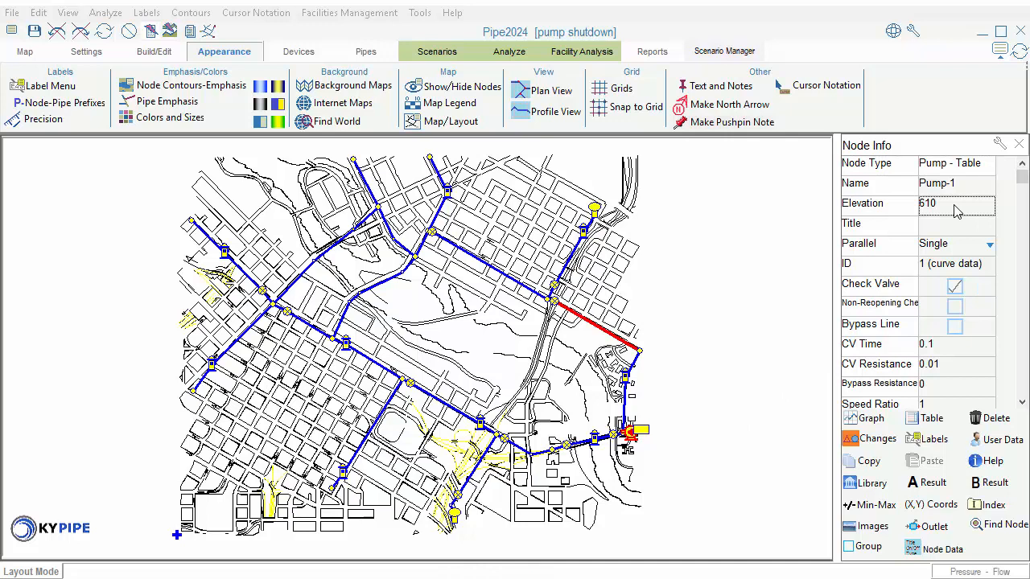
click(956, 208)
text(635)
key(Return)
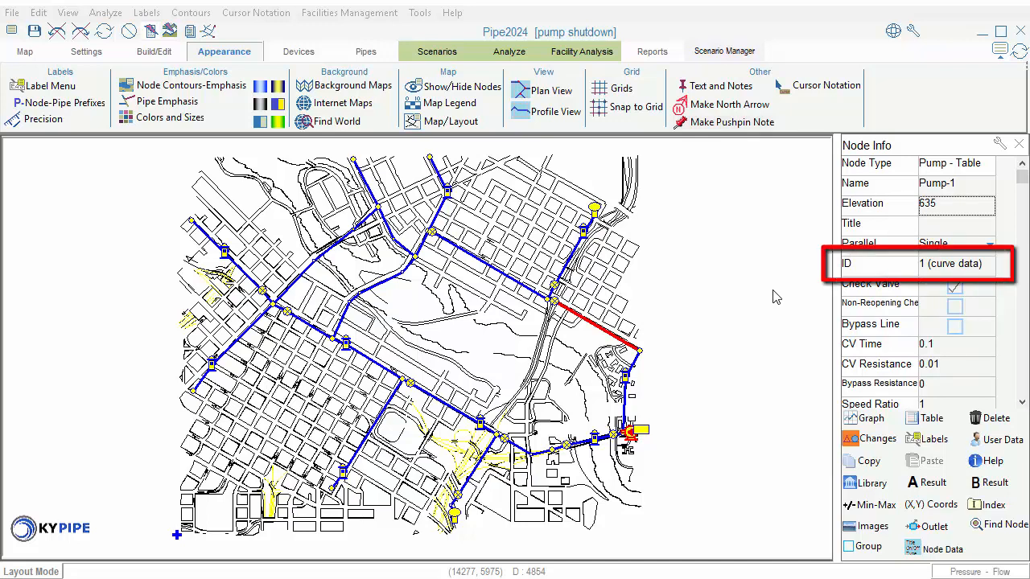
Open the curve data of Pump-1, examine its head and flow table, and close it
click(943, 266)
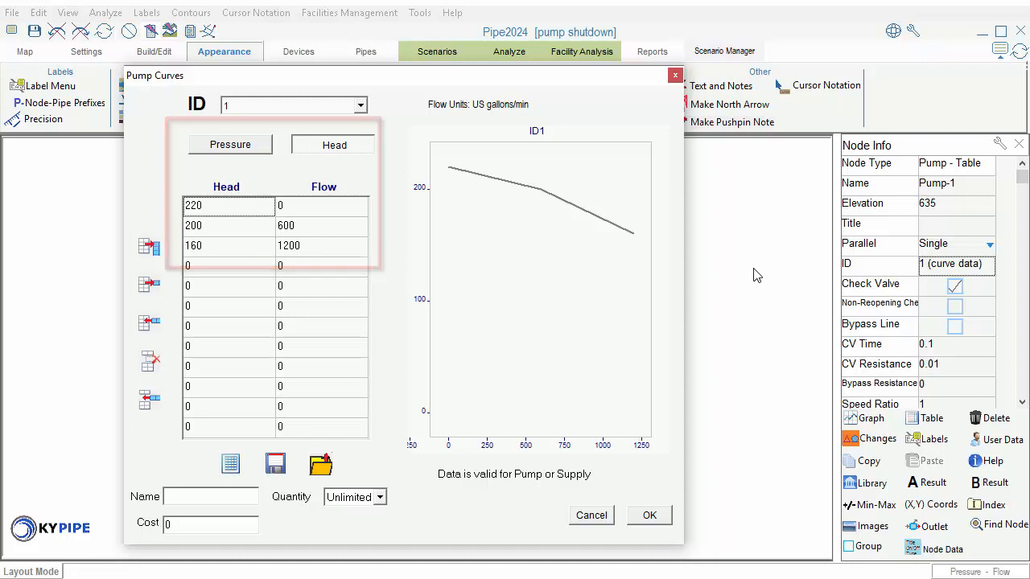
click(675, 74)
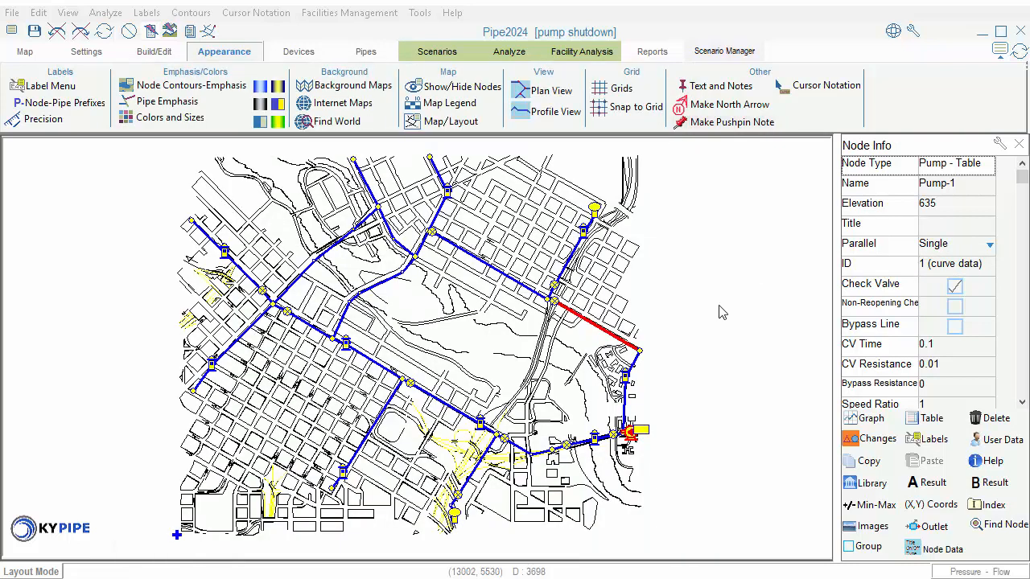
View the pump types available for Pump-1 and close the list without choosing another type
drag(1022, 176, 1026, 382)
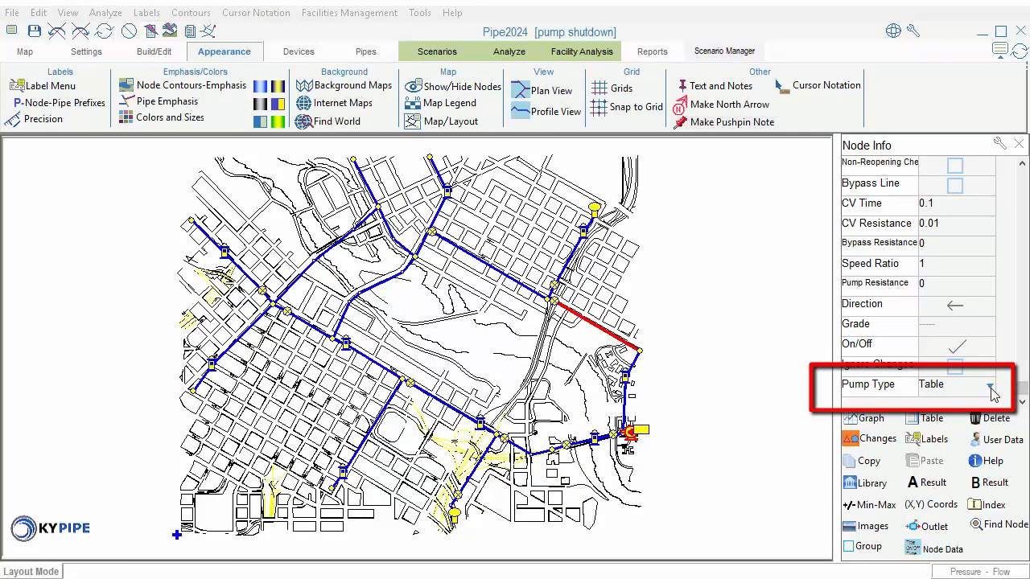
click(989, 390)
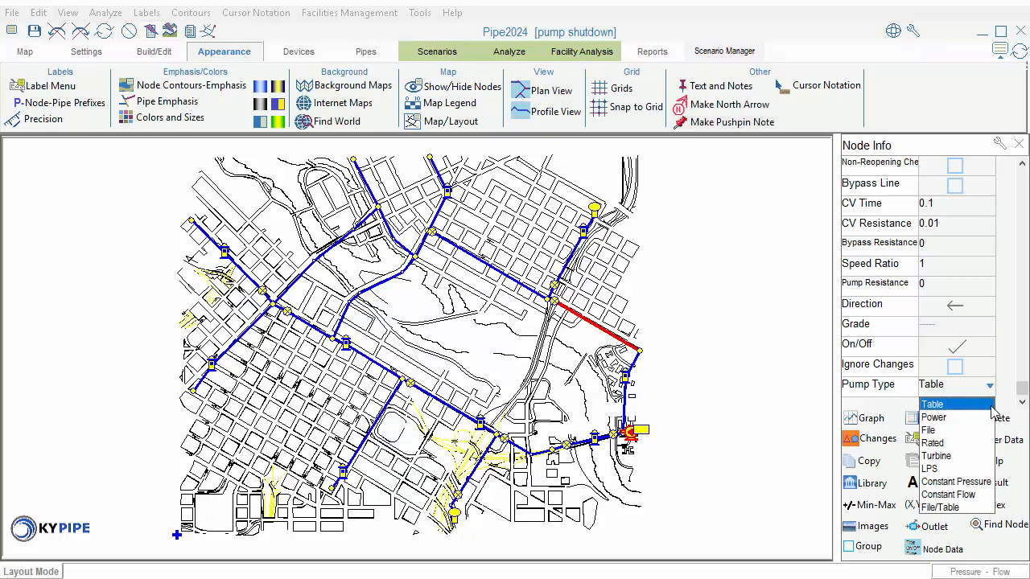
click(609, 331)
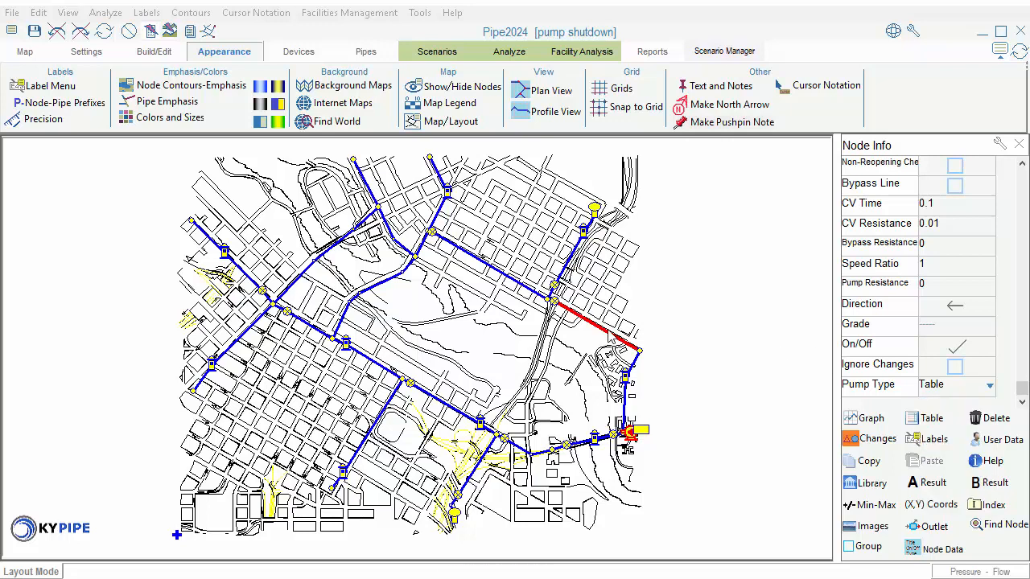
Select pipe P-14 and set its pipe type to di - 150 - 10
click(609, 332)
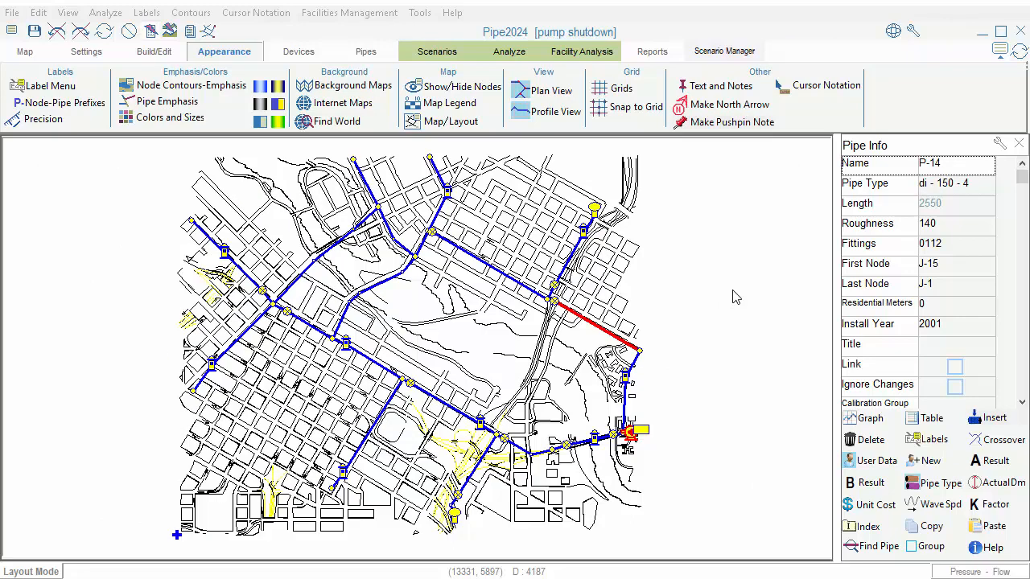
click(946, 191)
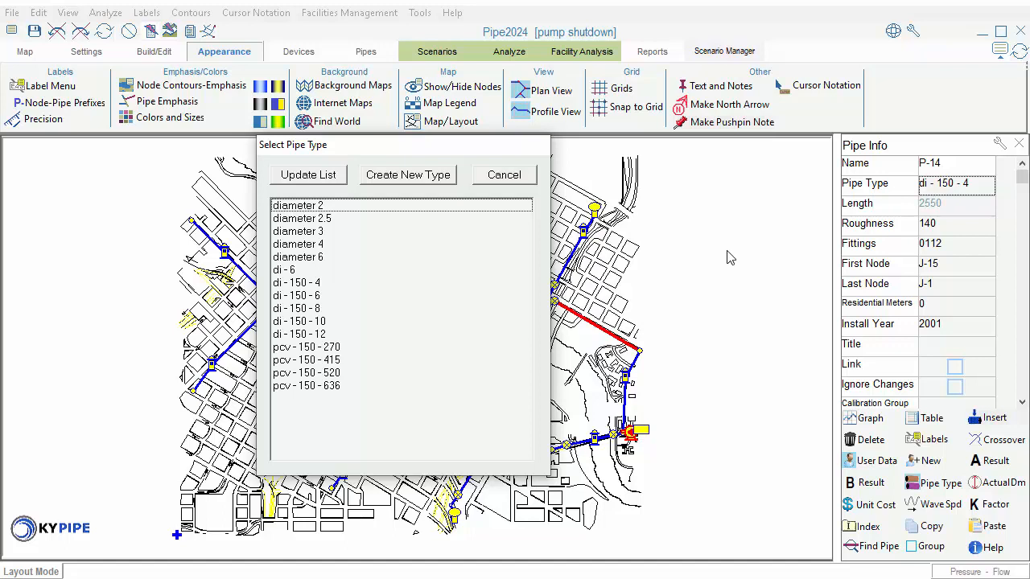
double_click(321, 322)
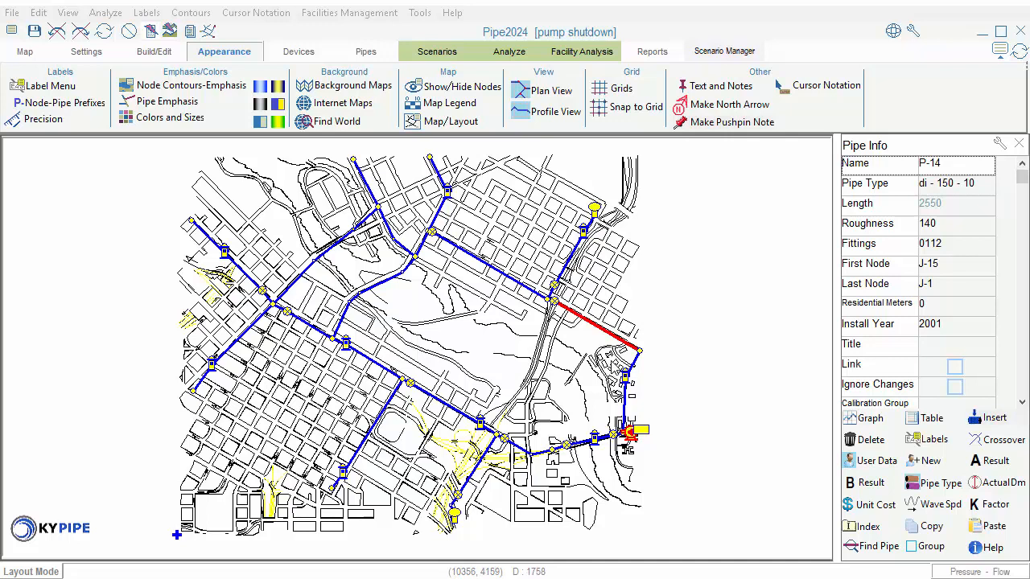
Split P-14's pipe type into separate properties, combine it into one item again, and view the selectable pipe types
click(912, 483)
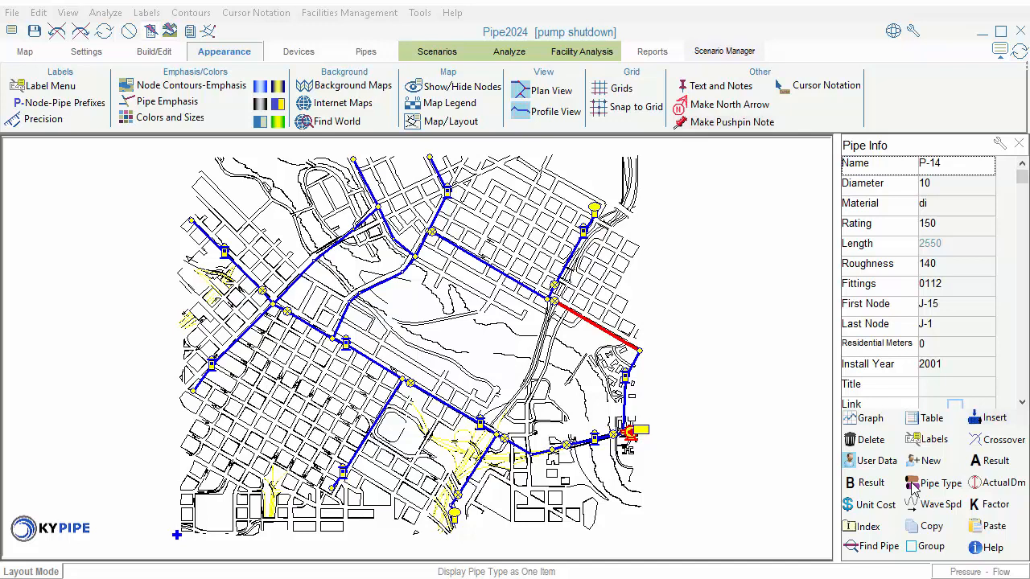
click(912, 485)
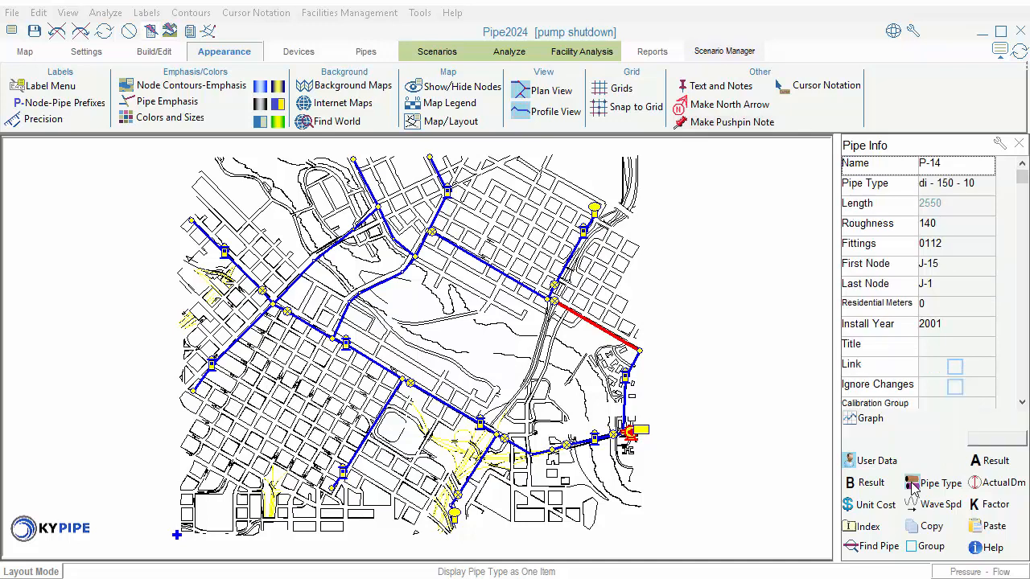
click(948, 183)
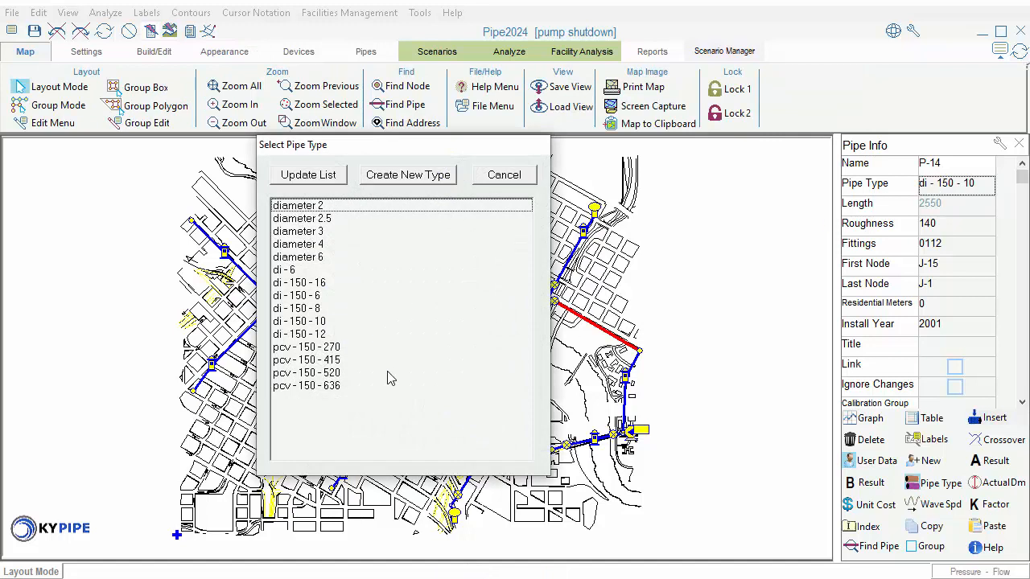
click(515, 177)
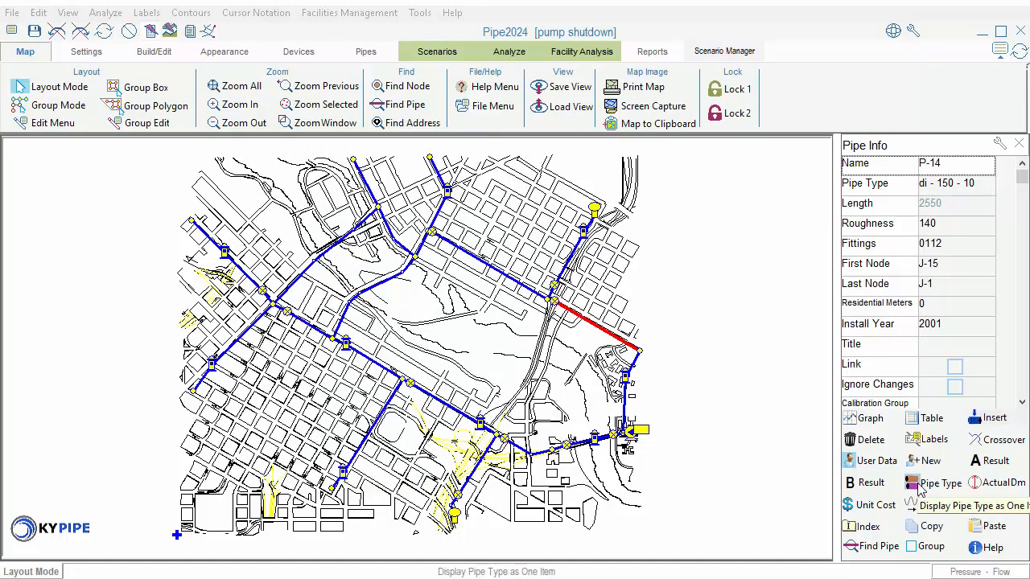
Display P-14's pipe type as separate diameter, material and rating values, and set the diameter to 4
click(918, 487)
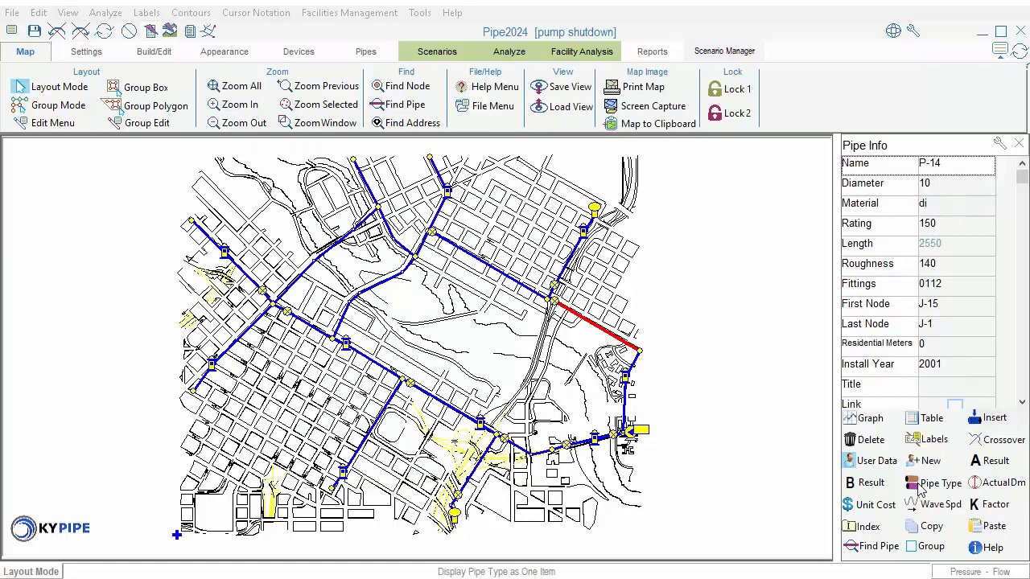
click(943, 186)
click(943, 186)
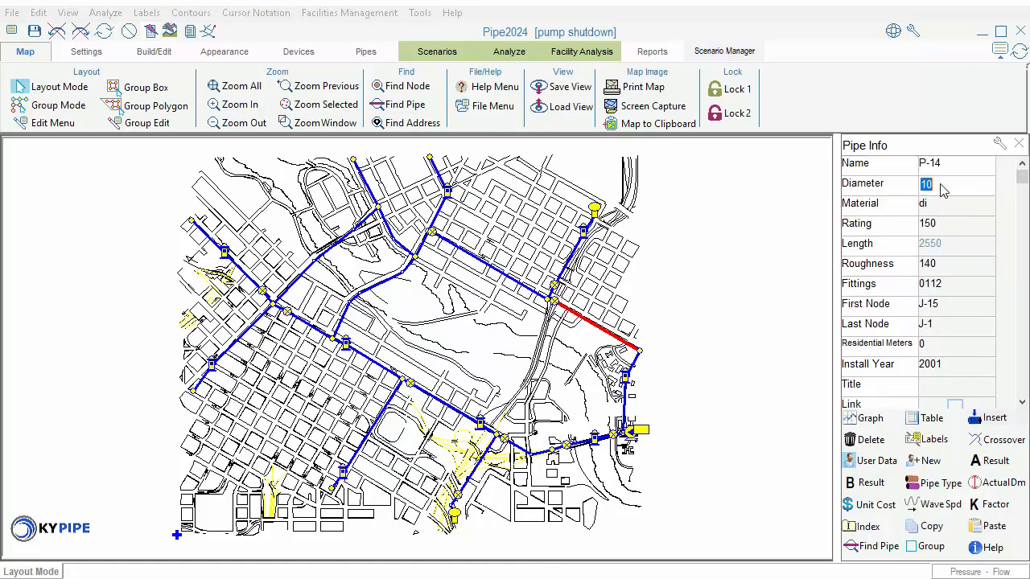
text(4)
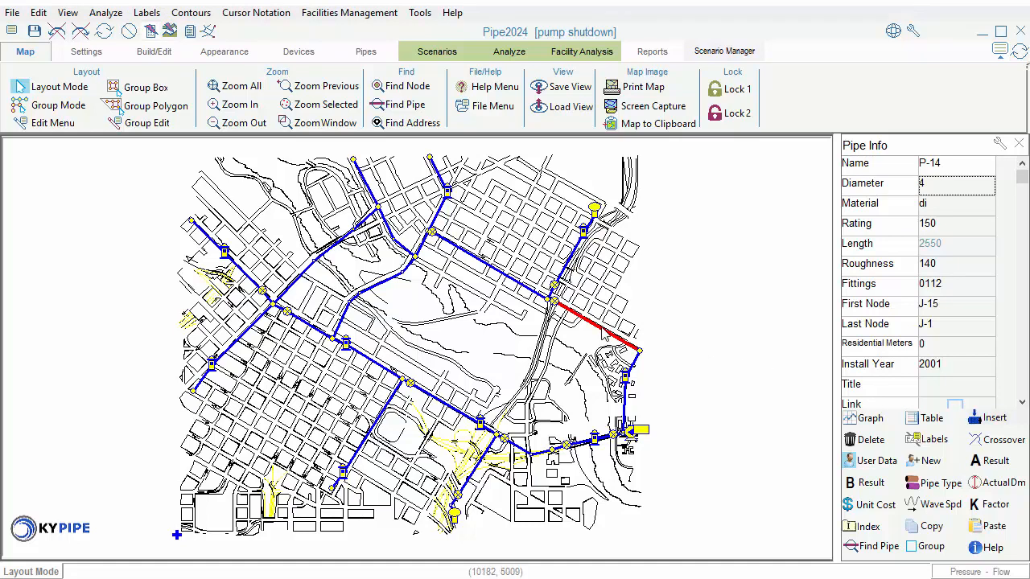
click(601, 329)
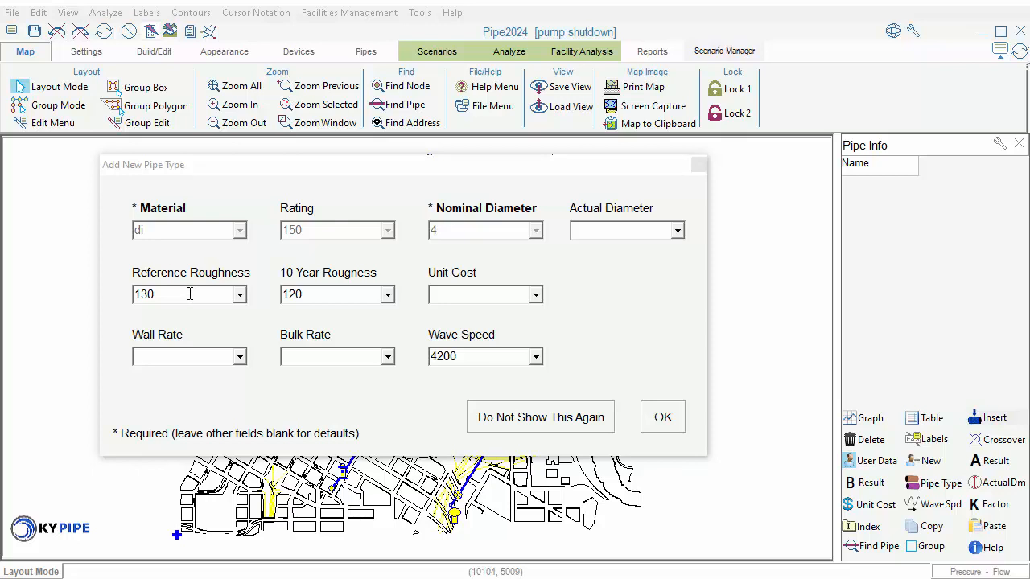
Set the reference roughness of the new di 150 4 pipe type to 135 and add the type
key(BackSpace)
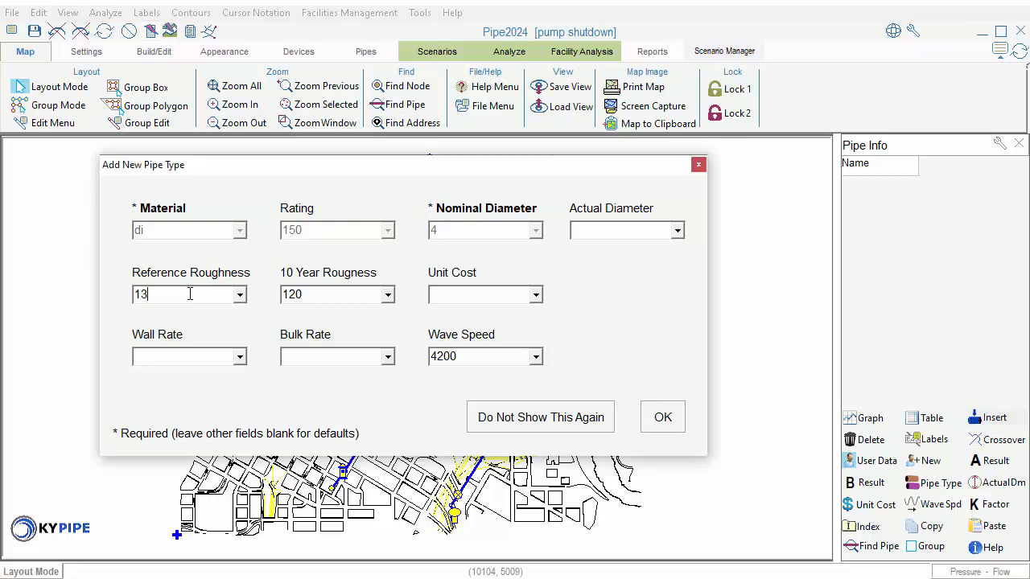
text(5)
click(667, 426)
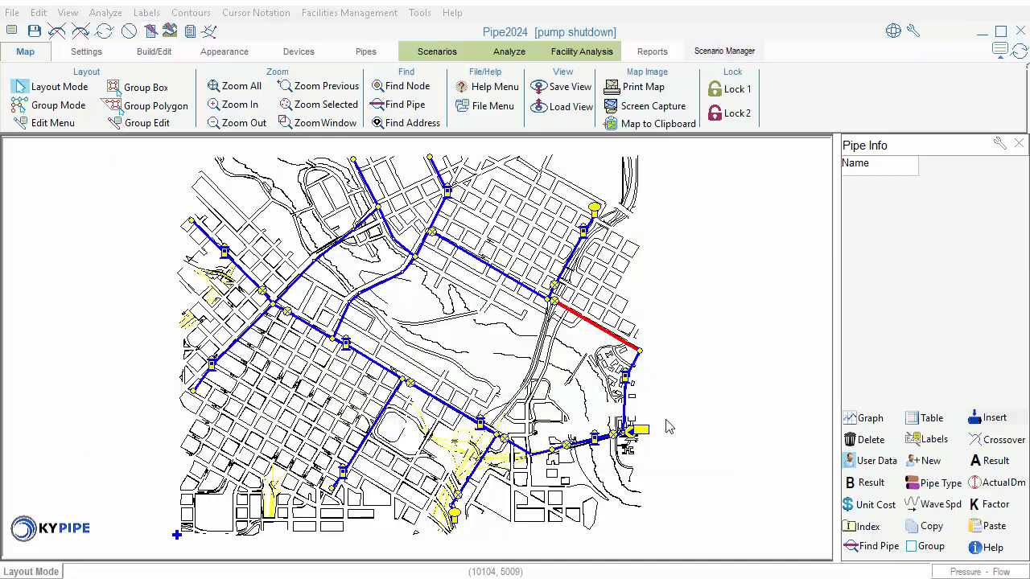
Open the pipe types table, examine the di 150 4 entry, and return to the map
click(366, 53)
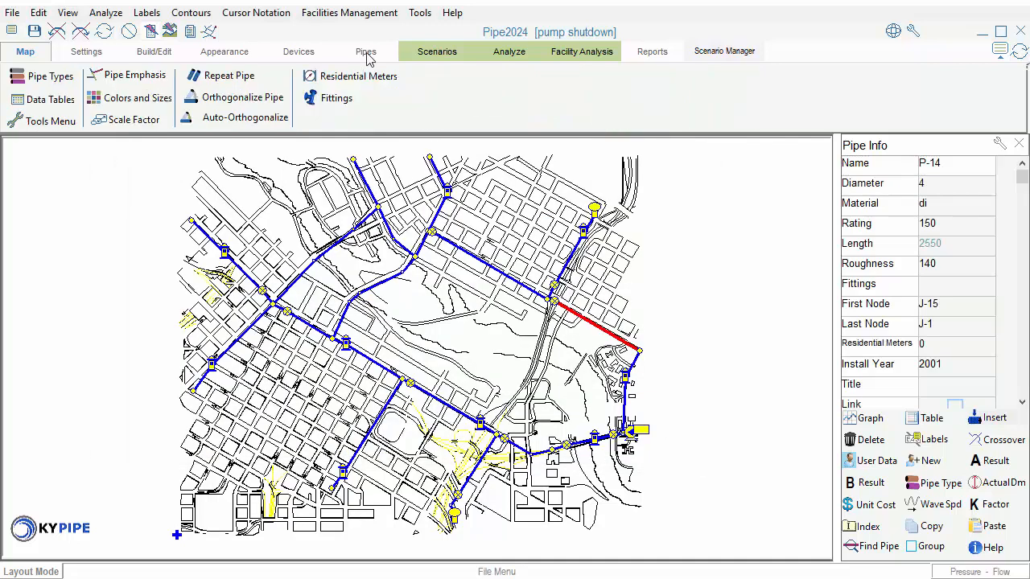
click(44, 79)
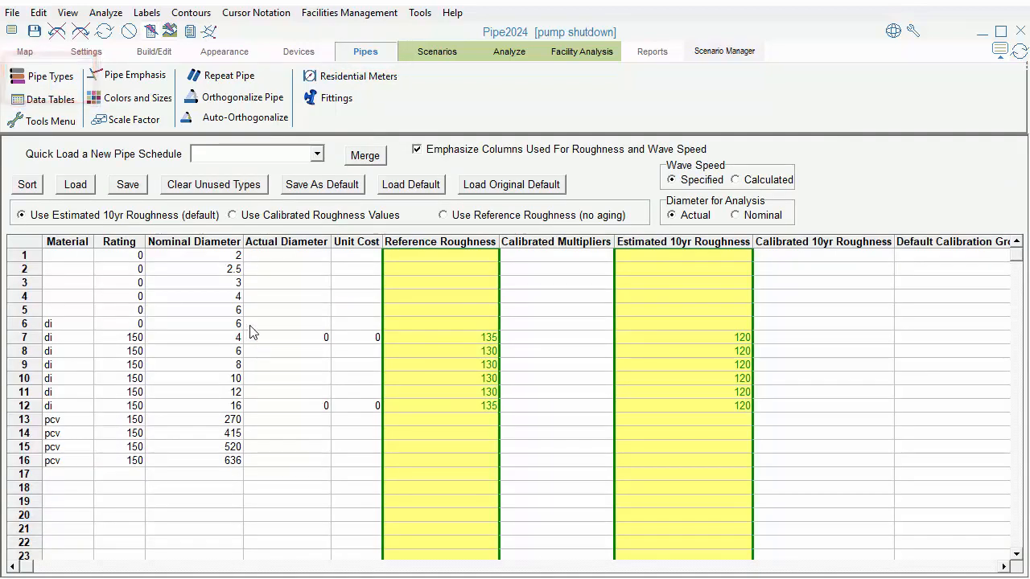
click(207, 33)
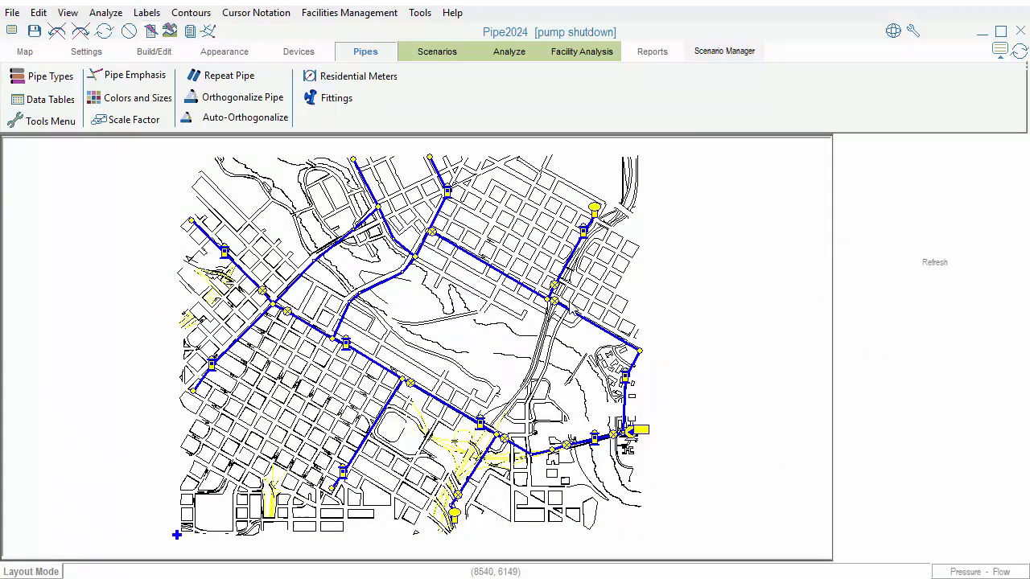
Select pipe P-14, display its pipe type as one item, and check the selectable types for di - 150 - 4
click(606, 338)
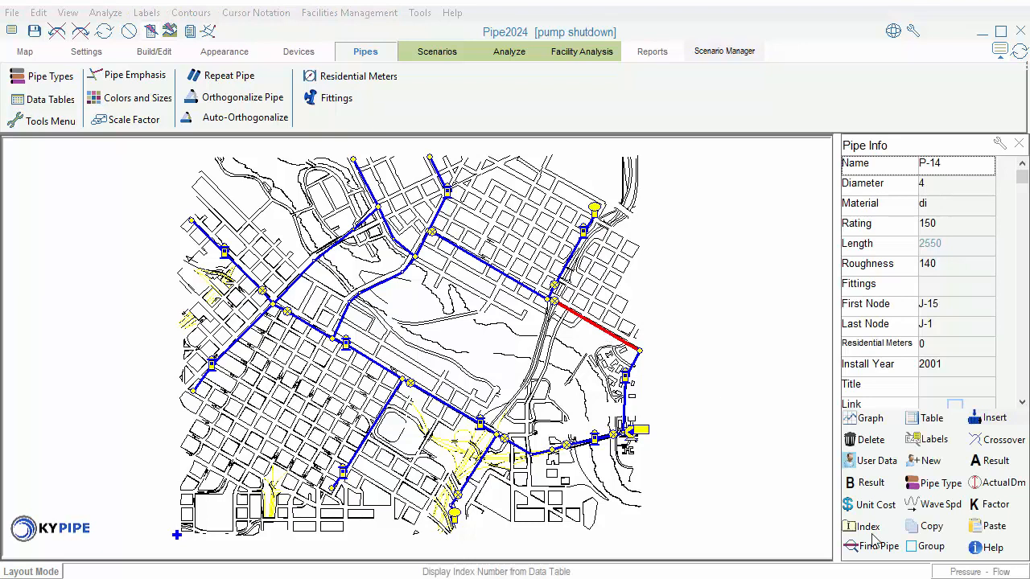
click(915, 486)
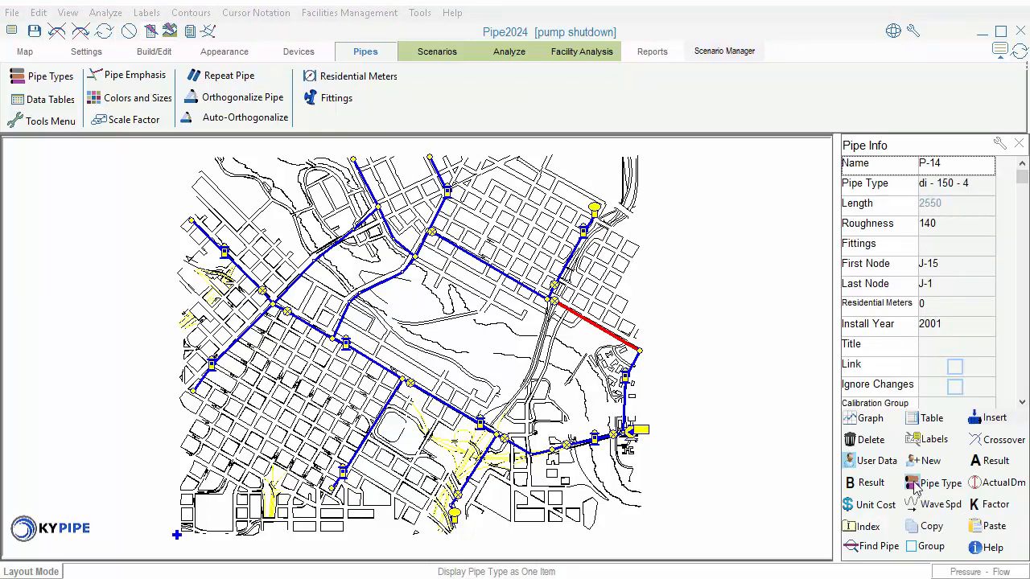
click(968, 189)
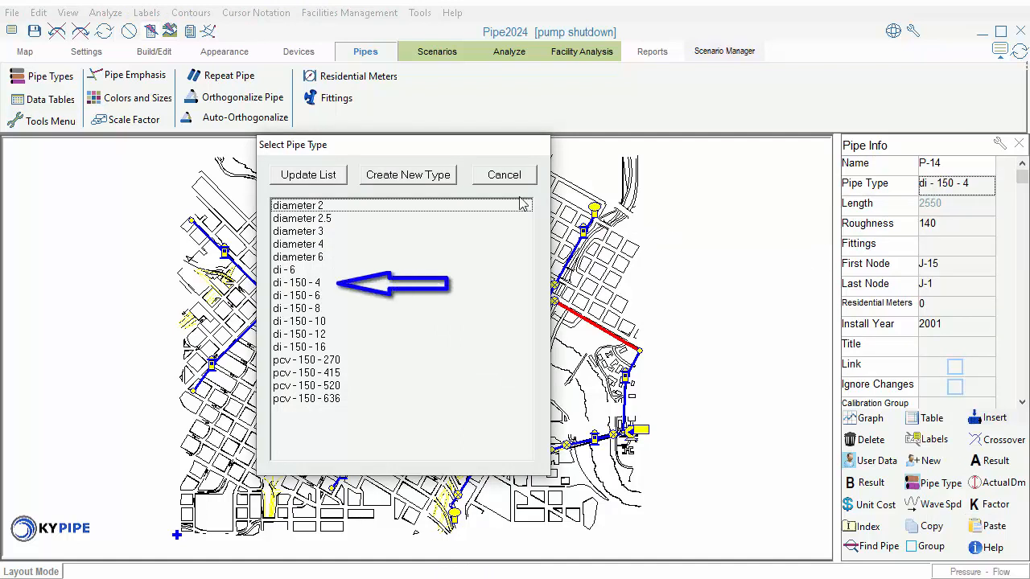
click(505, 177)
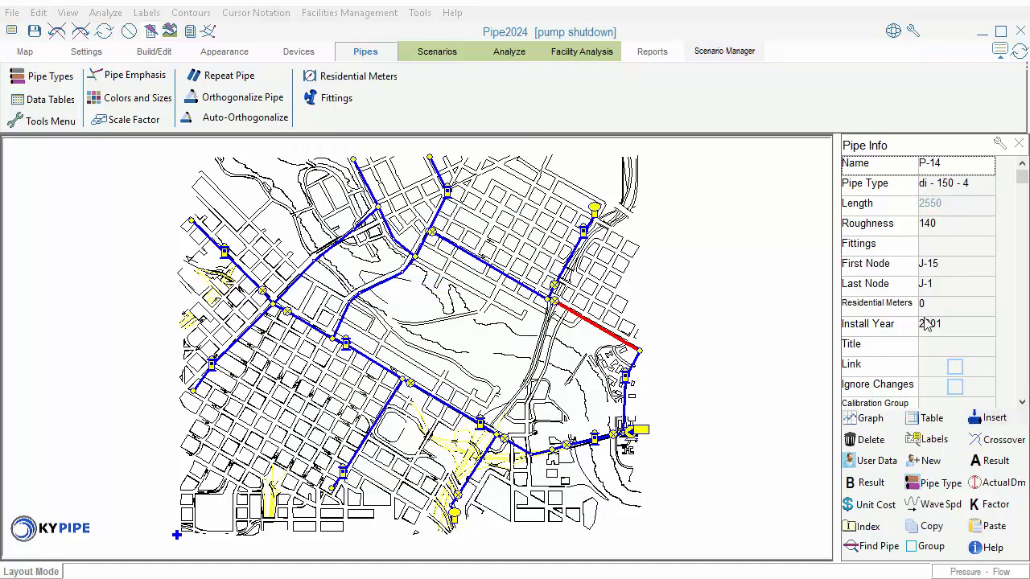
Add fittings to pipe P-14: one standard 45 elbow, two long radius 45 elbows and one standard 90 elbow
click(963, 247)
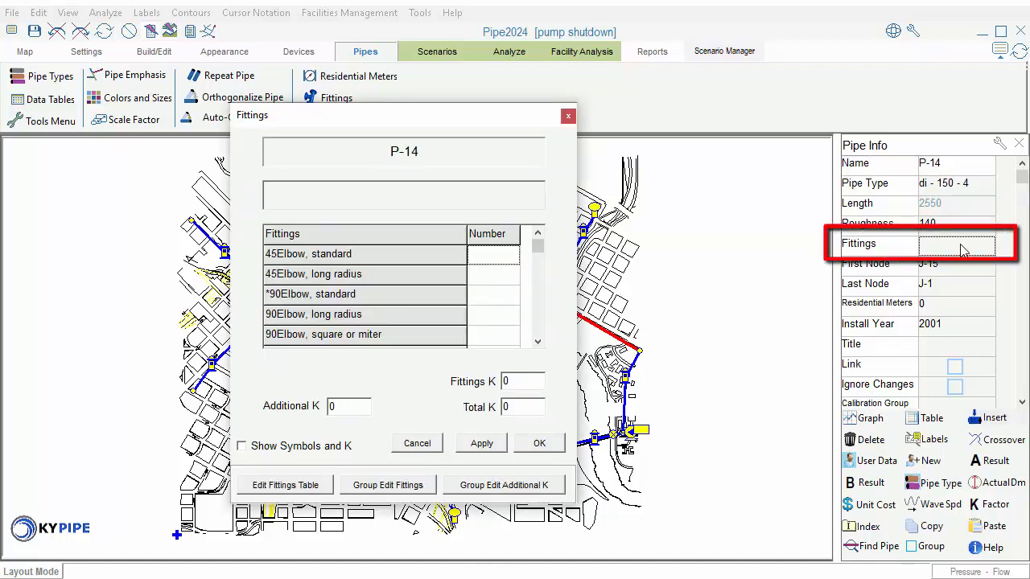
click(497, 256)
text(1)
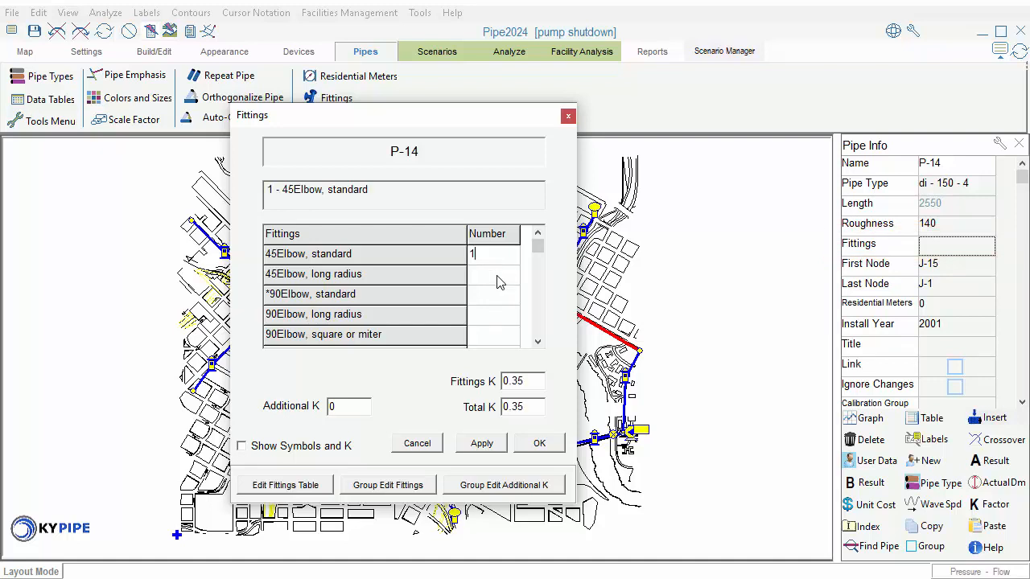
click(497, 281)
text(2)
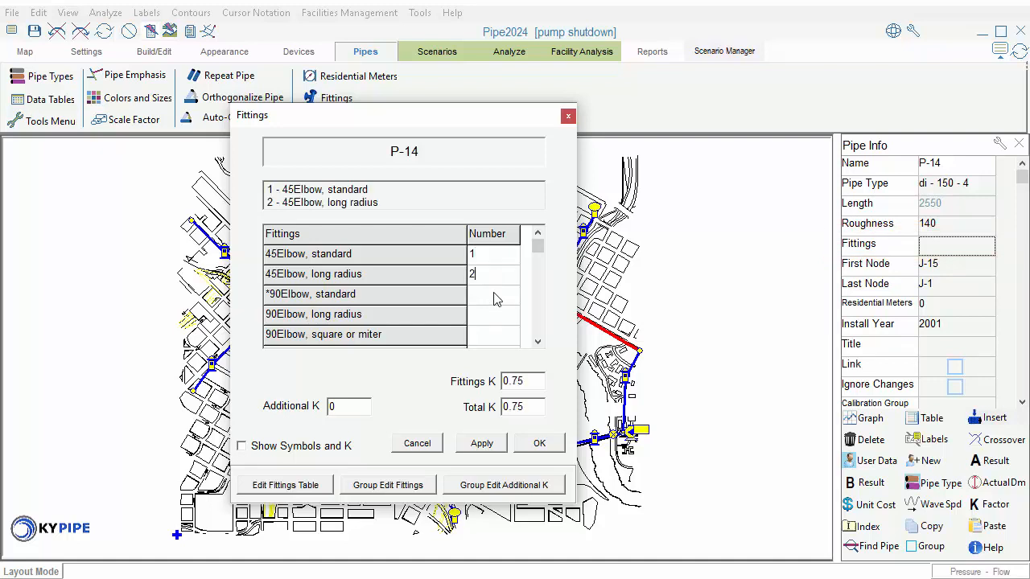
click(493, 300)
text(1)
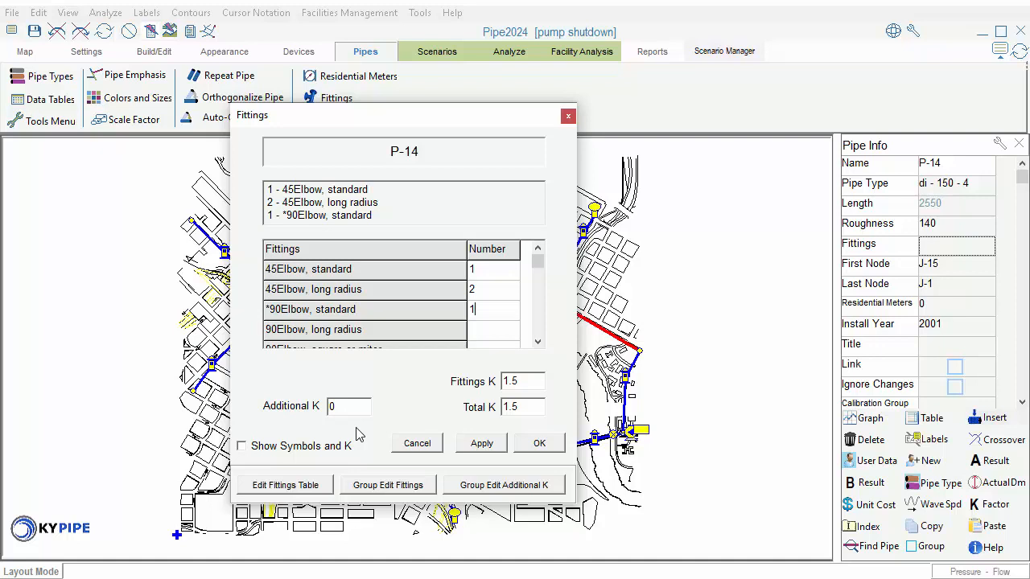
Set the additional K of P-14's fittings to 1.2 and accept the fittings
click(329, 408)
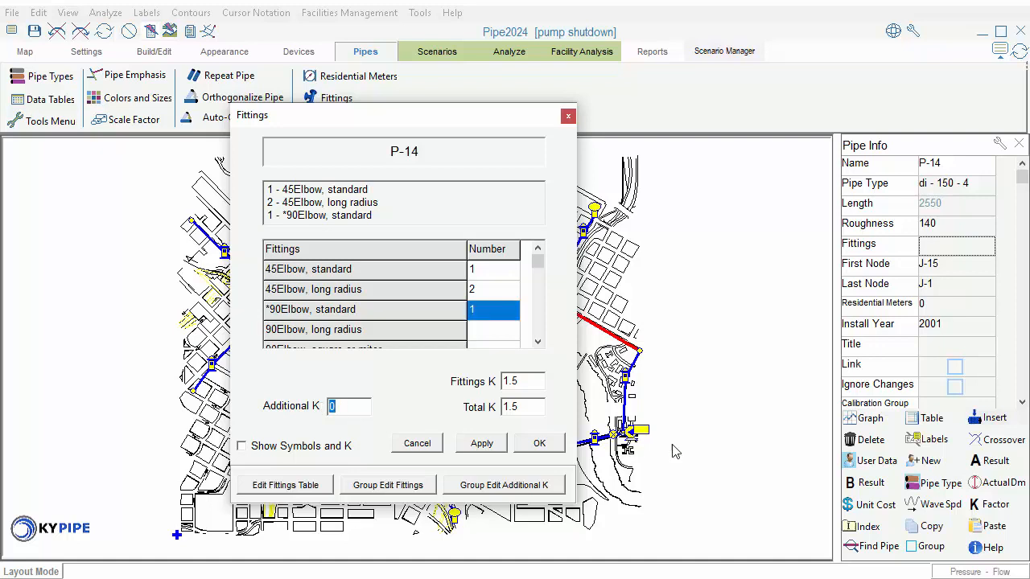
text(1)
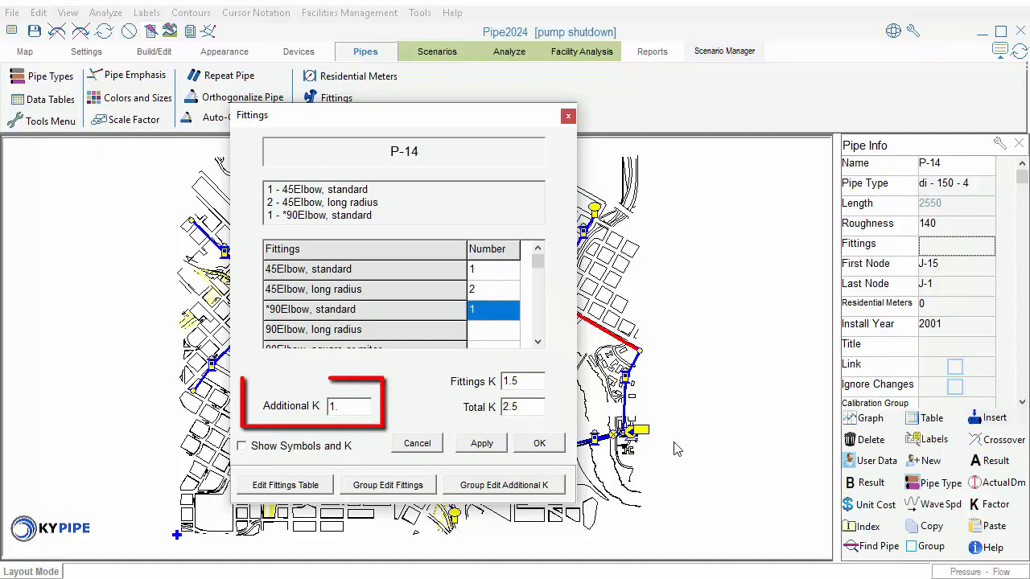
text(.2)
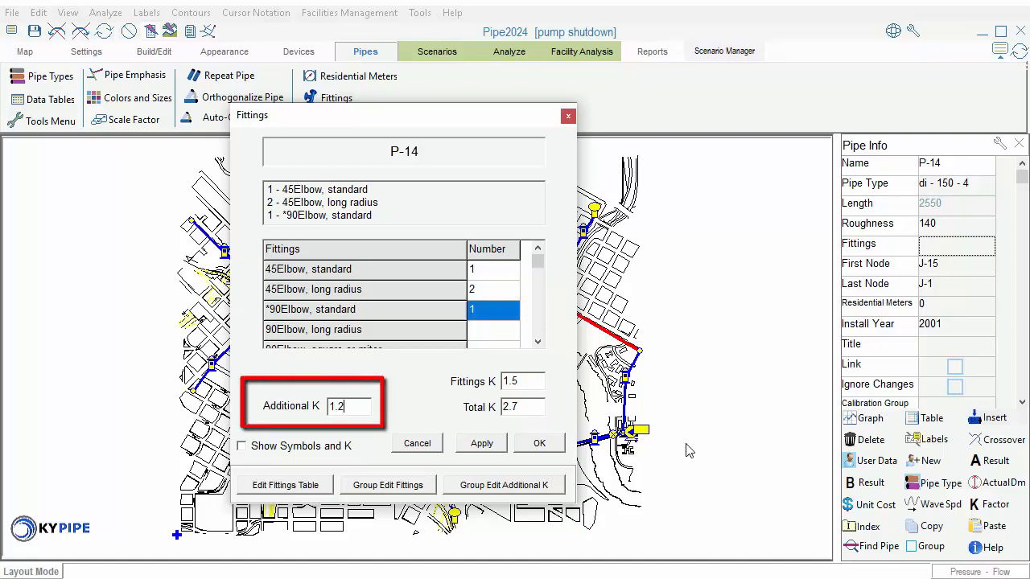
click(539, 444)
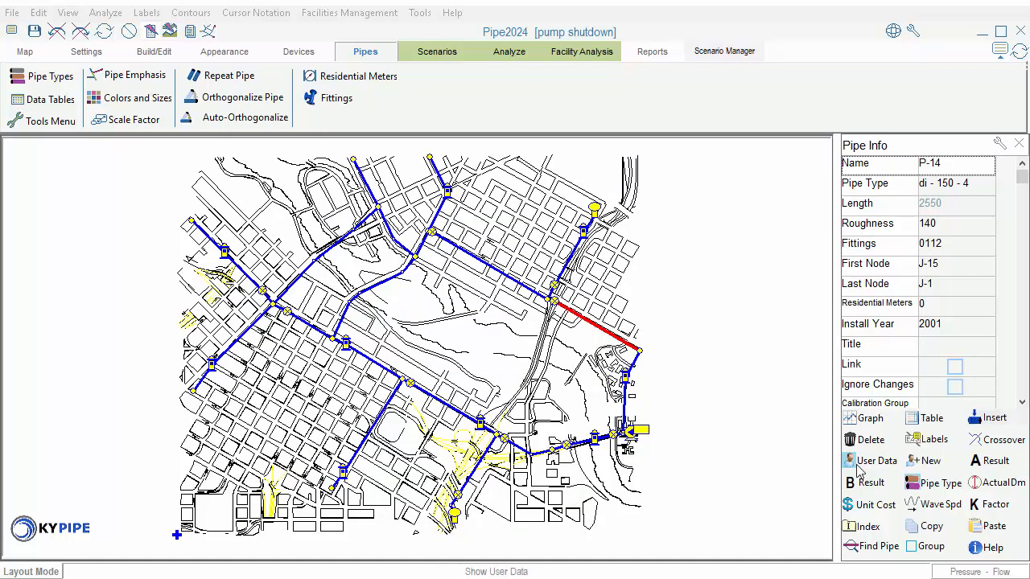
Create a new pipe user data item named Construction Phase and view it at the end of P-14's properties
click(1023, 389)
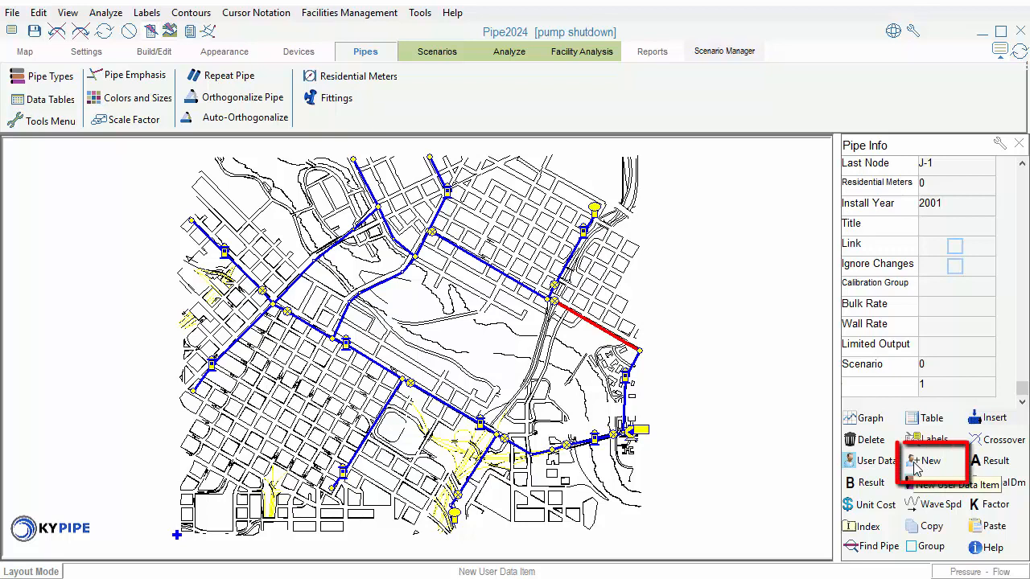
click(915, 469)
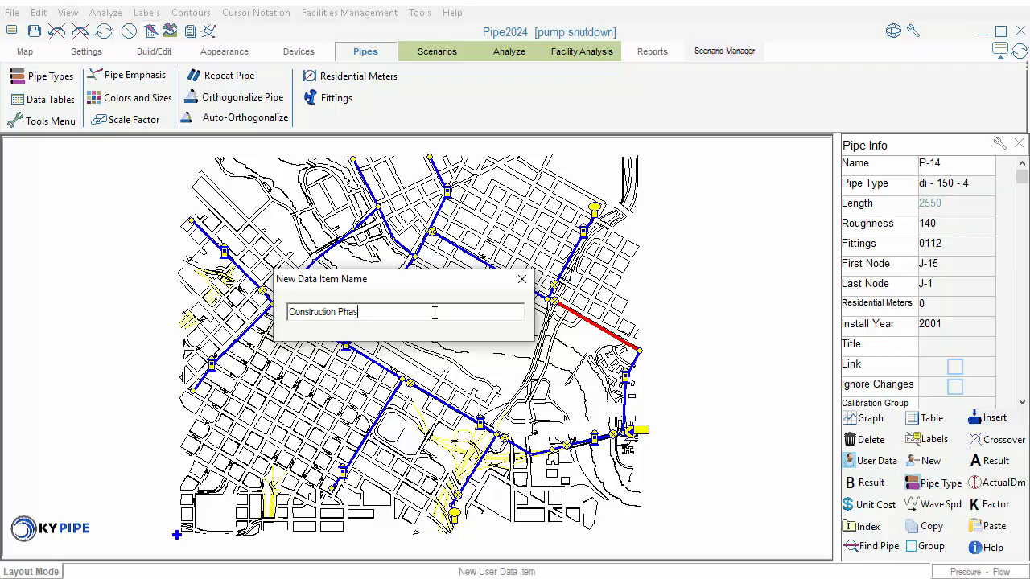
key(Return)
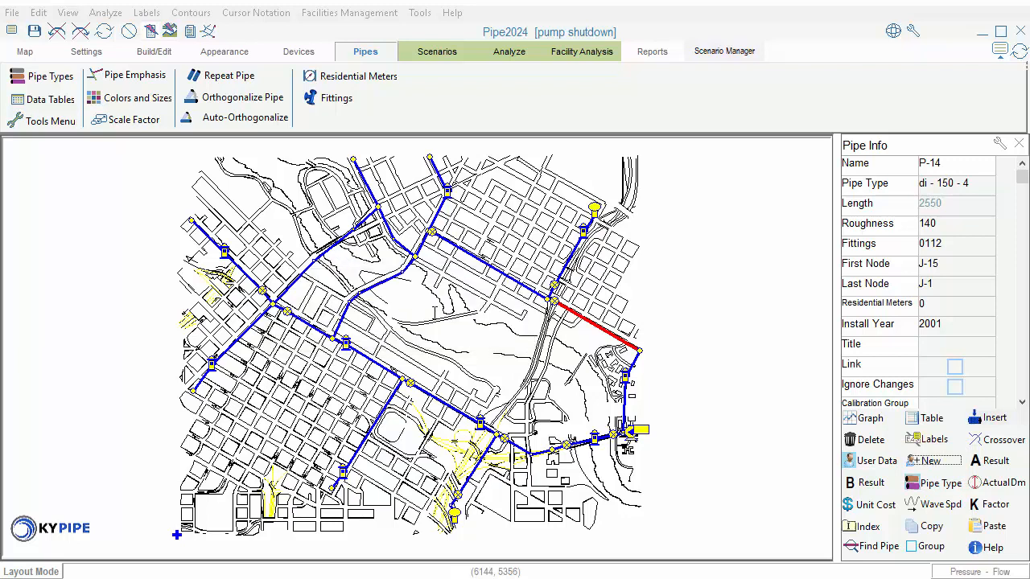
click(1021, 387)
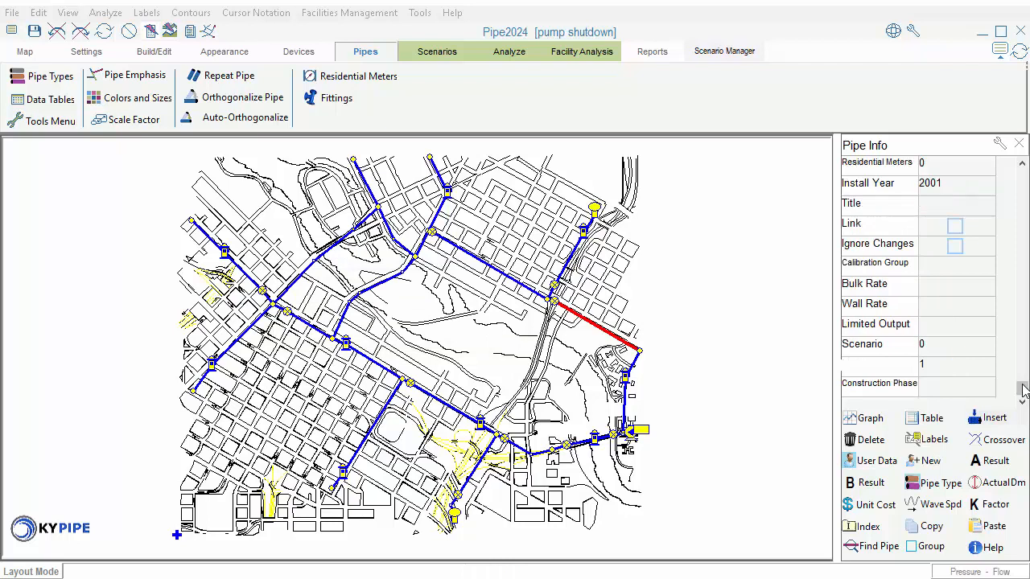
Set pipe P-14's Construction Phase user data value to 2
click(943, 391)
text(2)
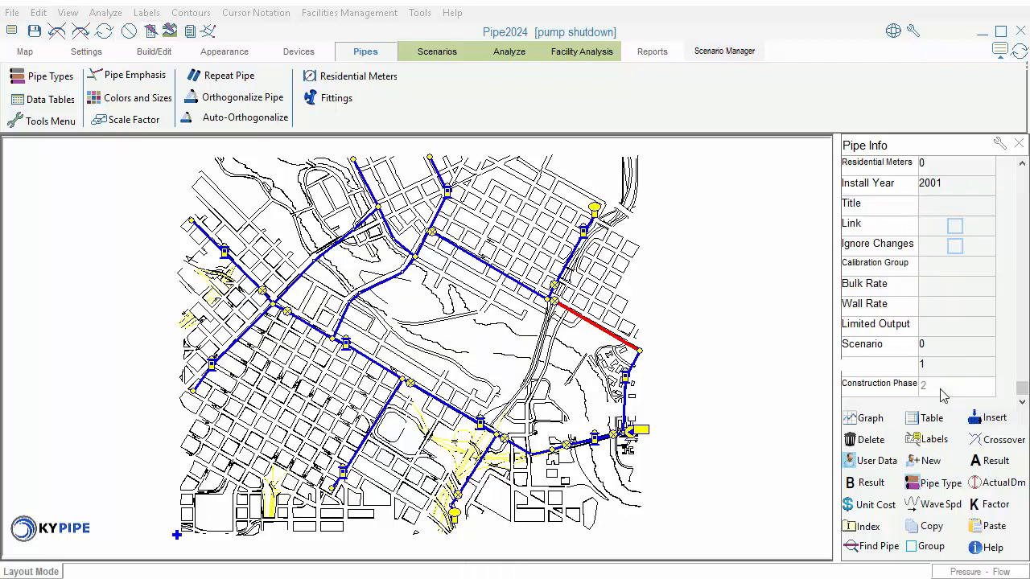
Select Pump-1 on the map and view the available node libraries without choosing one
click(630, 435)
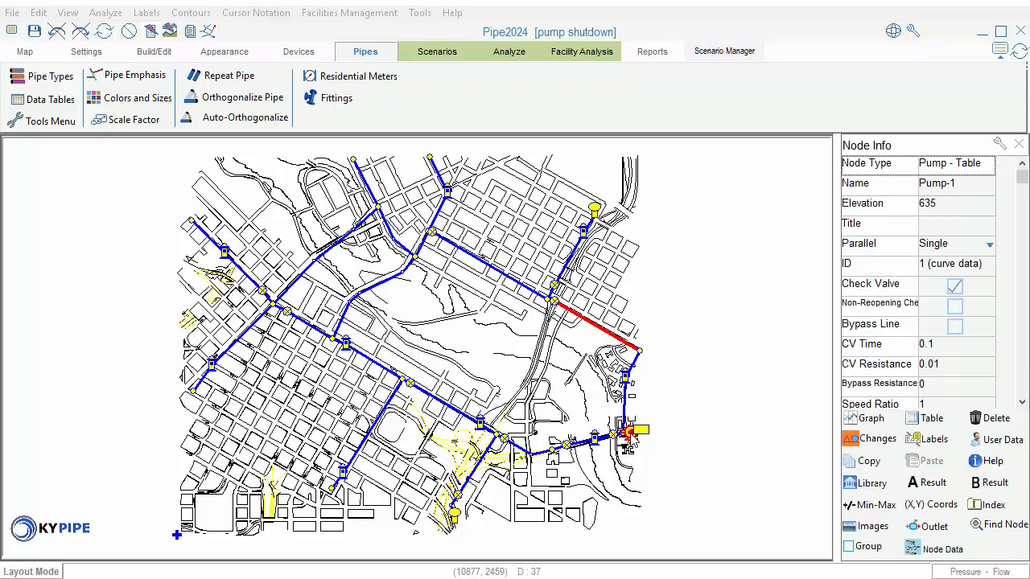
click(856, 492)
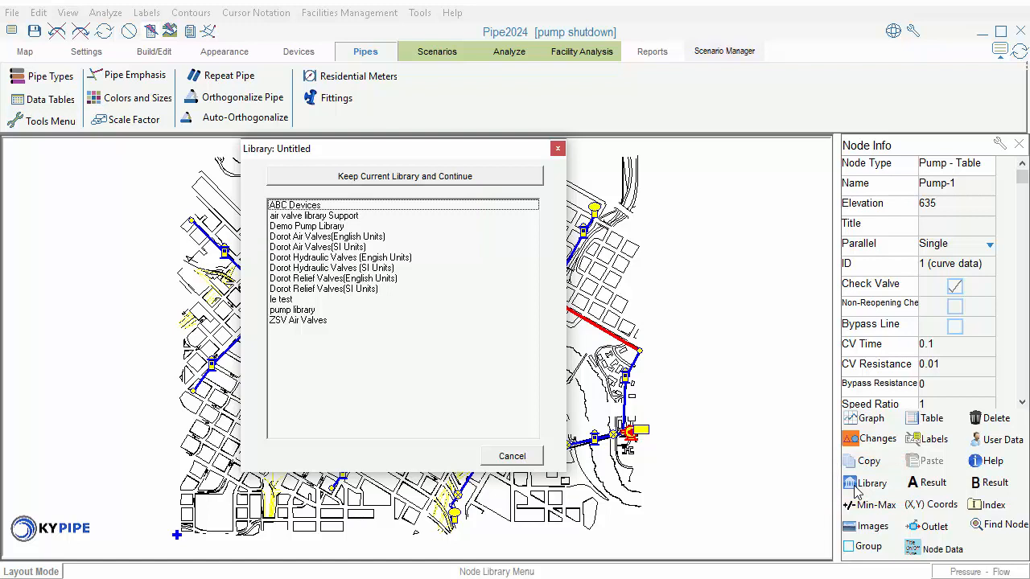
click(558, 148)
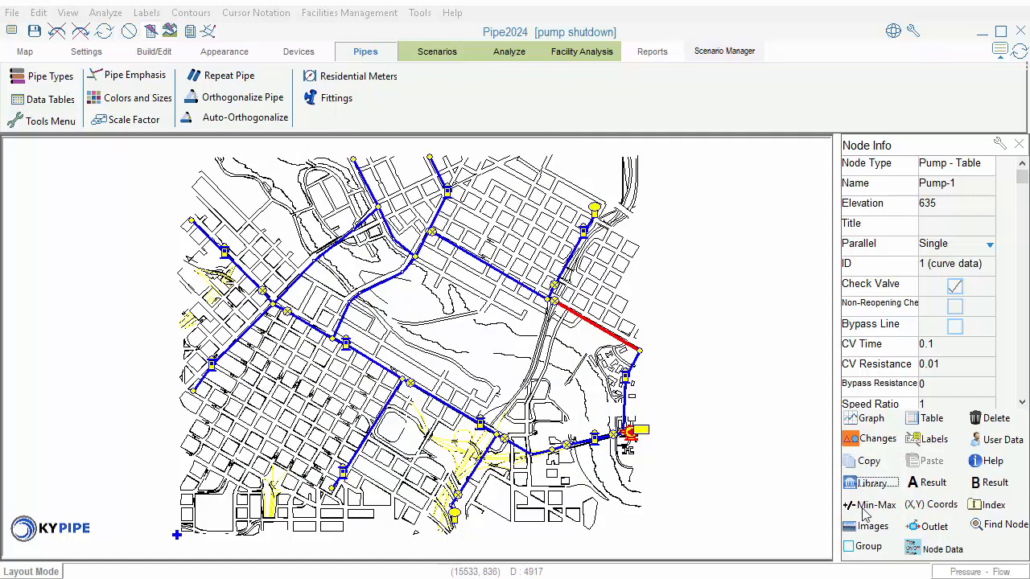
Display the X and Y coordinates and the data table index number in Pump-1's node information
click(923, 505)
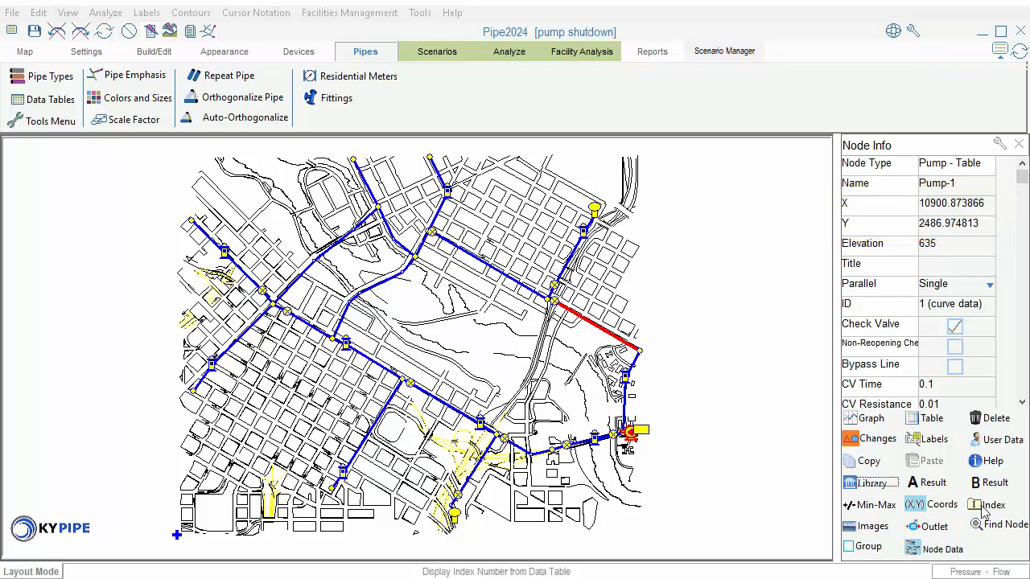
click(1024, 386)
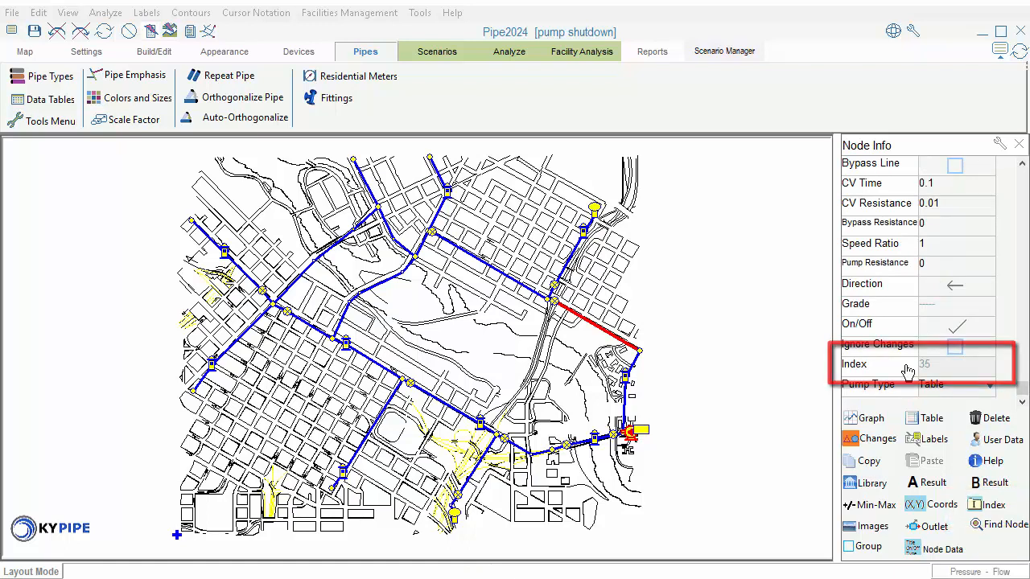
Check the Pipes and All Nodes data tables, find Pump-1's row in the node table, and return to the map
click(153, 53)
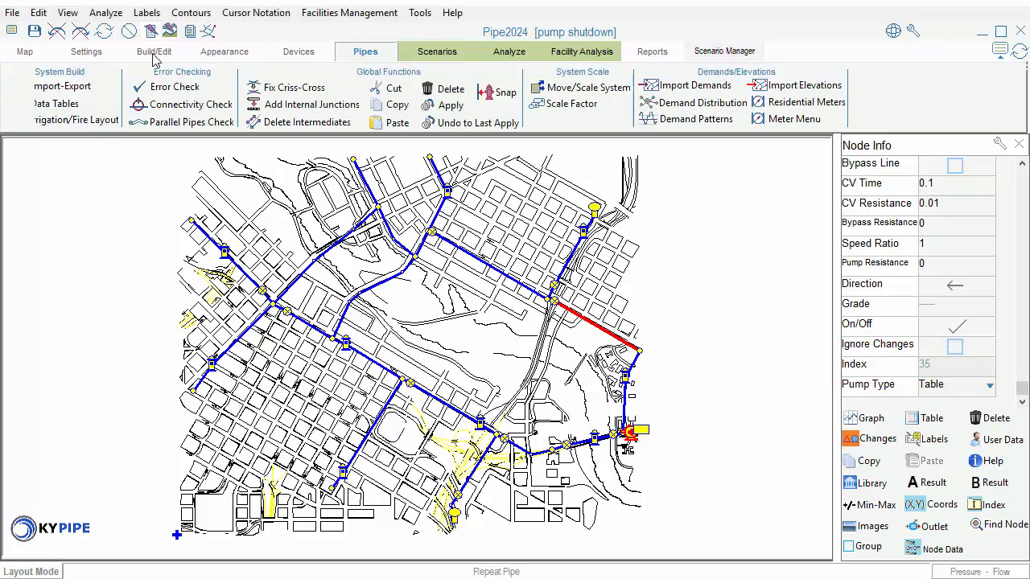
click(62, 109)
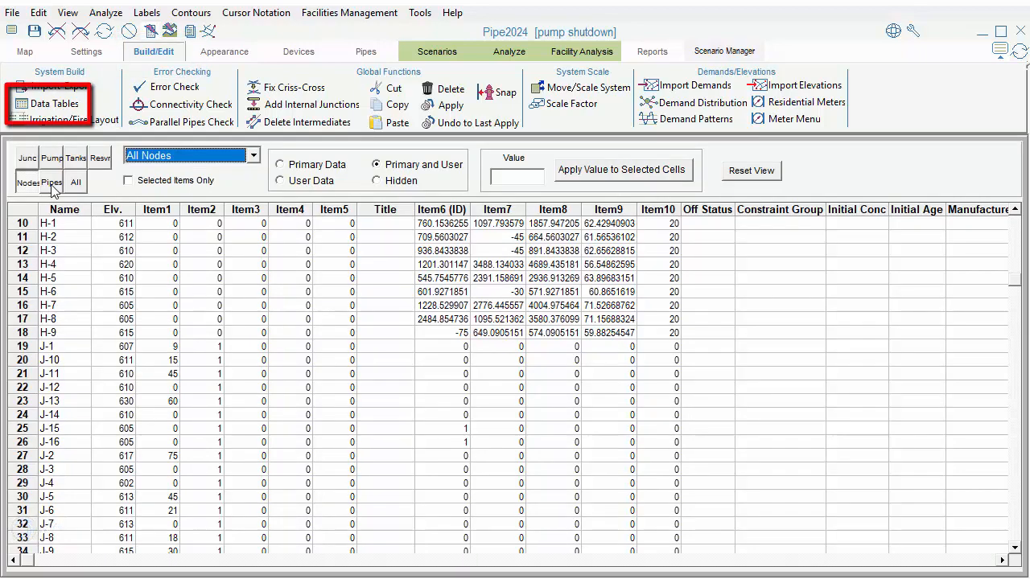
click(51, 184)
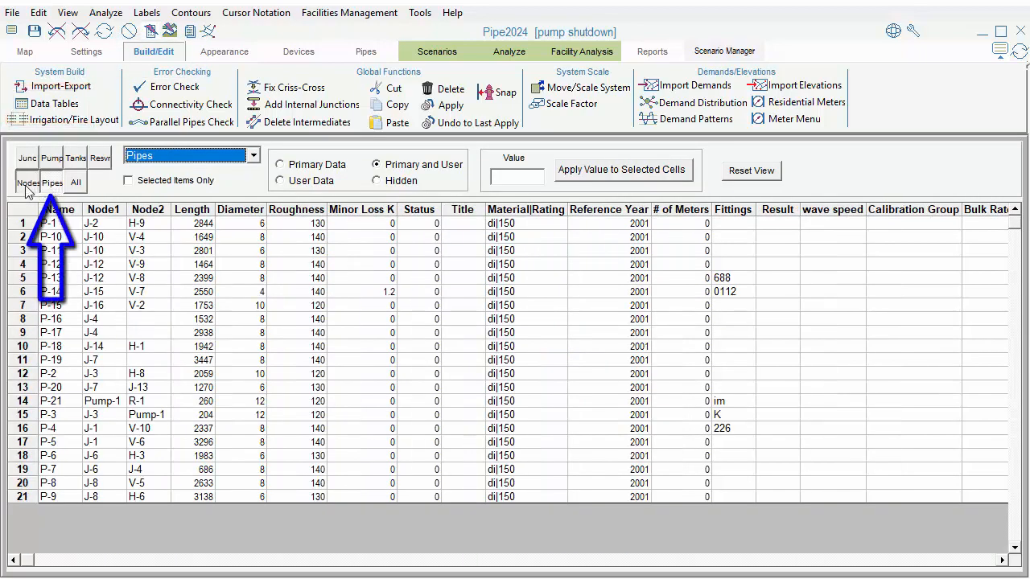
click(26, 184)
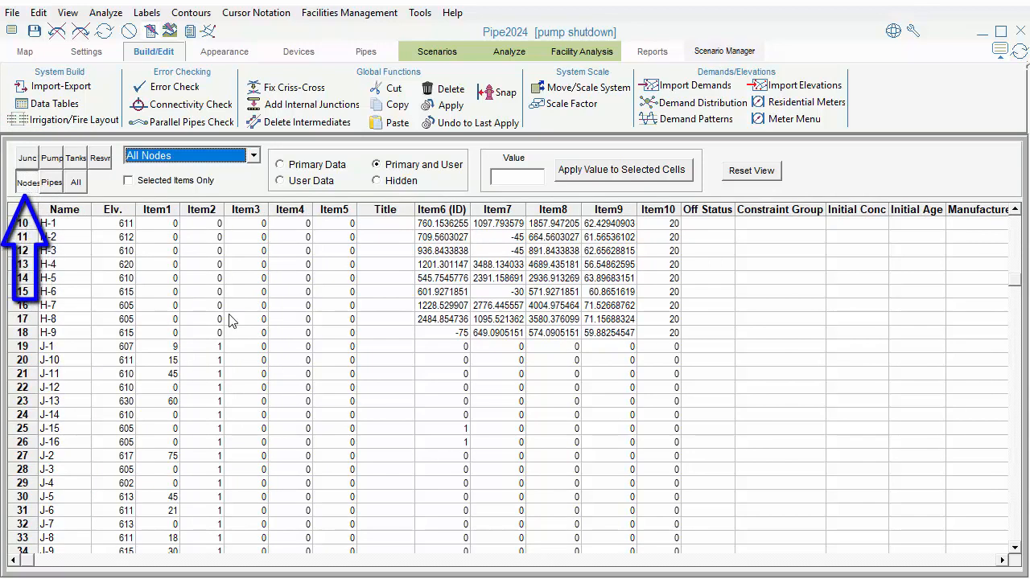
scroll(368, 334, down, 4)
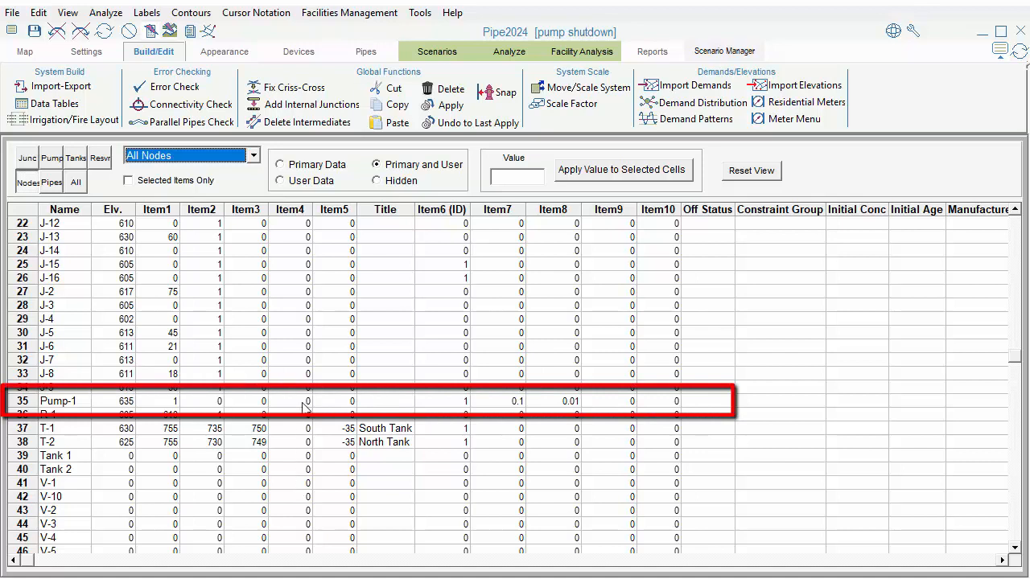
click(210, 32)
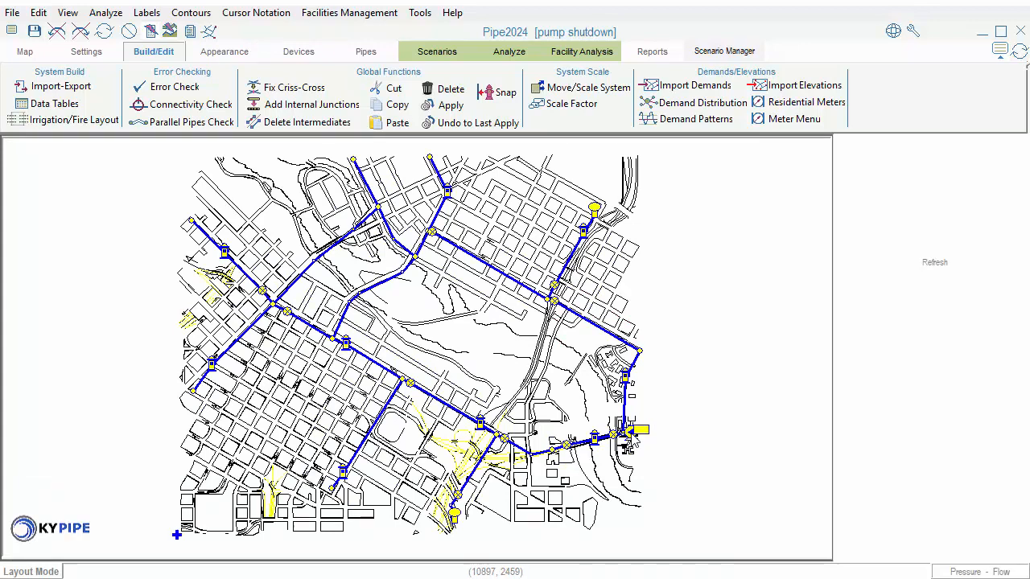
Load hospital.bmp as the map image for Pump-1 and reduce the node image size
click(632, 433)
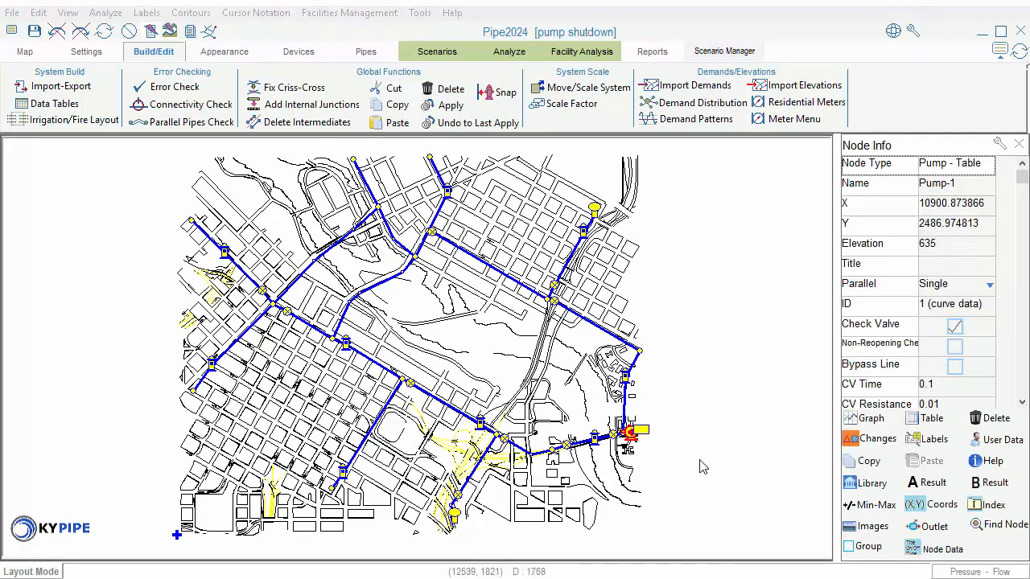
click(867, 529)
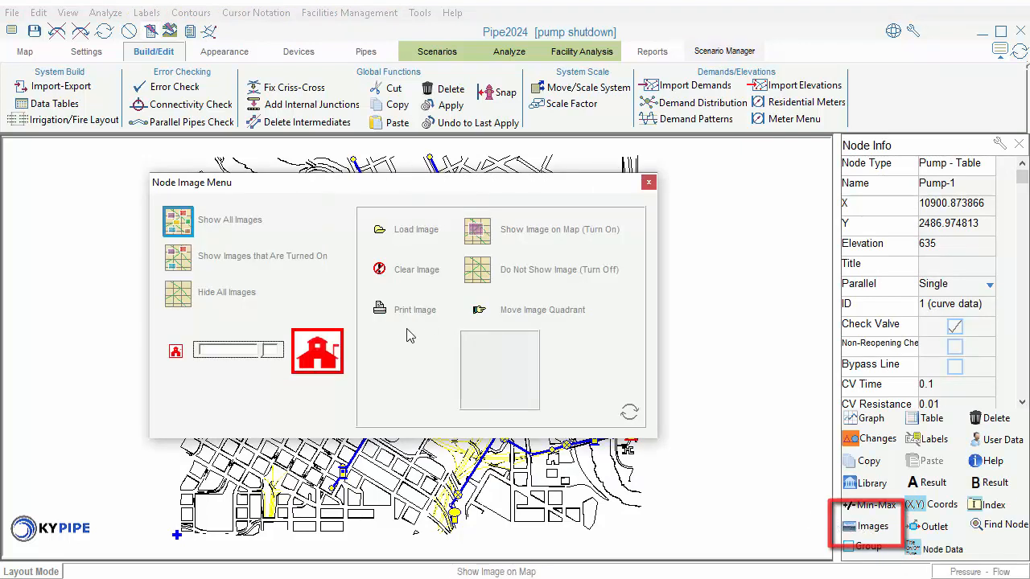
drag(433, 191, 372, 175)
click(319, 217)
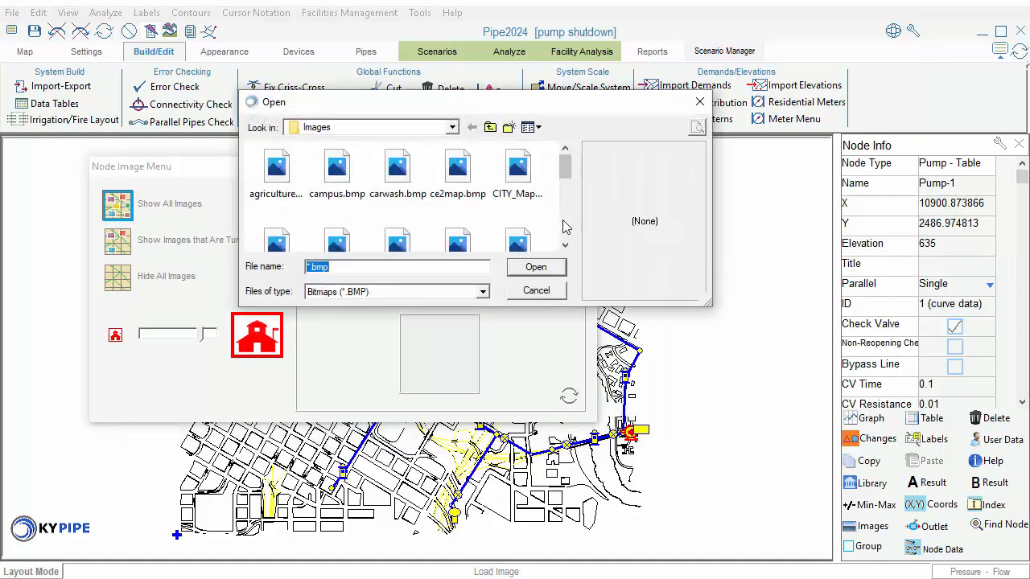
scroll(565, 226, down, 3)
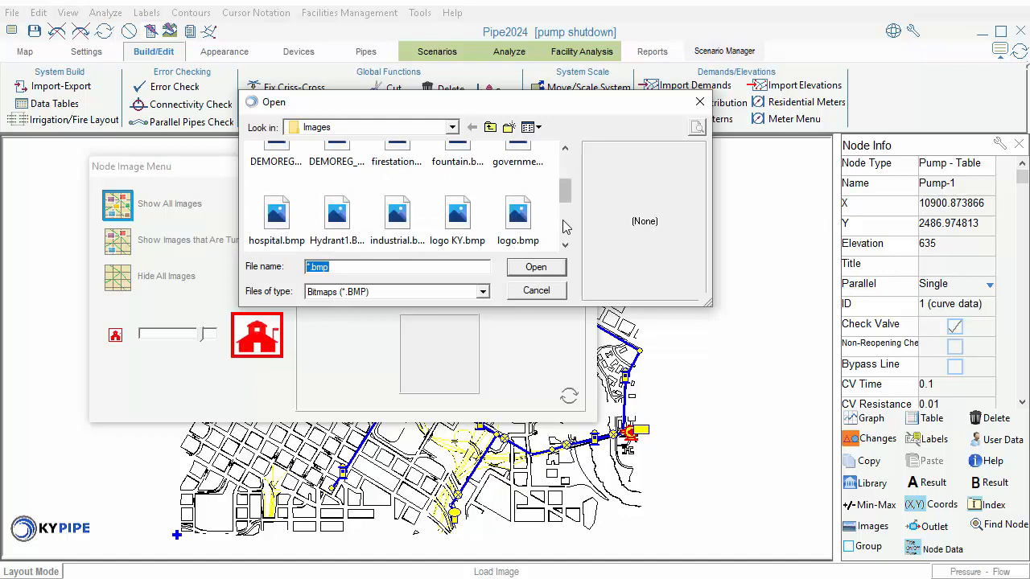
click(280, 224)
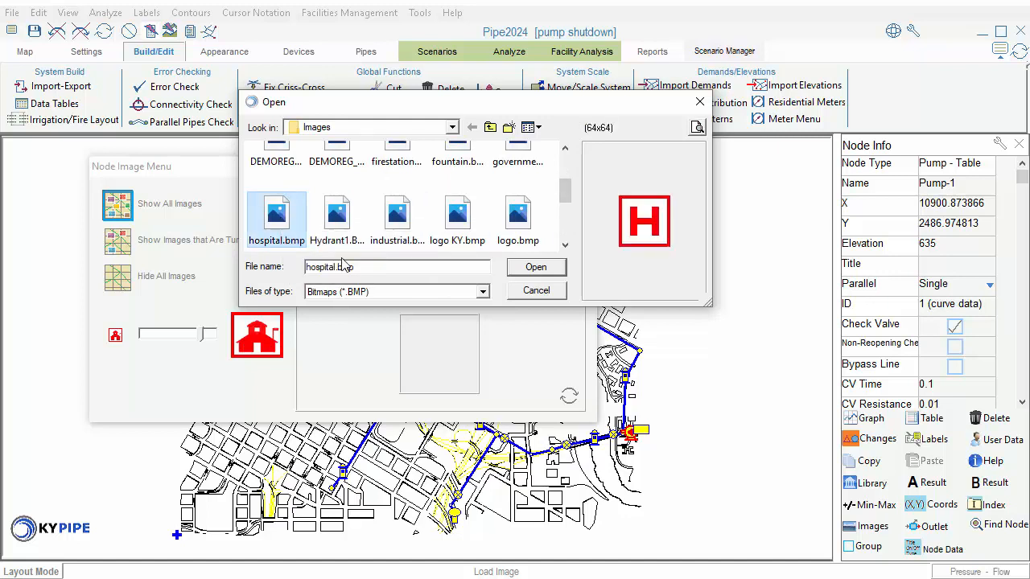
click(531, 275)
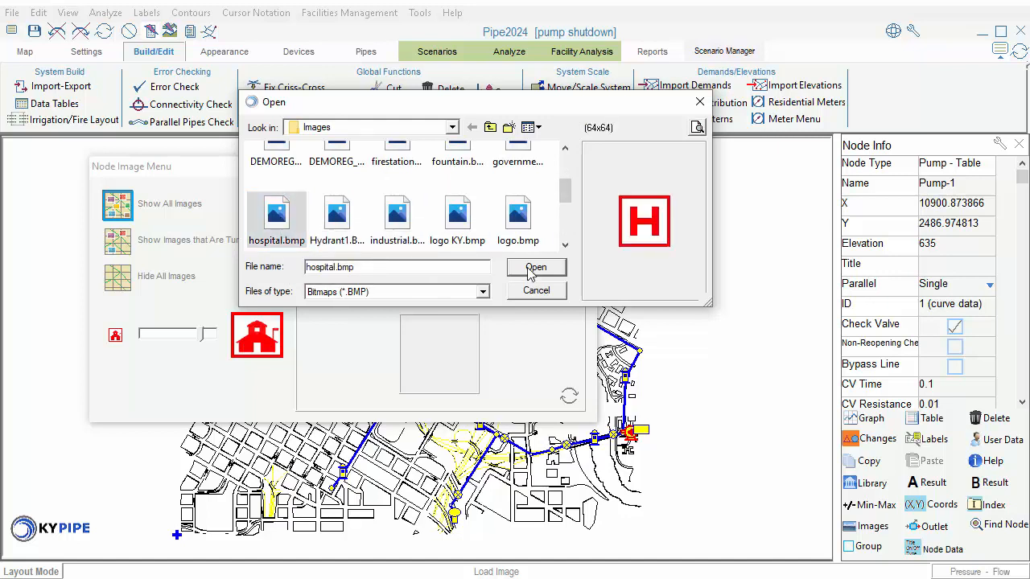
click(206, 339)
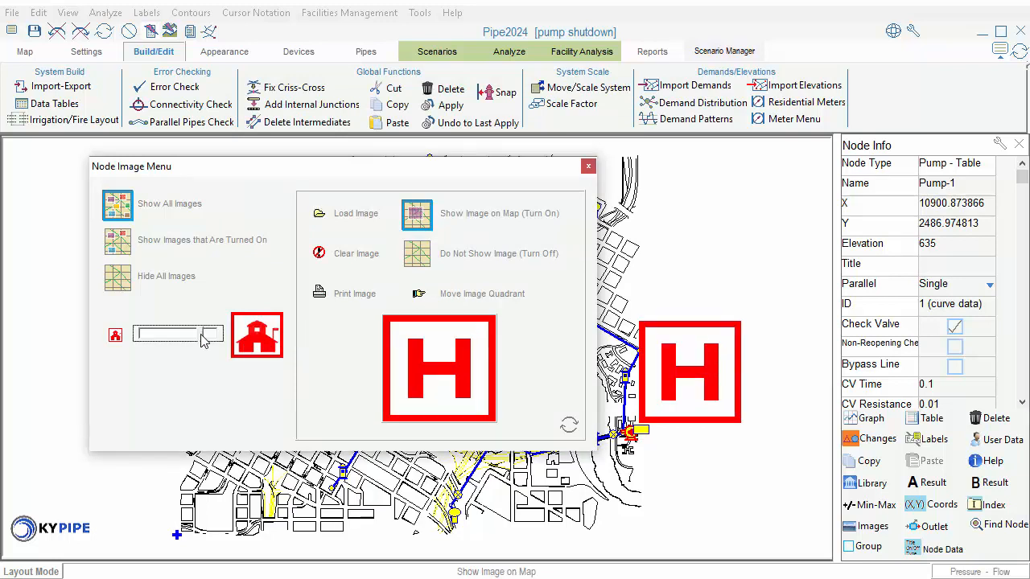
drag(198, 339, 179, 338)
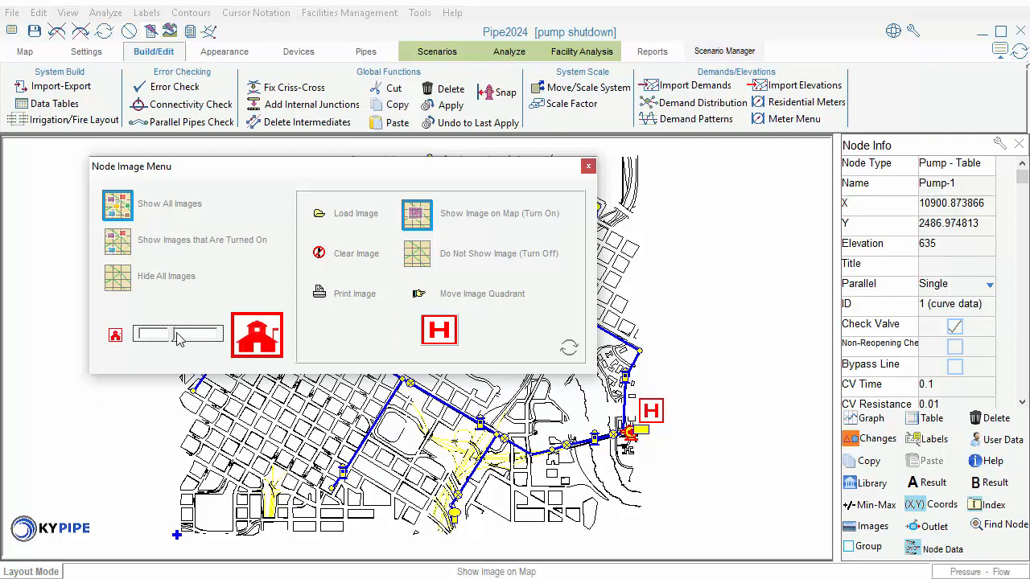
Switch all node images off and on again, leave them all hidden, and close the node image settings
click(118, 287)
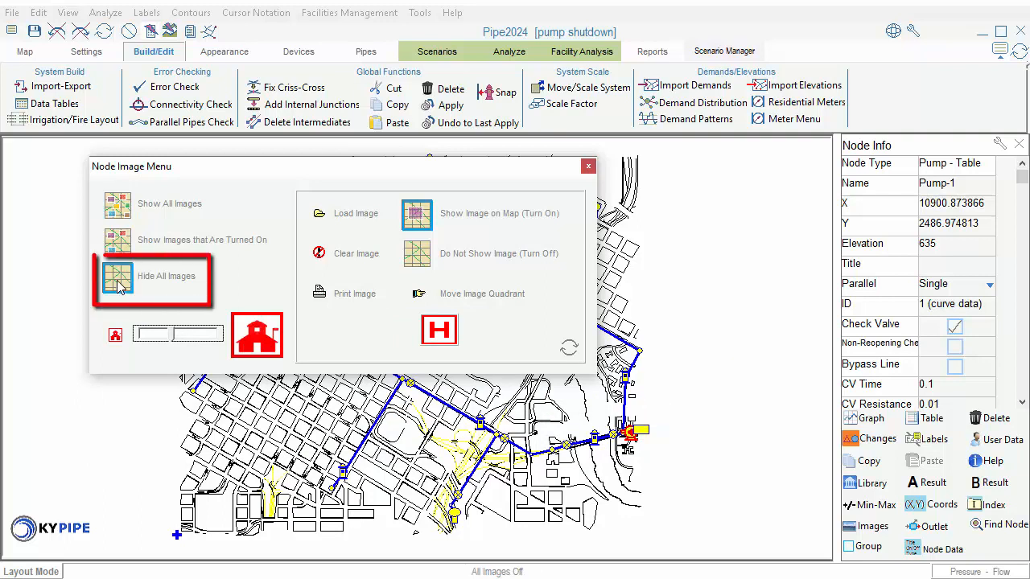
click(121, 211)
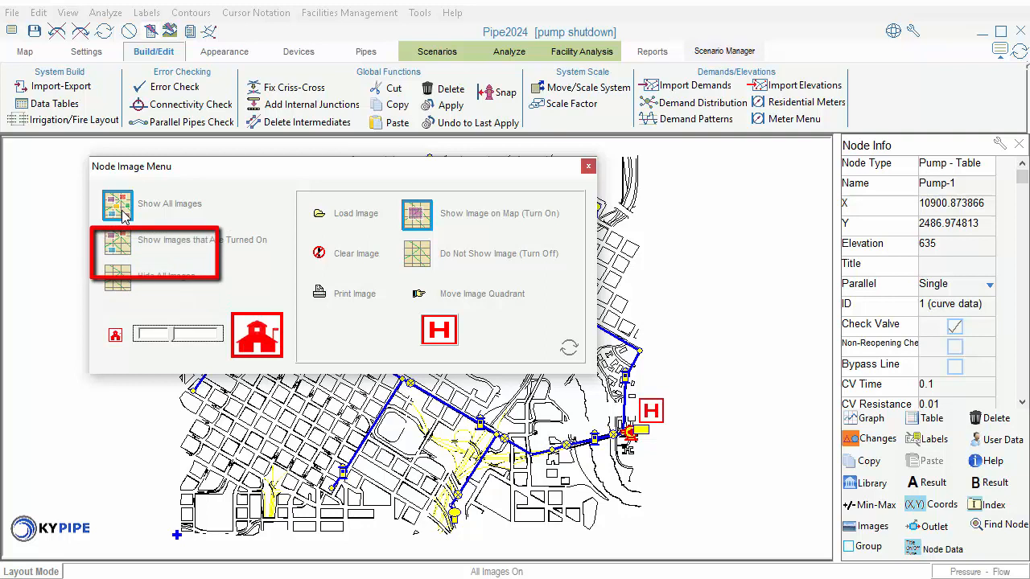
click(118, 277)
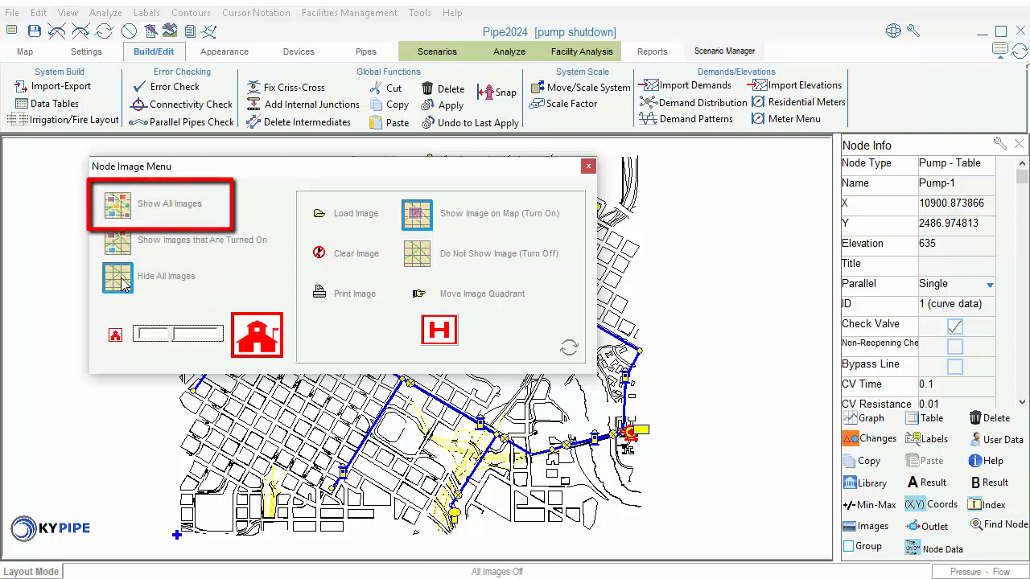
click(588, 166)
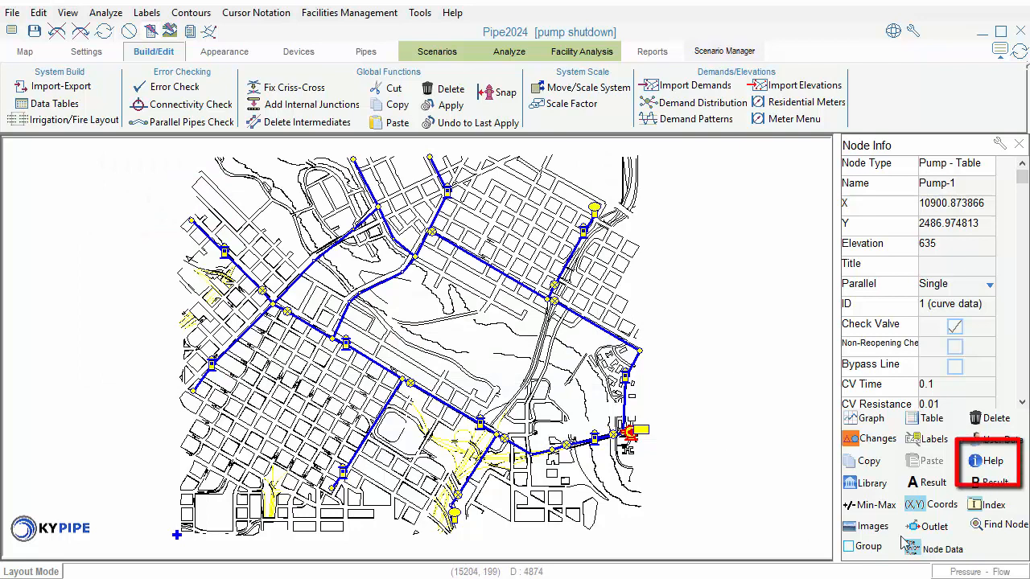
Read the device help page for Pump-1's Pump - Table type and close it
click(986, 461)
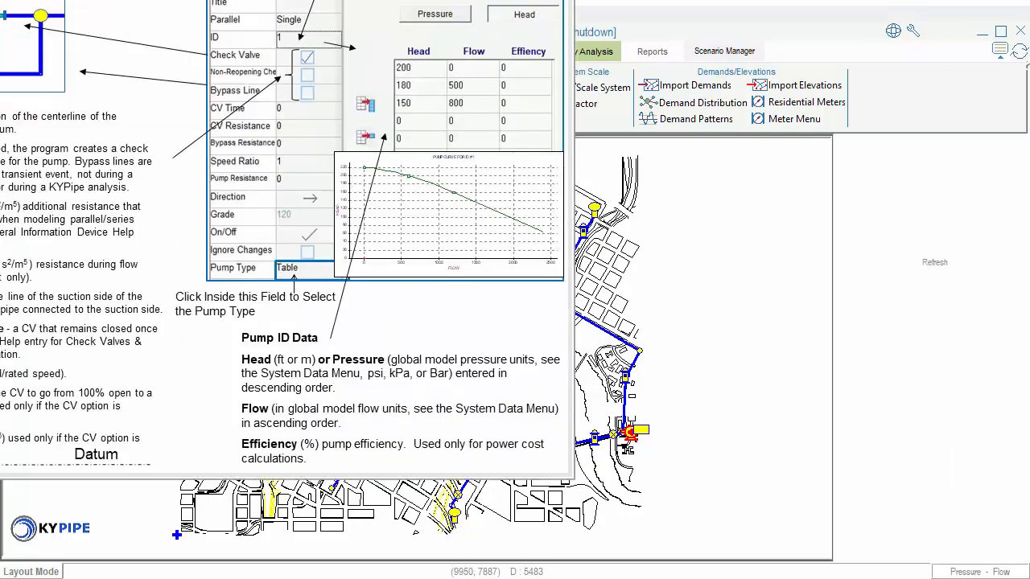
drag(200, 0, 599, 13)
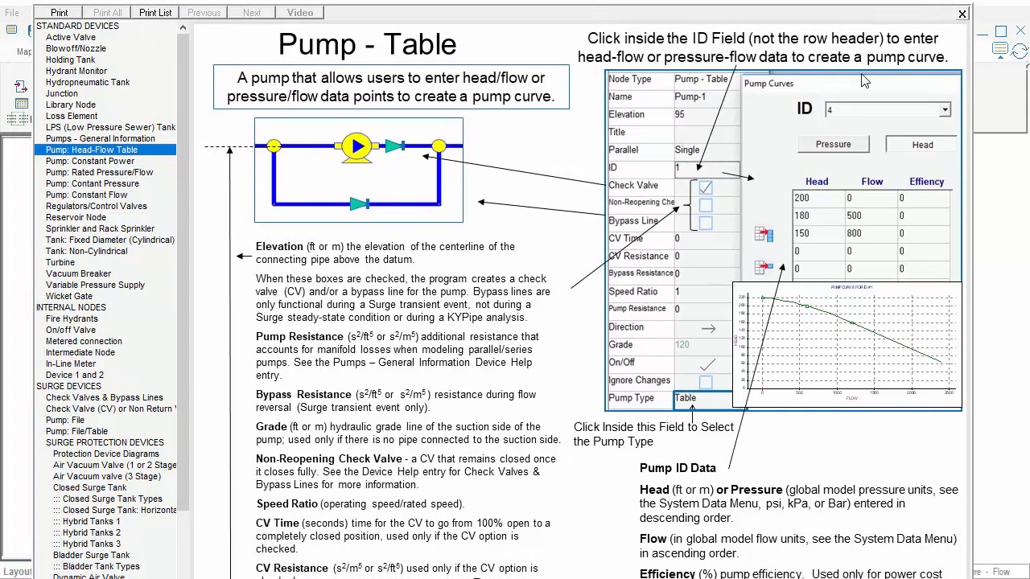
click(963, 14)
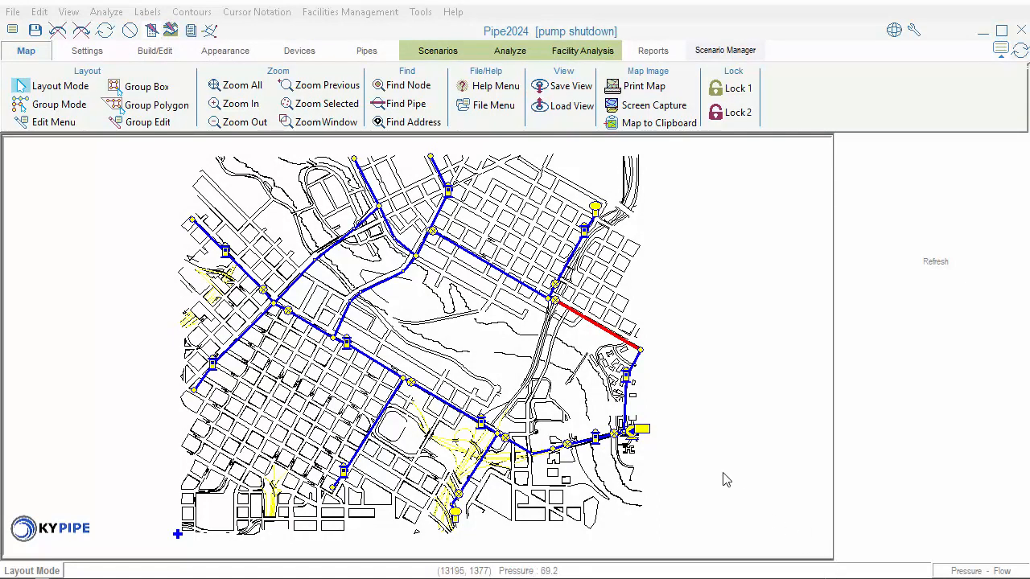
Check pipe P-14's length, and move its end junction J-15 east of the street grid to about (13794, 5318)
click(598, 333)
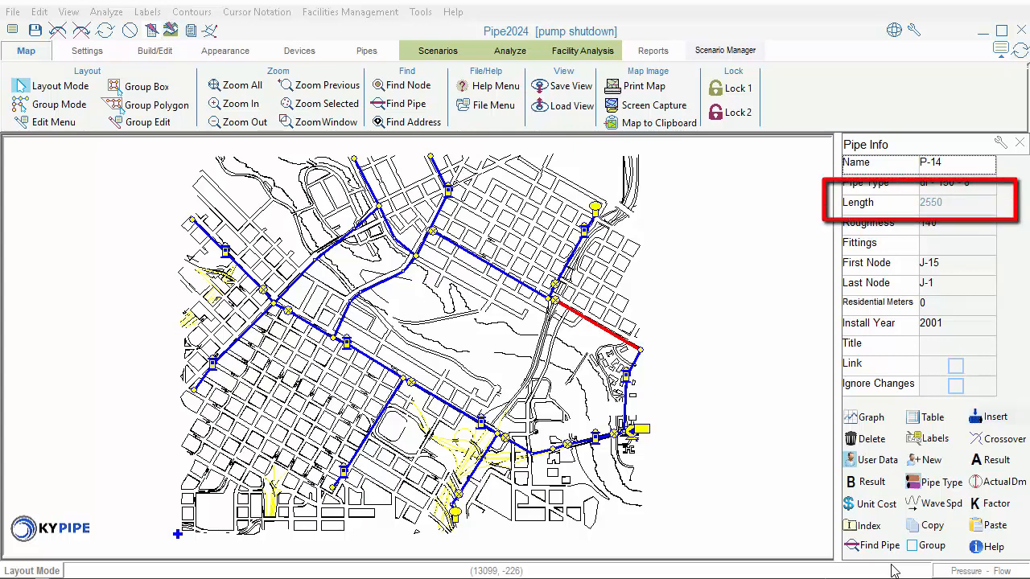
mouse_move(644, 354)
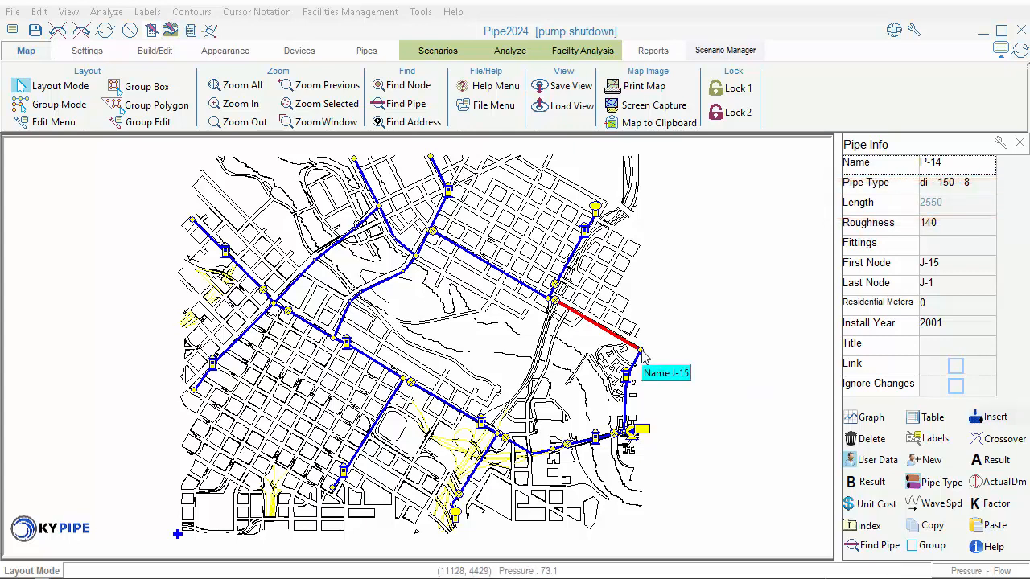
click(642, 352)
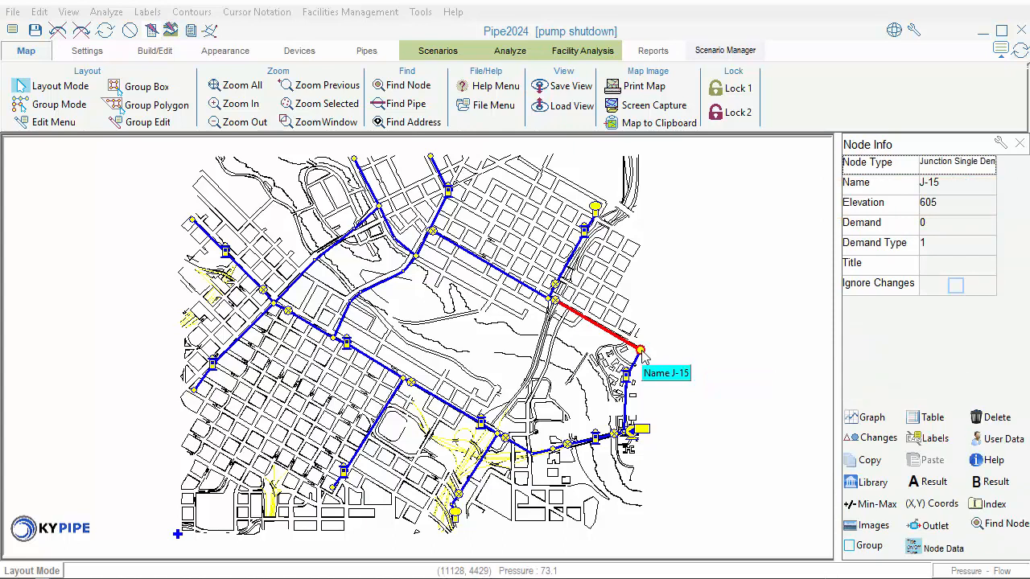
drag(642, 352, 754, 318)
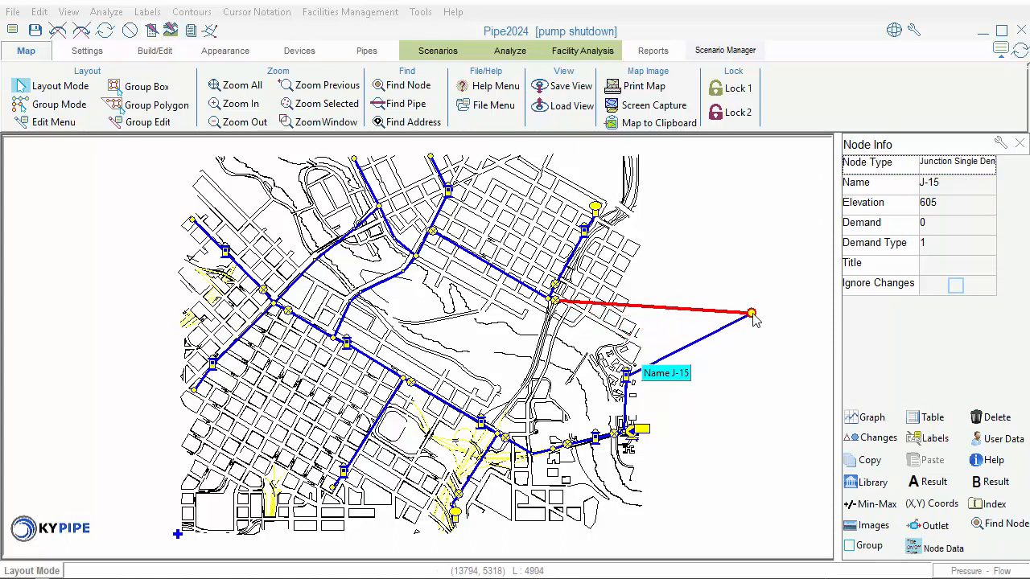
Override the scaled length of the stretched pipe P-14 with a fixed length of 4500
click(682, 314)
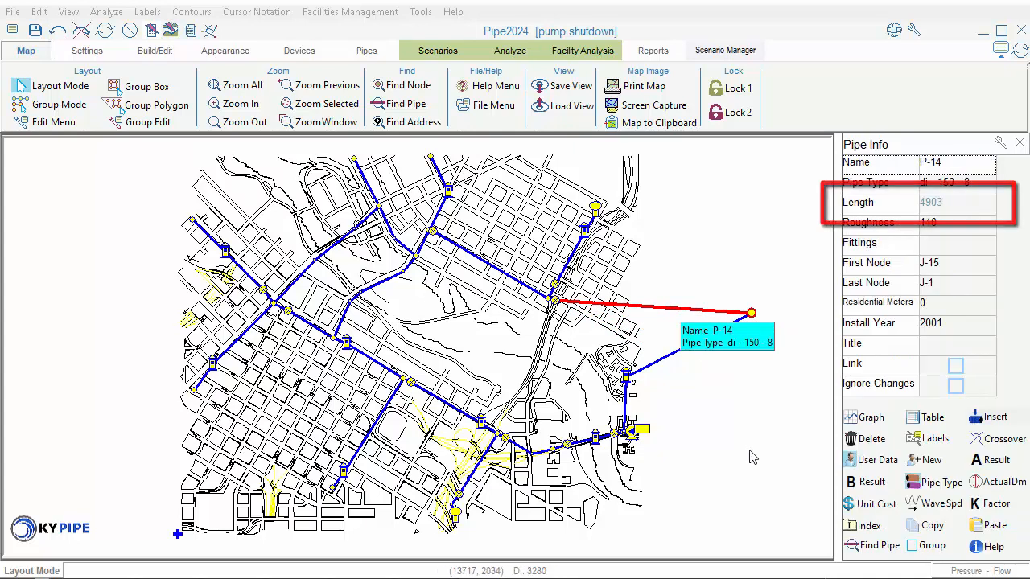
click(963, 209)
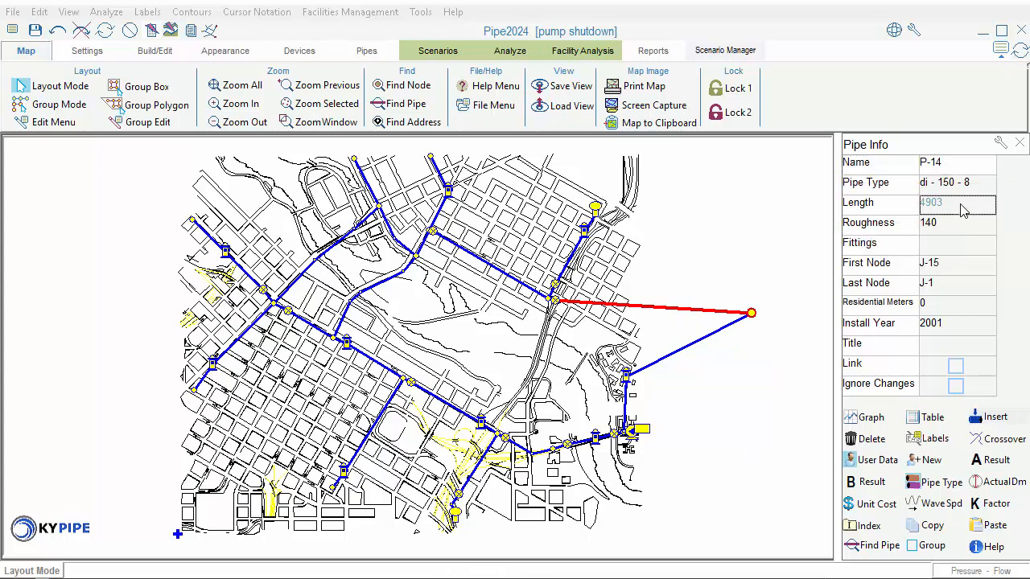
text(4500)
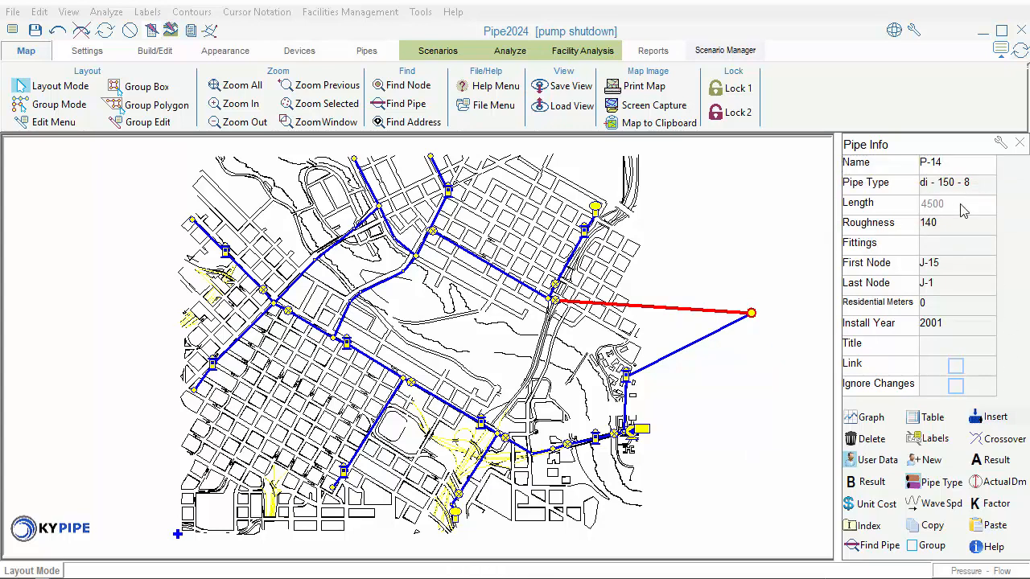
click(963, 209)
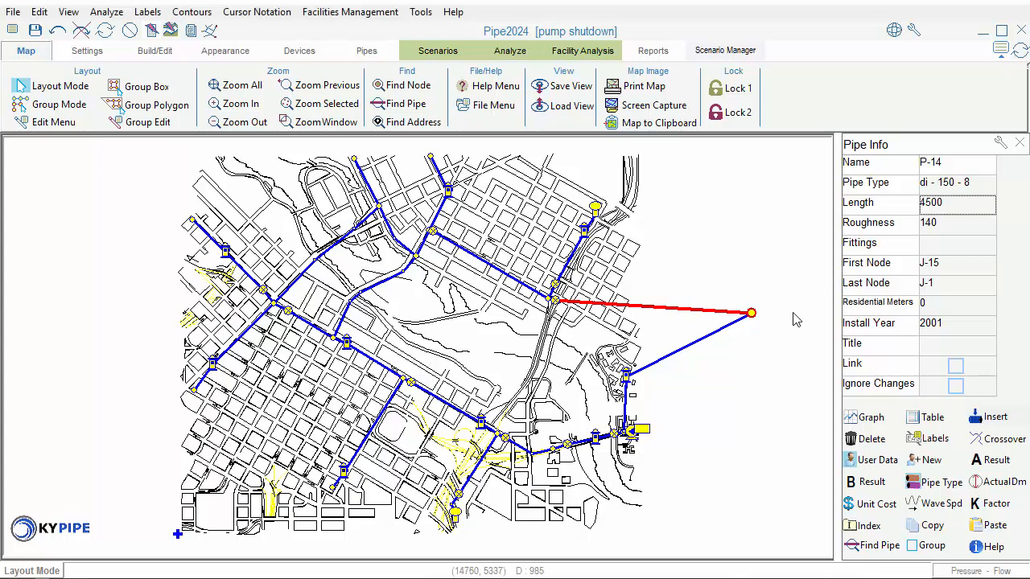
Move junction J-15 back west to about (10491, 5472) and check the length of pipe P-14
click(751, 314)
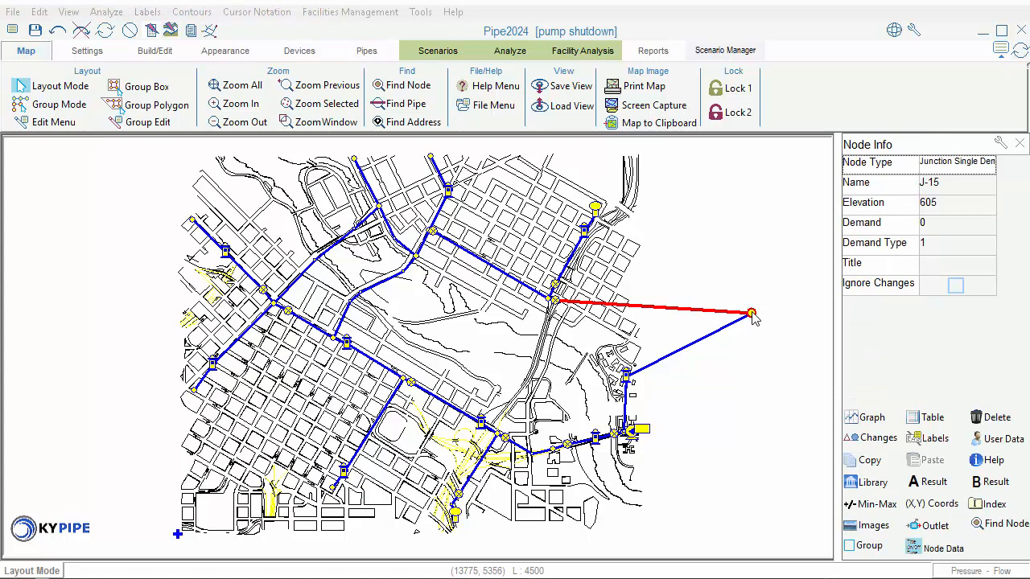
drag(751, 314, 614, 309)
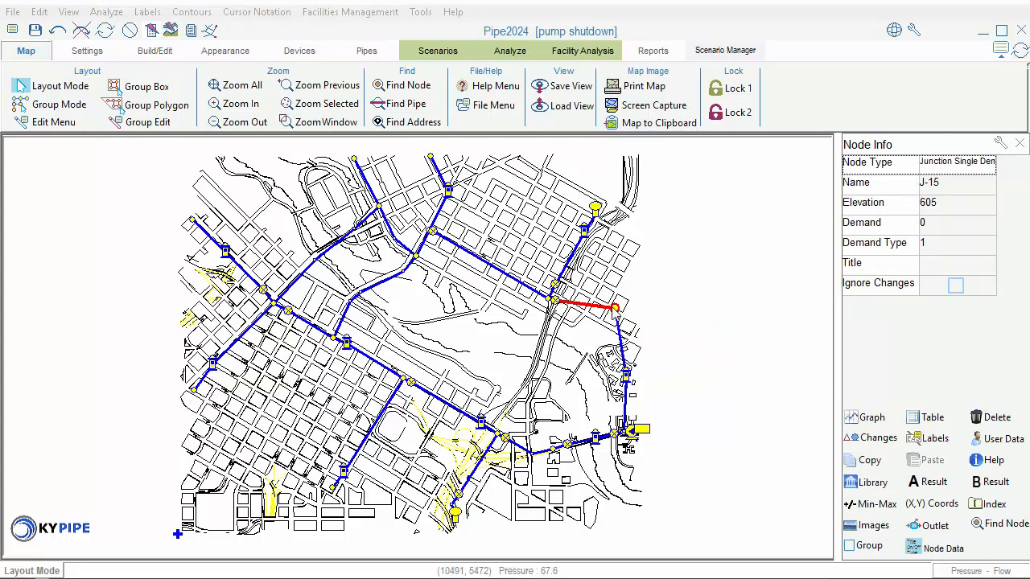
click(585, 305)
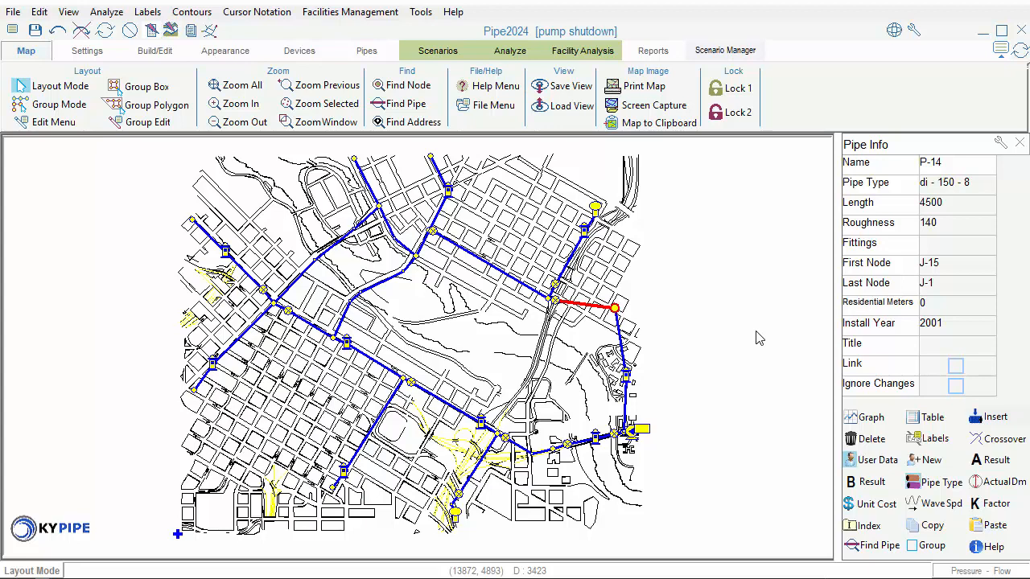
Release pipe P-14's fixed length by applying the Unfix (Calculate) group edit to its Length
click(875, 207)
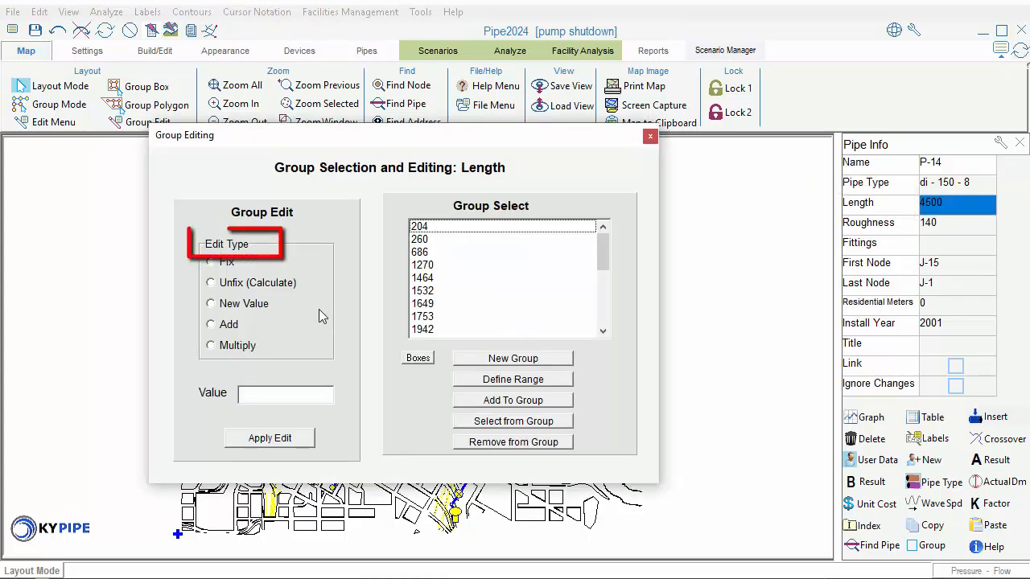
click(211, 284)
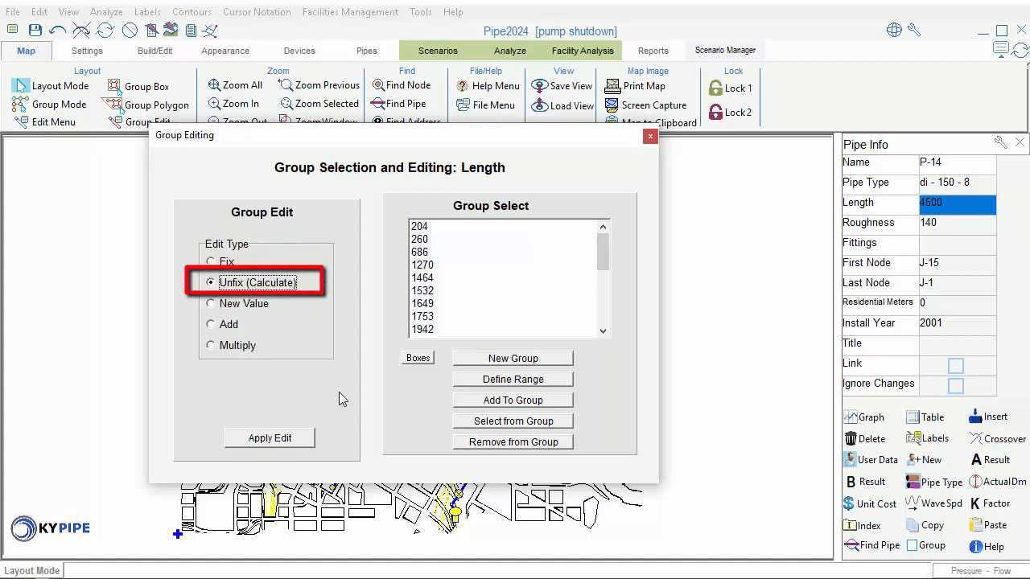
click(298, 441)
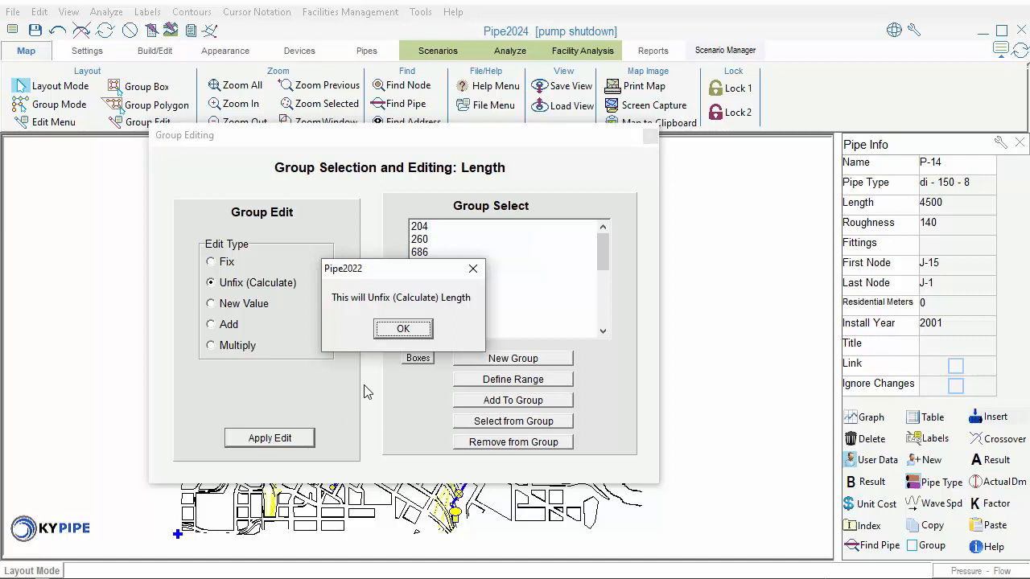
click(402, 330)
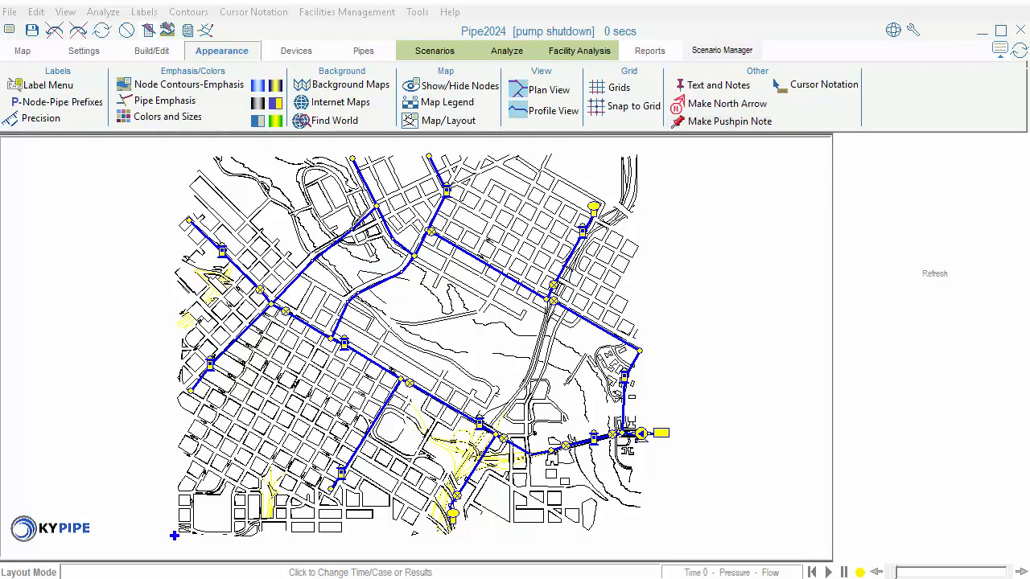
View Pump-1's transient pressure results as a graph and as a table, closing each view
click(148, 31)
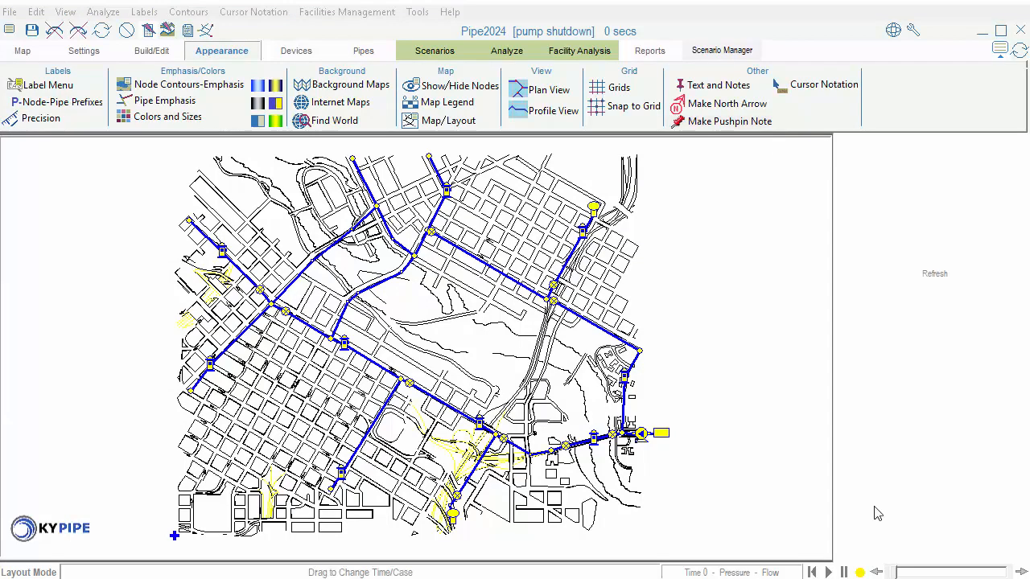
click(642, 435)
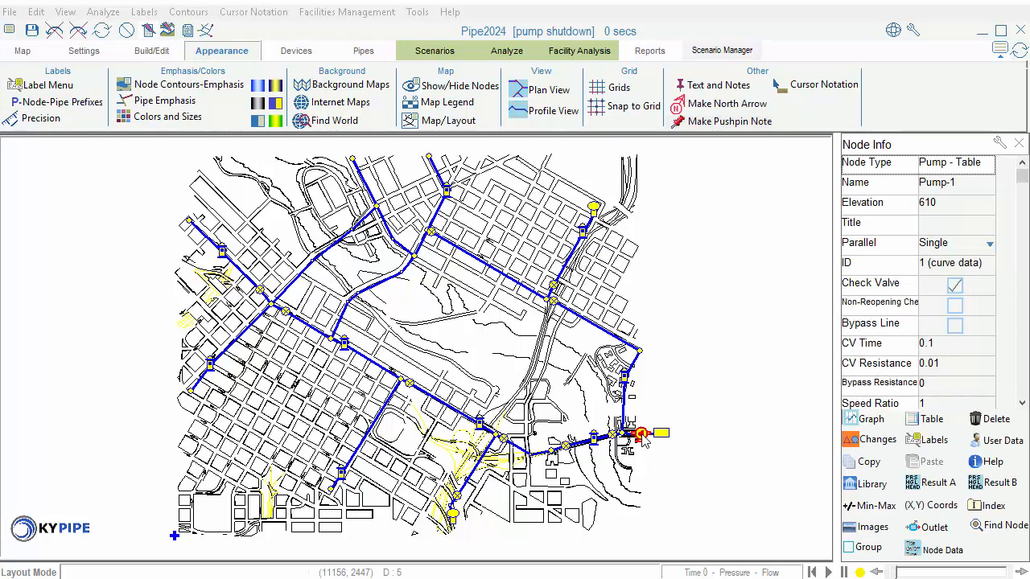
click(853, 420)
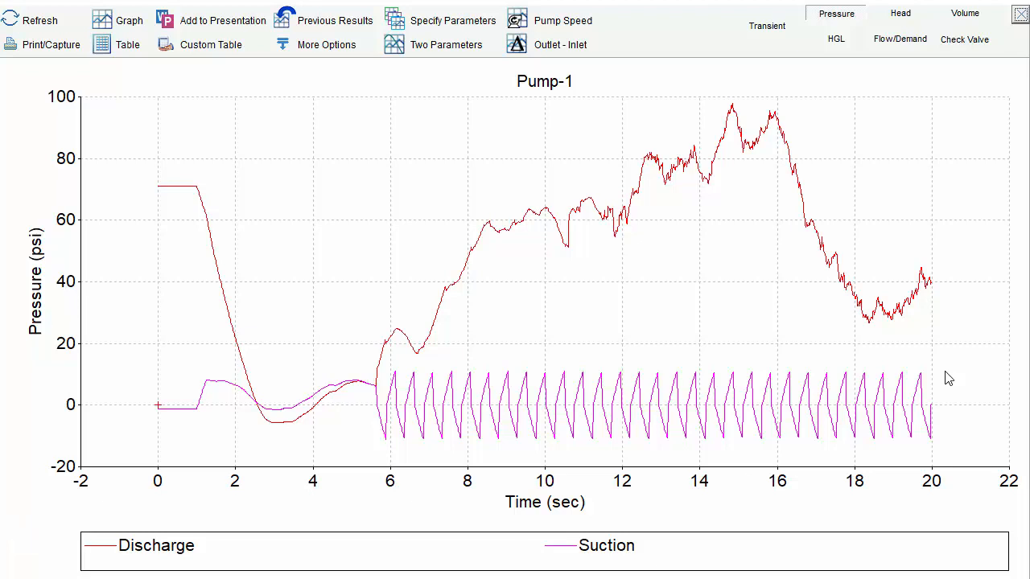
click(1020, 17)
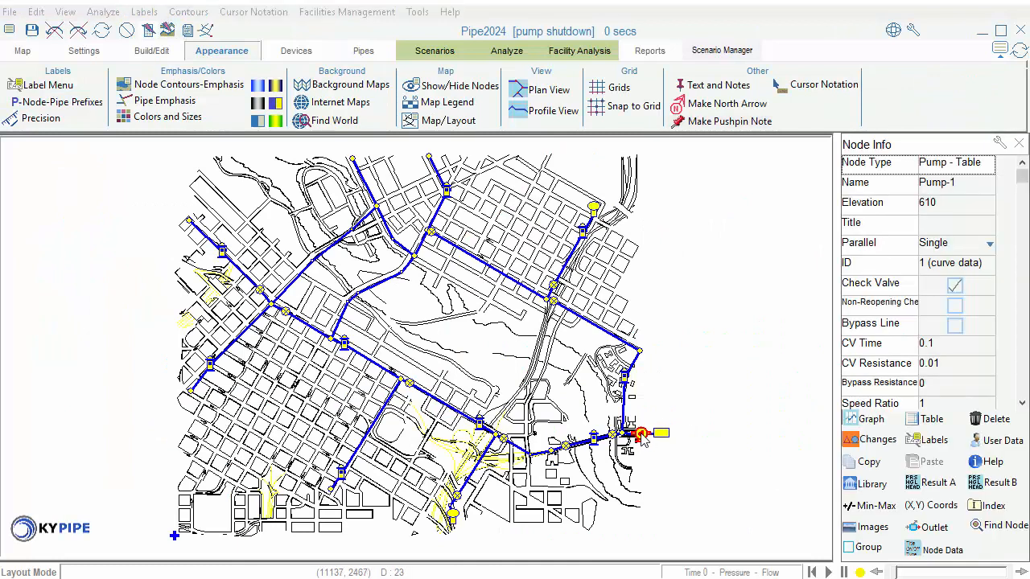
click(920, 424)
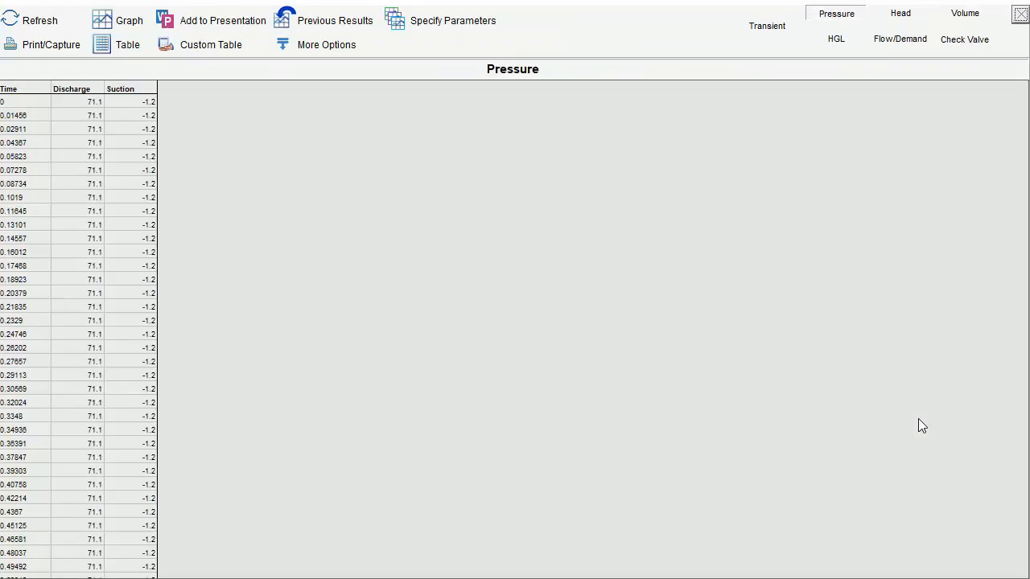
click(1020, 14)
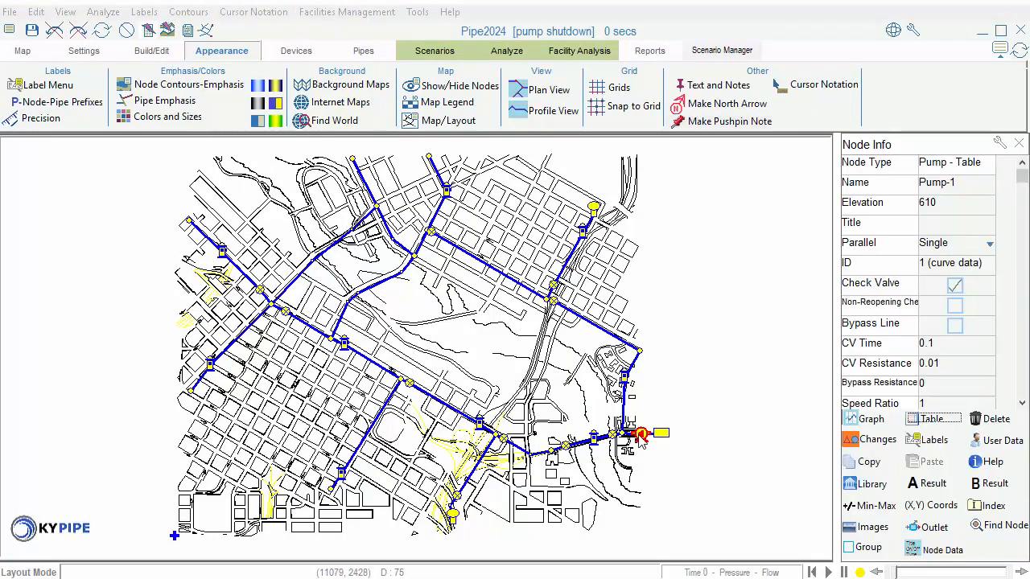
Display the Result A and Result B values in Pump-1's node information and examine them
click(927, 490)
click(1023, 386)
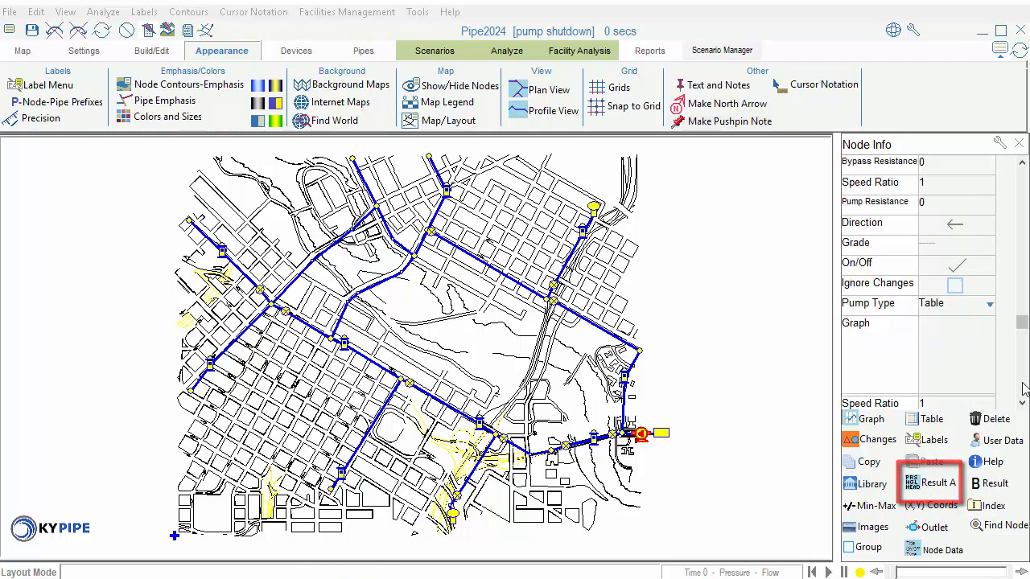
click(1023, 389)
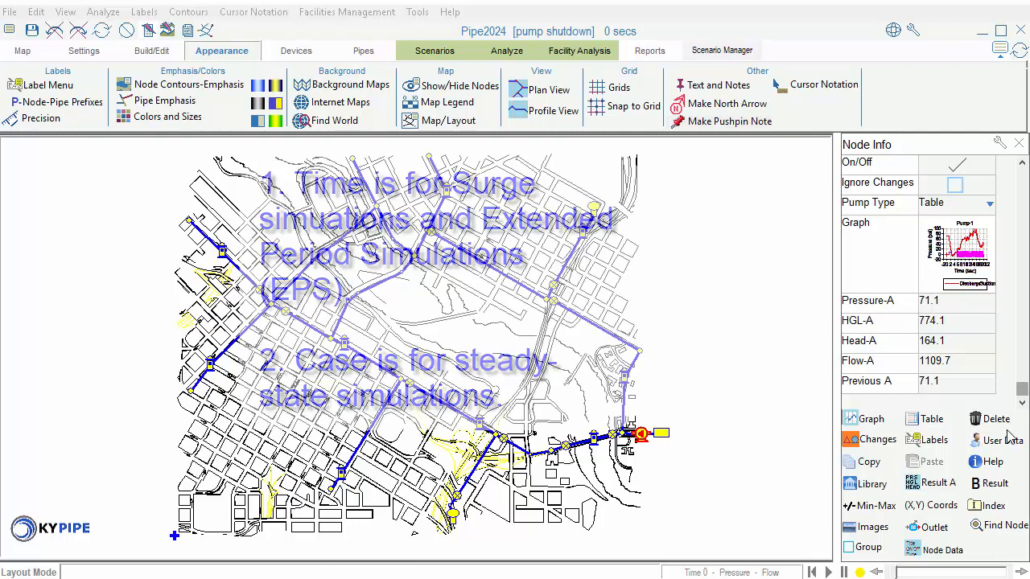
click(985, 488)
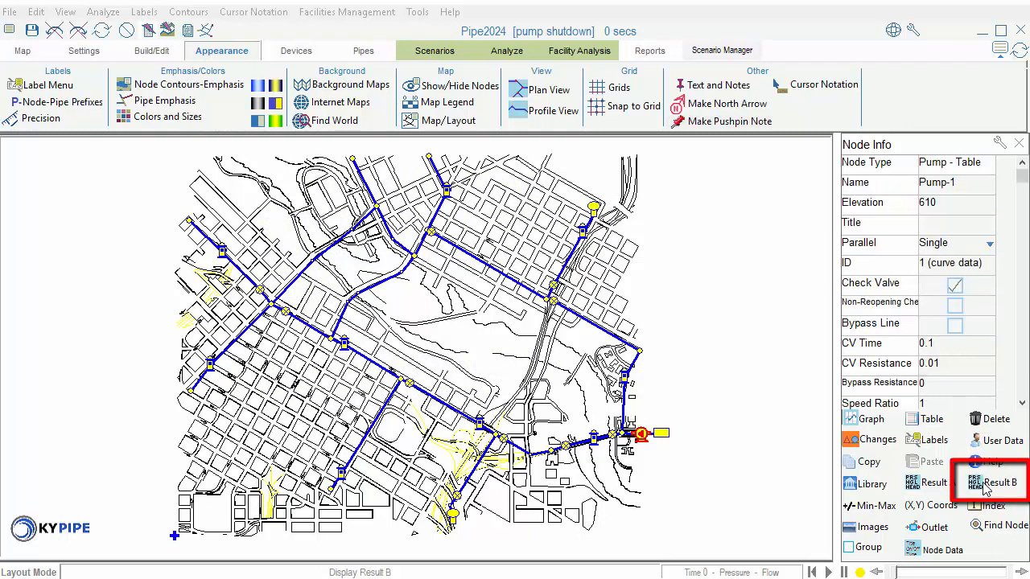
drag(1022, 175, 1026, 392)
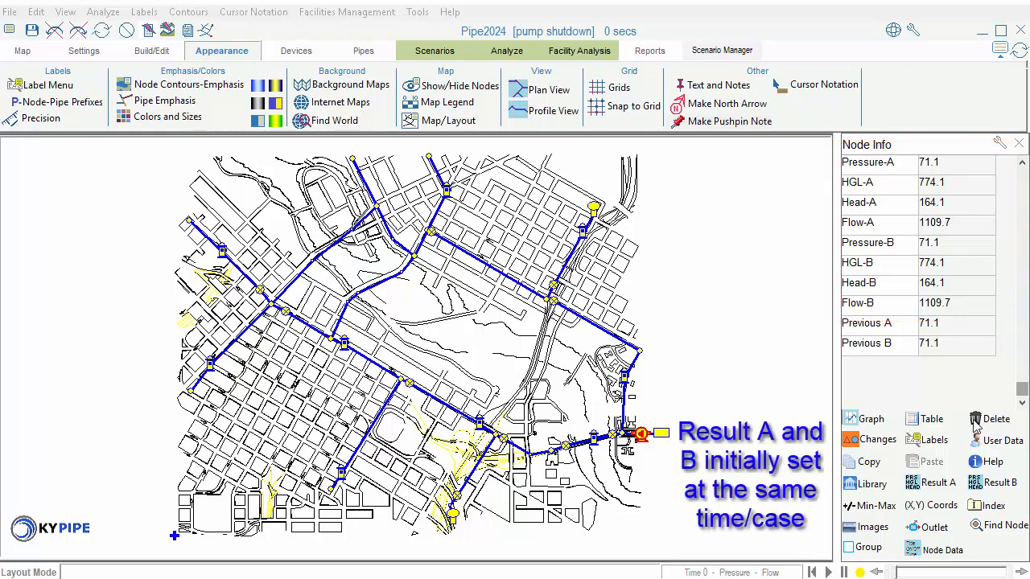
Set the results time for B to 1.12085, keeping A at 0, and compare Pump-1's A and B values
click(777, 574)
click(777, 574)
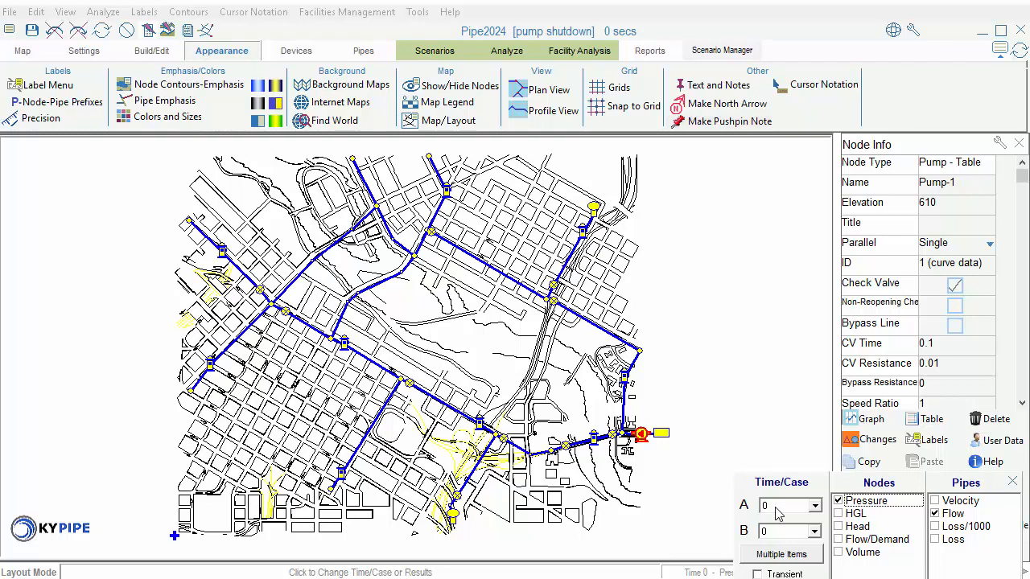
click(816, 535)
drag(816, 558, 815, 564)
click(792, 567)
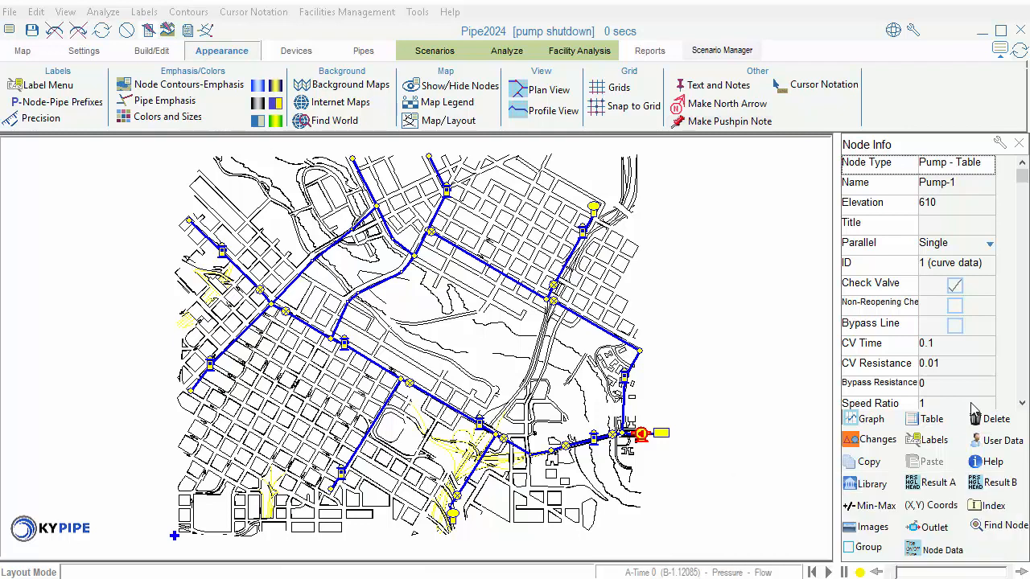
click(1025, 387)
click(1025, 392)
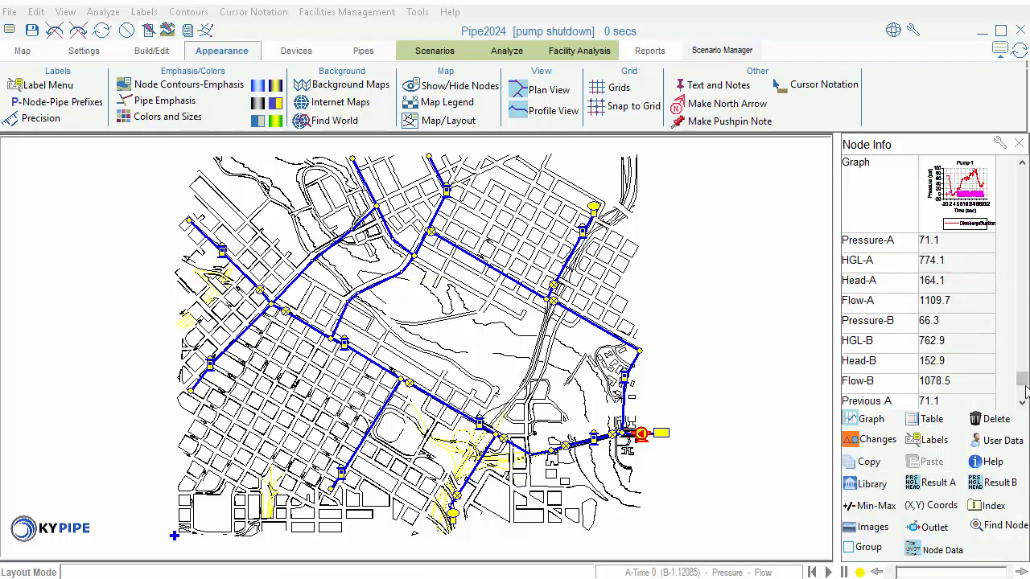
click(1025, 402)
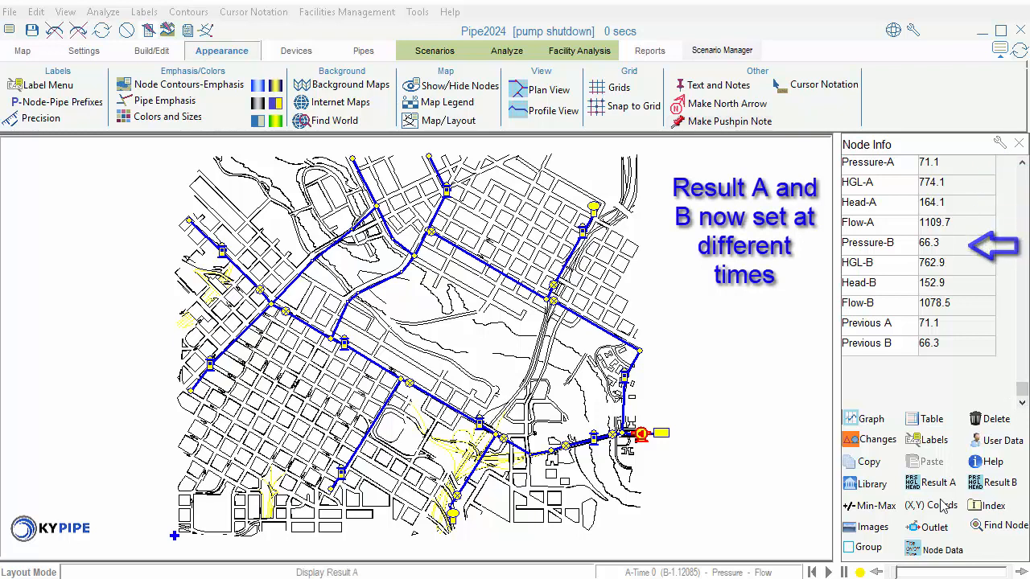
Display the Min-Max results in Pump-1's node information and cycle the graph location from Outlet through Inlet and External
click(857, 508)
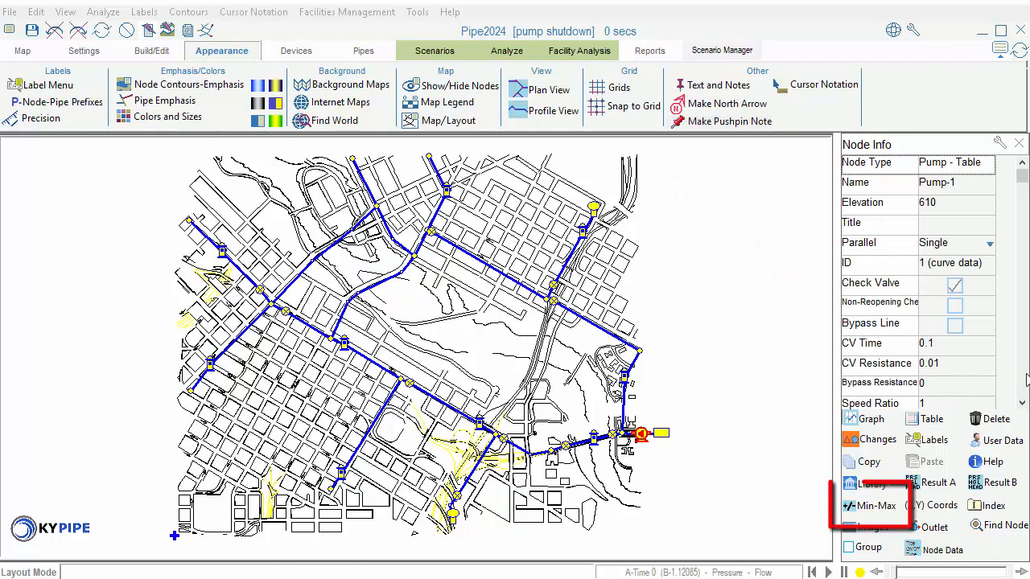
scroll(1025, 379, down, 10)
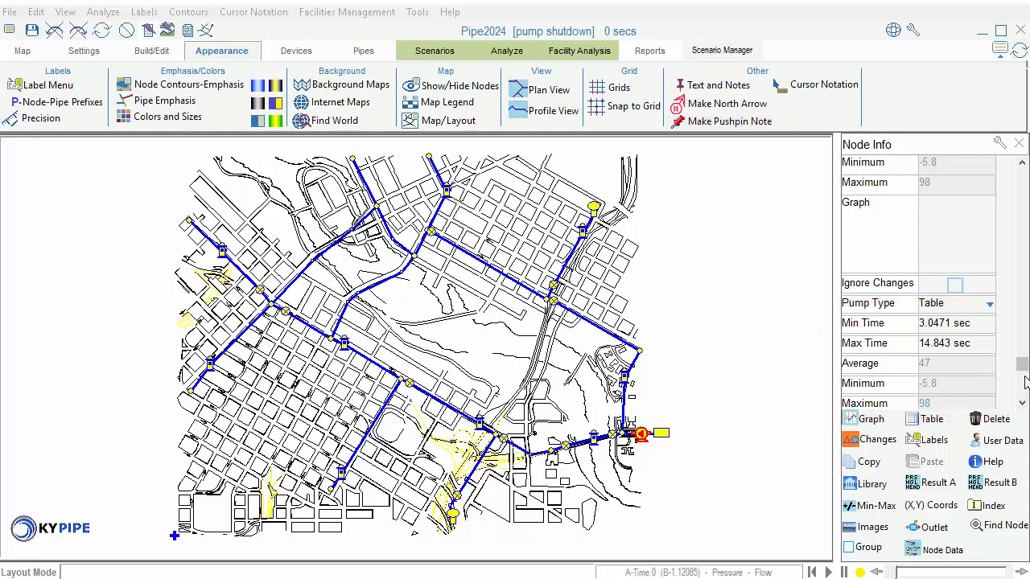
click(934, 531)
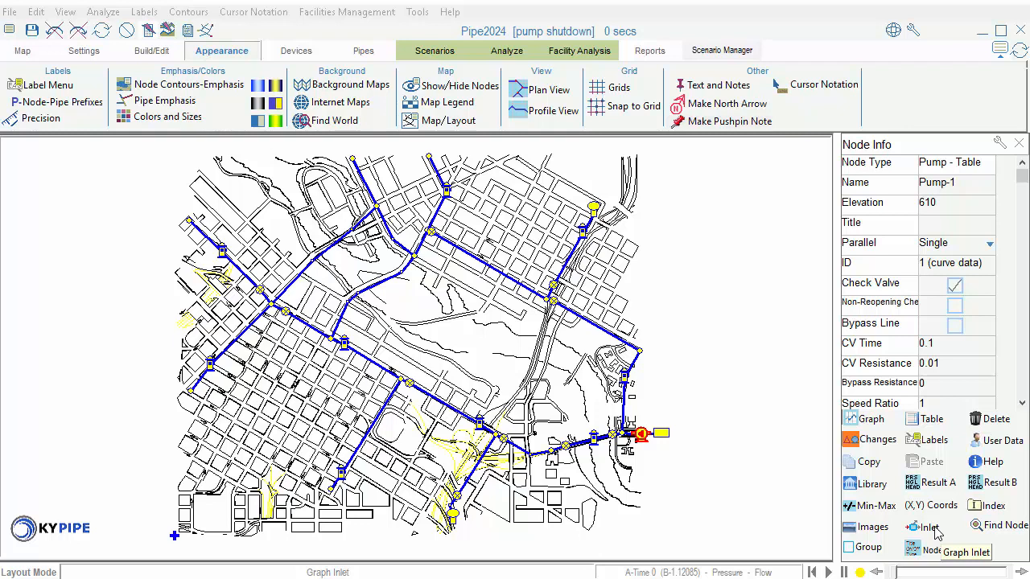
click(935, 529)
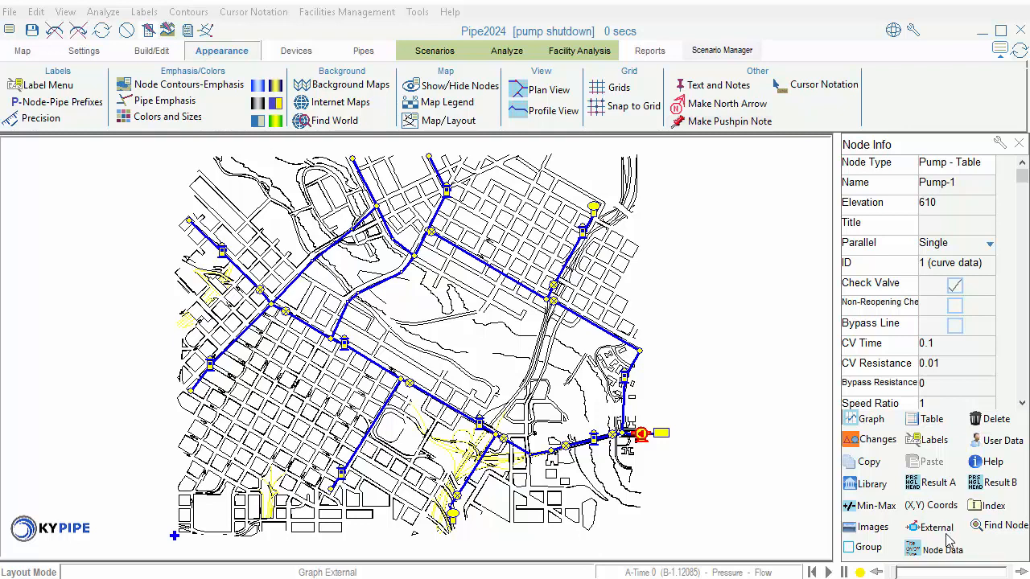
click(945, 534)
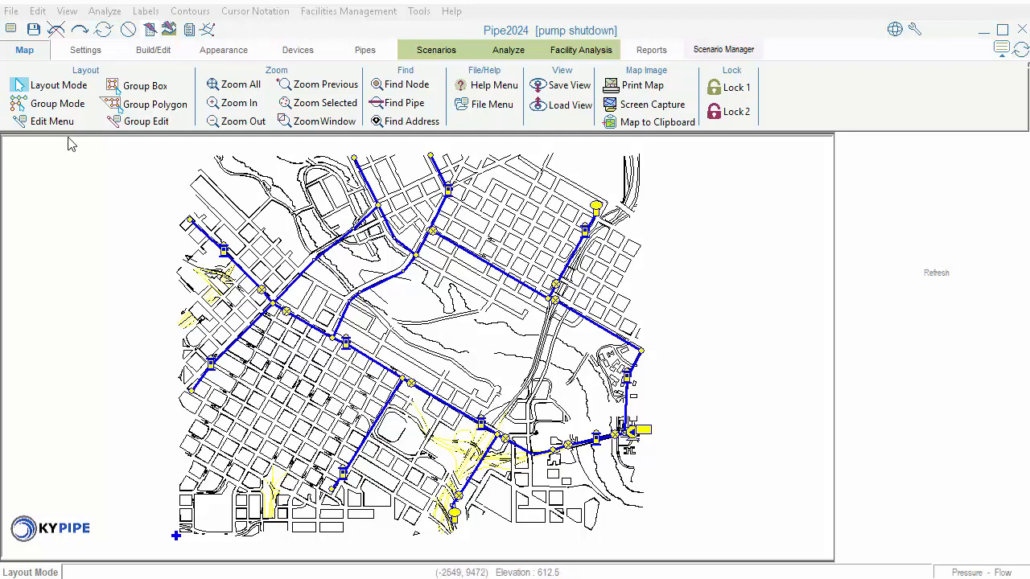
Select pipes P-1, P-11 and the adjoining northeast pipe together in Group Mode, and clear the selected group
click(48, 106)
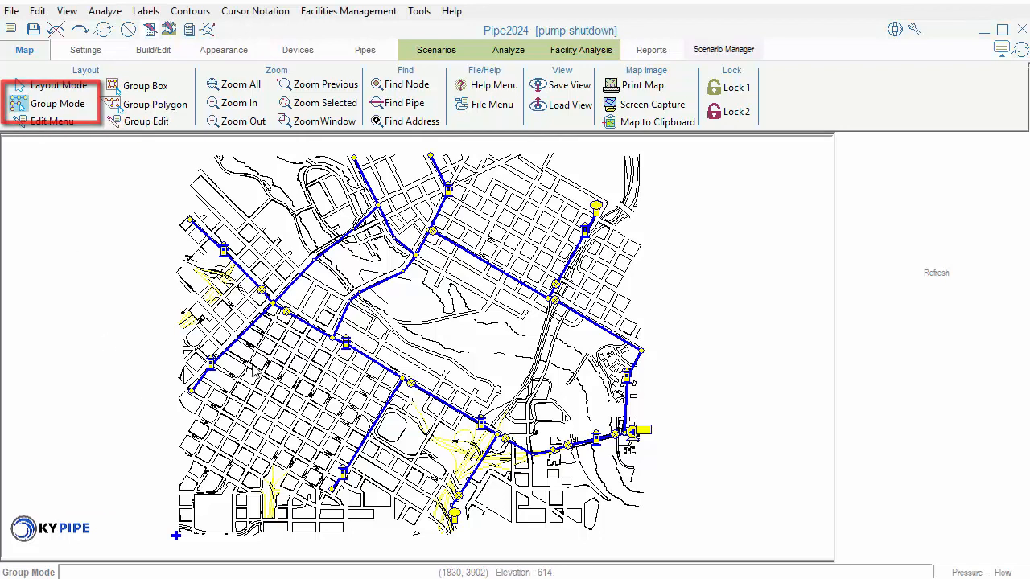
click(246, 335)
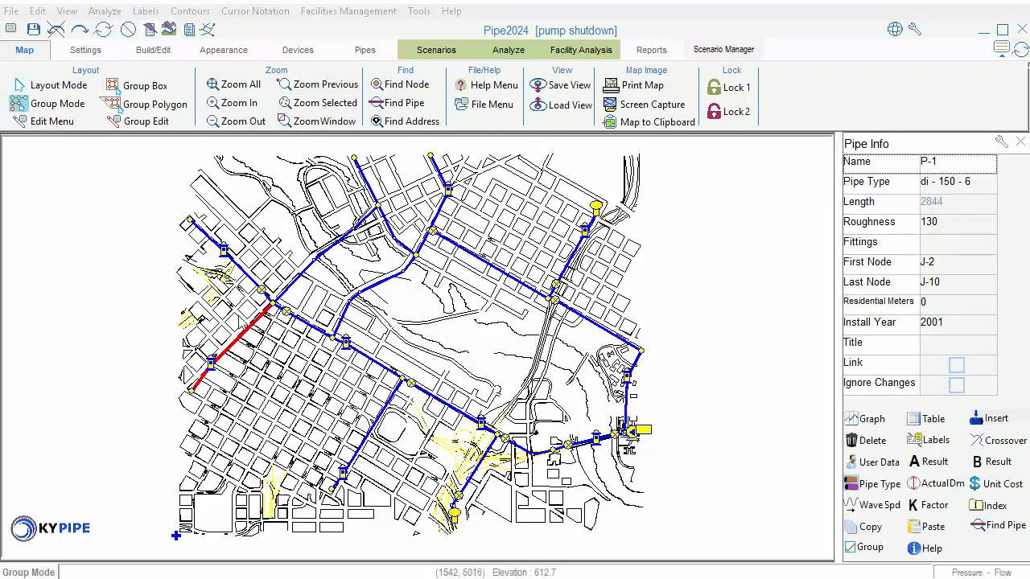
click(241, 271)
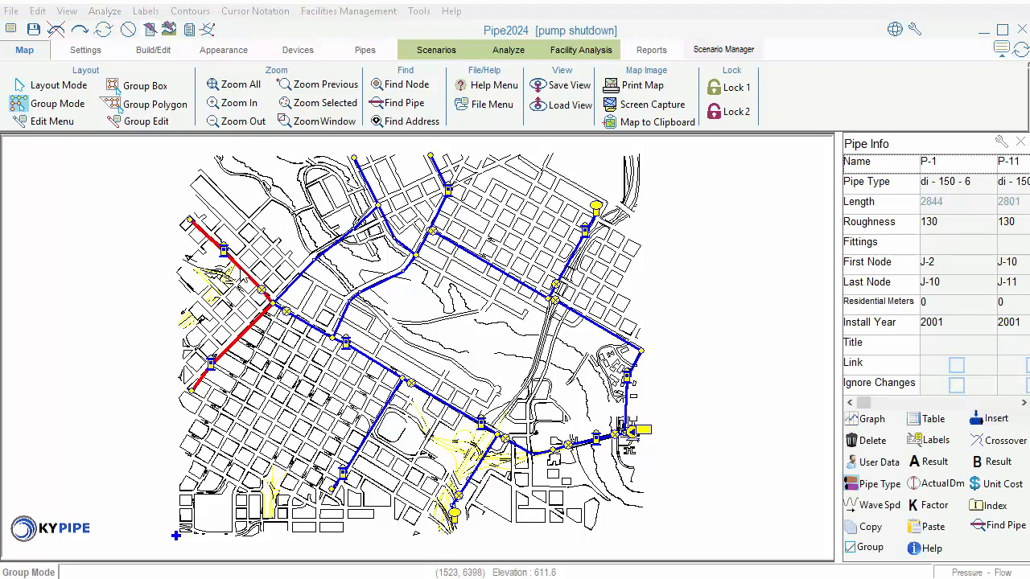
click(301, 279)
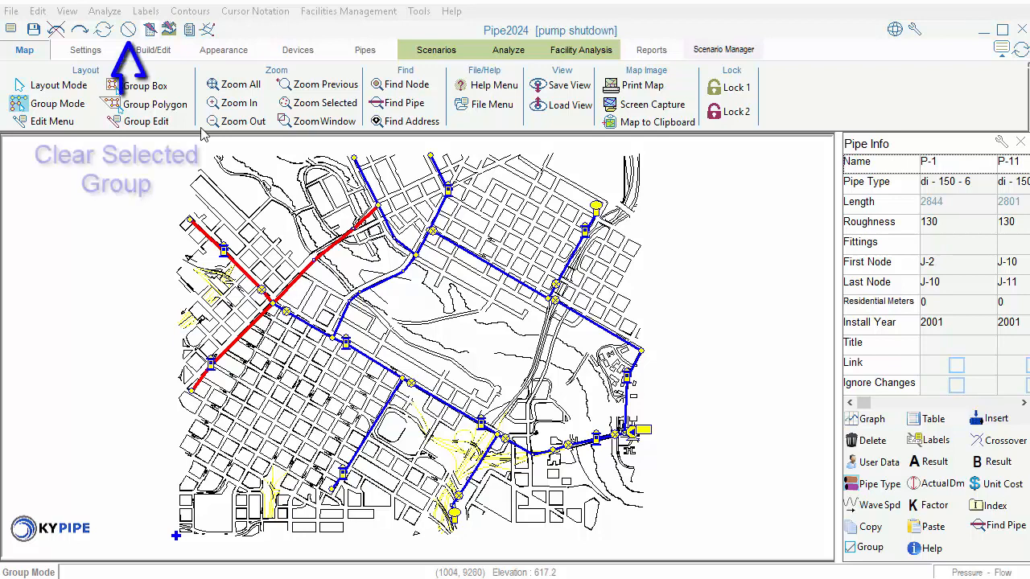
click(129, 31)
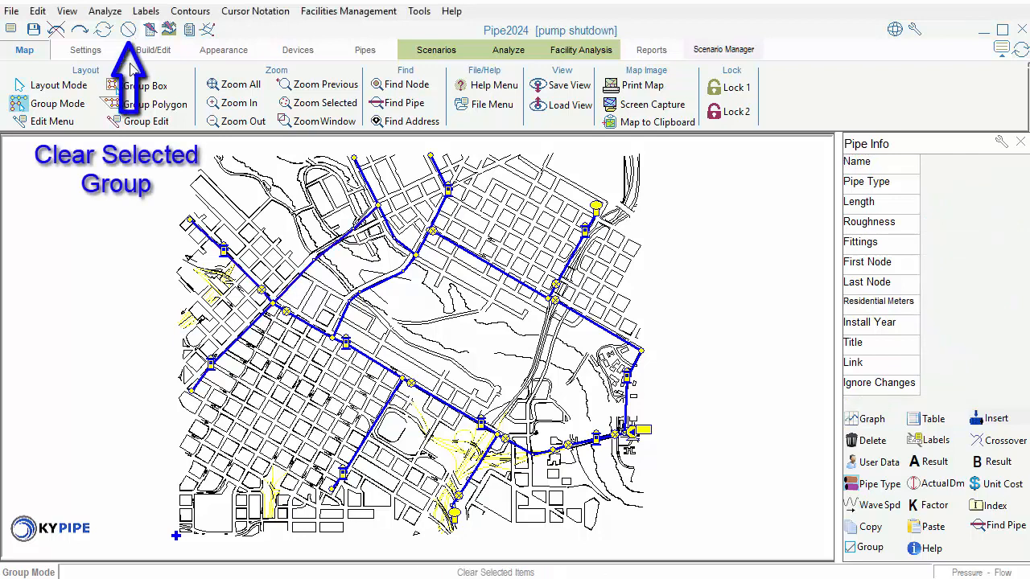
Select the western pipes and nodes around P-1 and P-11 with a Group Box, and clear the selection
click(136, 88)
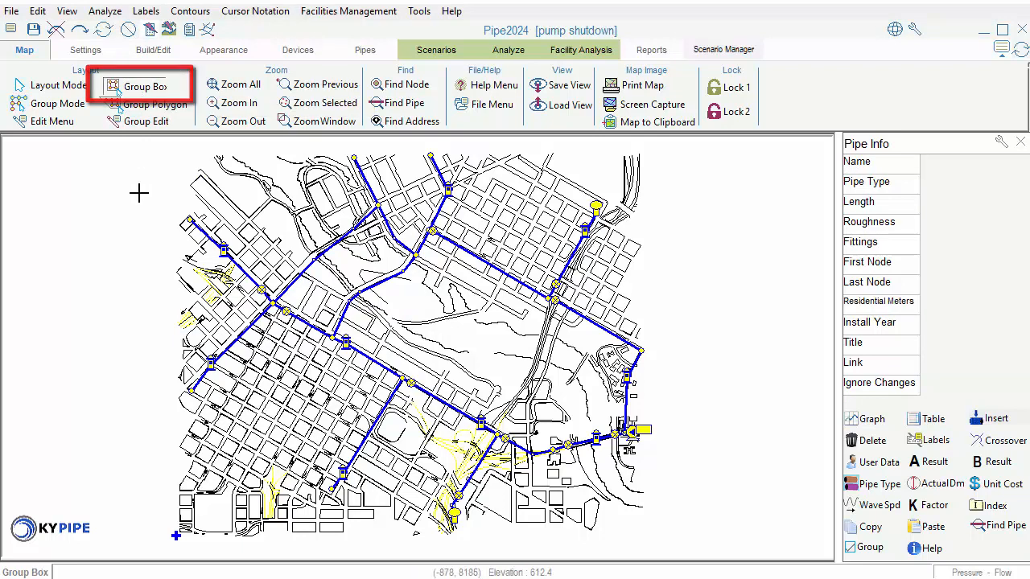
drag(131, 181, 326, 424)
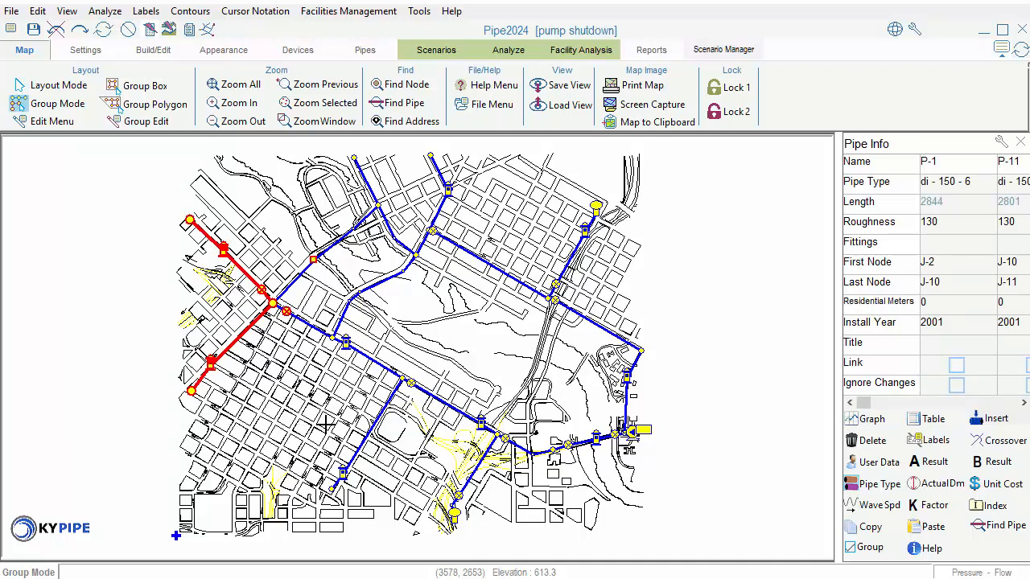
click(128, 30)
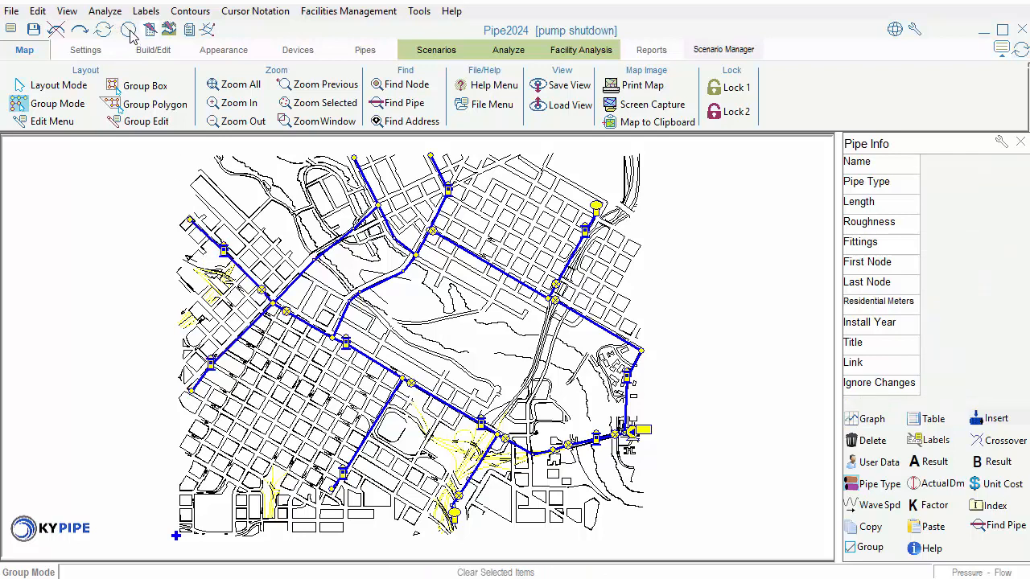
Select the western pipes and nodes around P-1, P-11 and P-19 by enclosing them in a Group Polygon
click(153, 109)
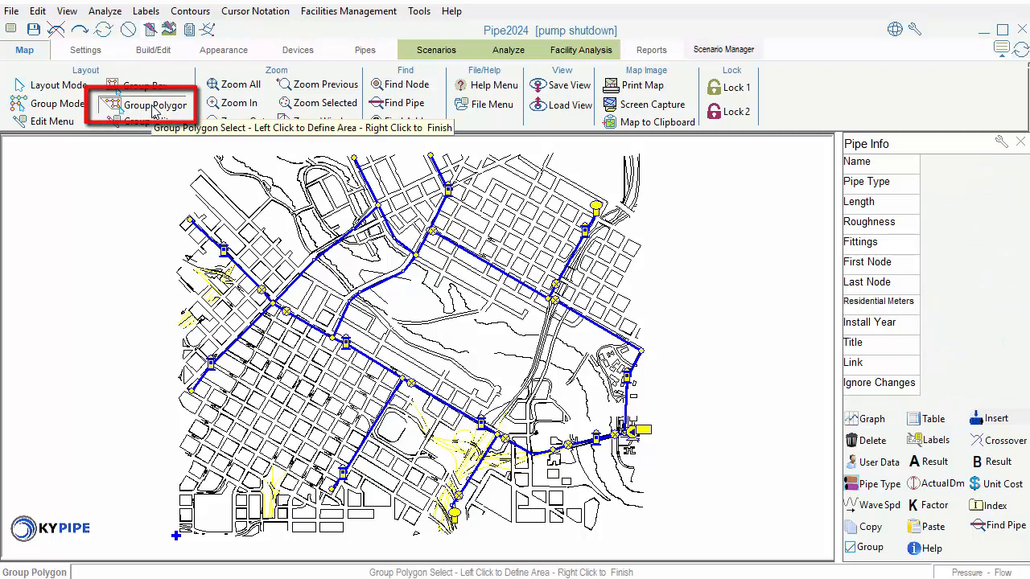
click(133, 196)
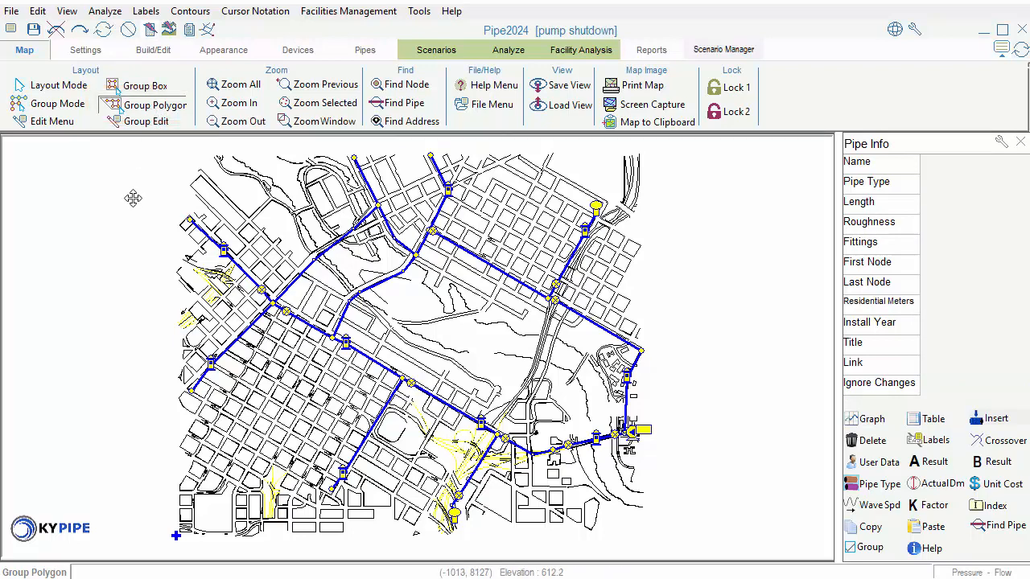
click(125, 344)
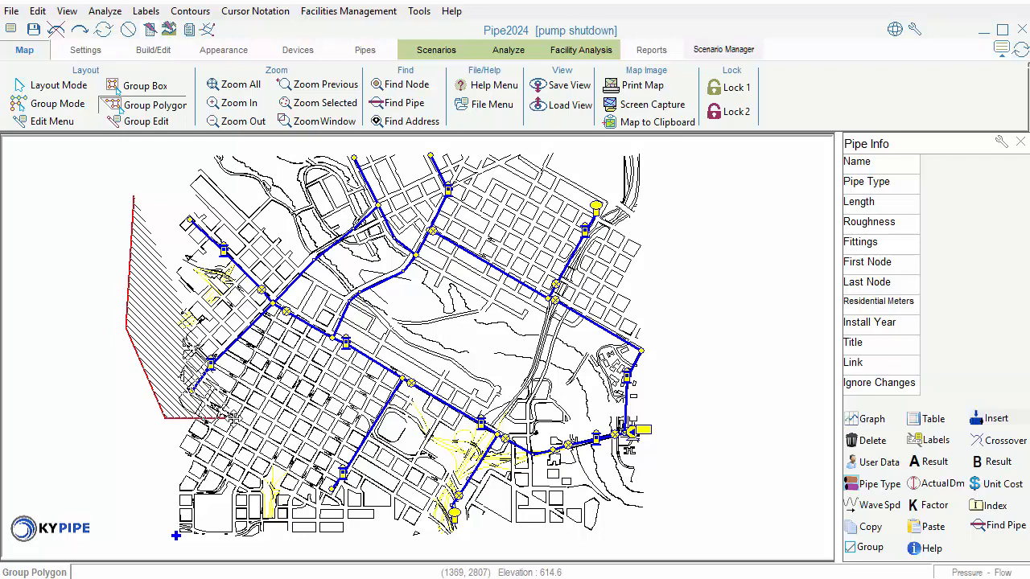
click(402, 201)
click(344, 175)
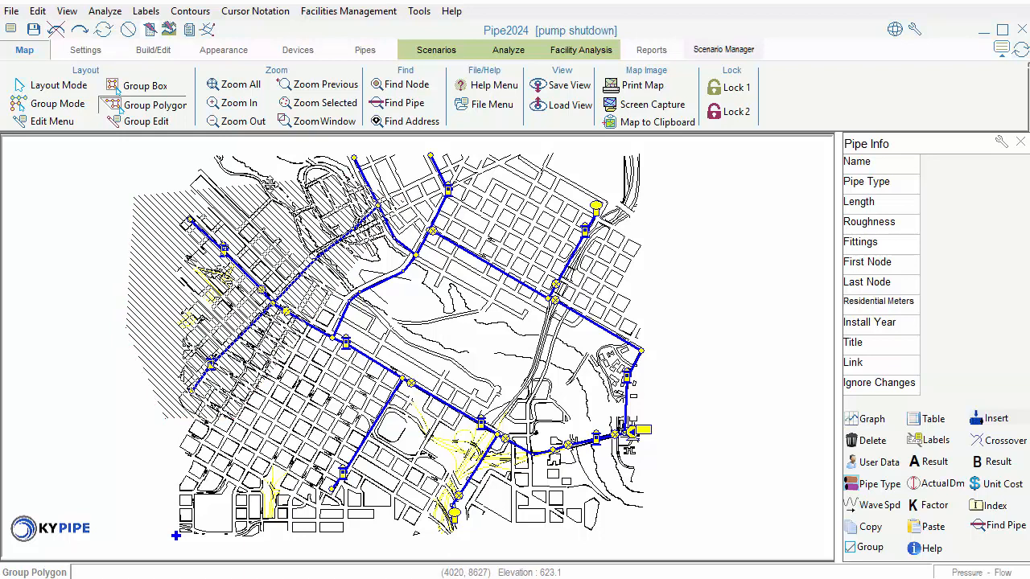
click(134, 193)
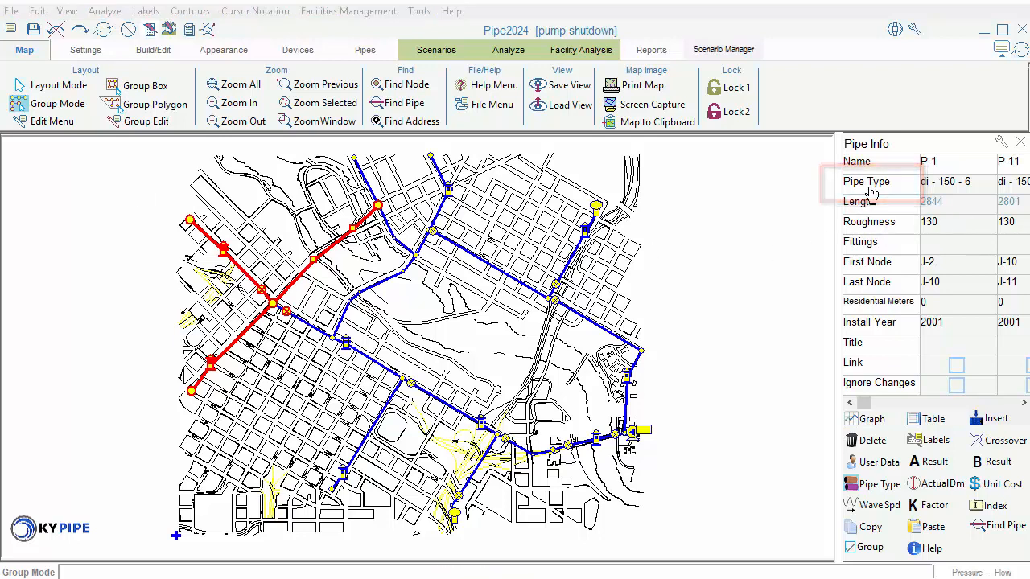
Add all pipes of type di - 150 - 10 to the selected group through the Pipe Type group selection
click(871, 192)
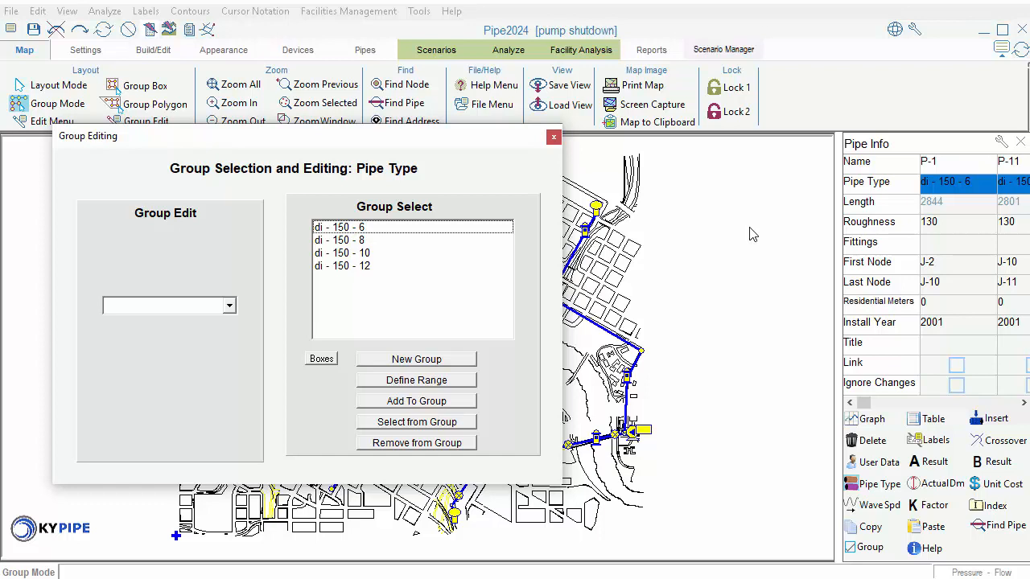
click(342, 254)
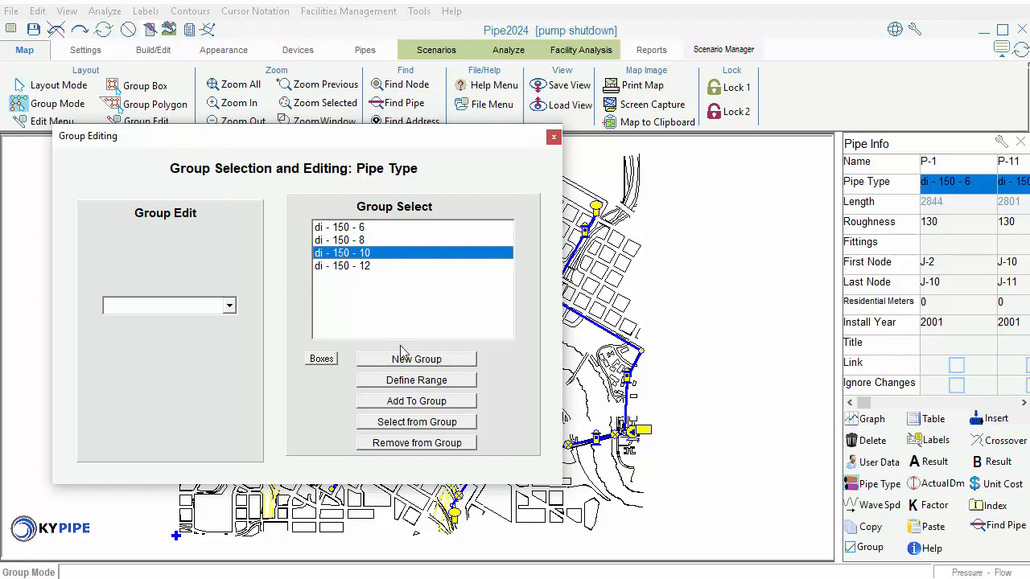
click(432, 408)
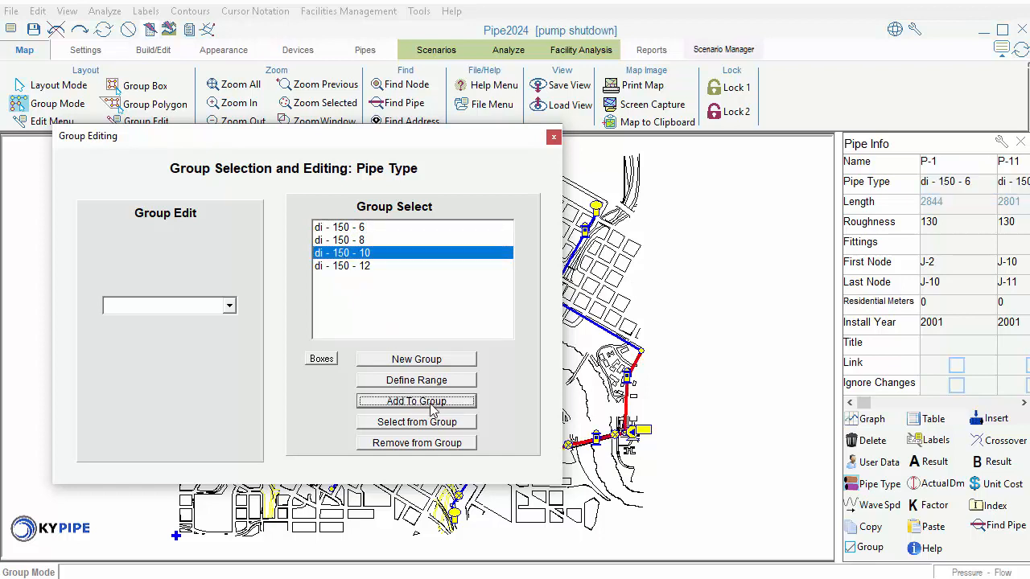
click(553, 140)
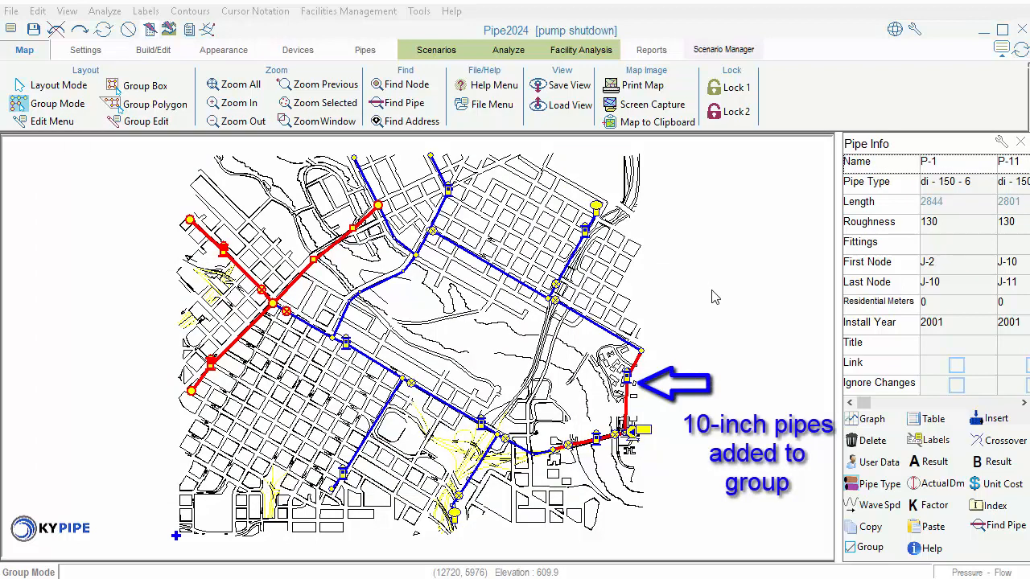
Examine the pipe types and other data of every pipe in the enlarged group in Pipe Info
click(980, 403)
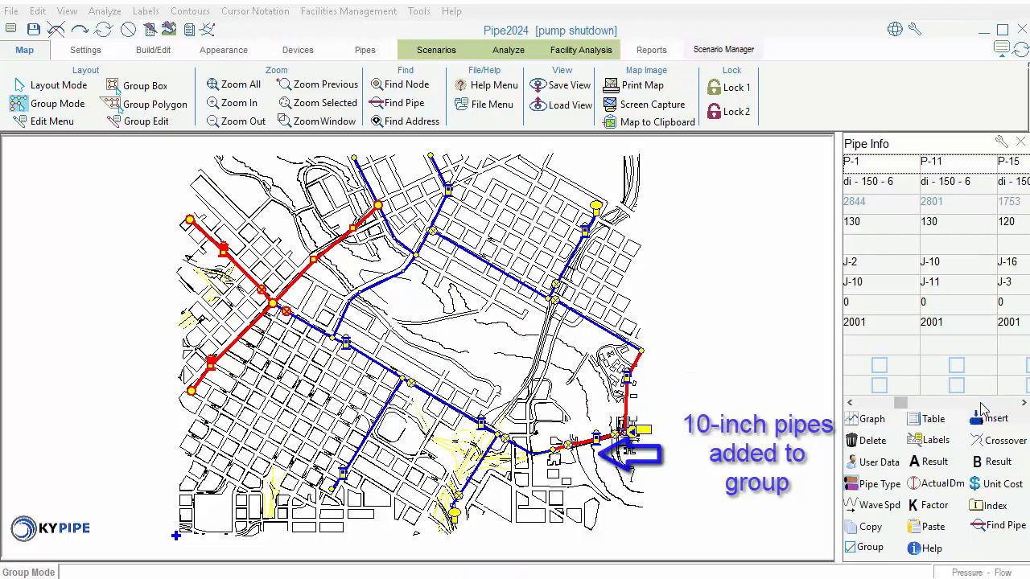
click(980, 404)
click(981, 404)
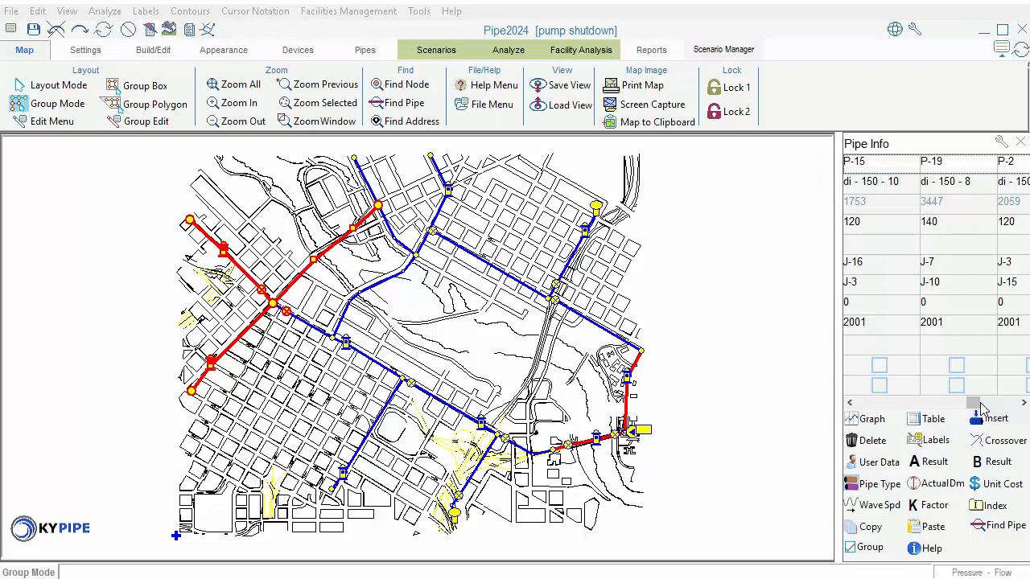
click(996, 403)
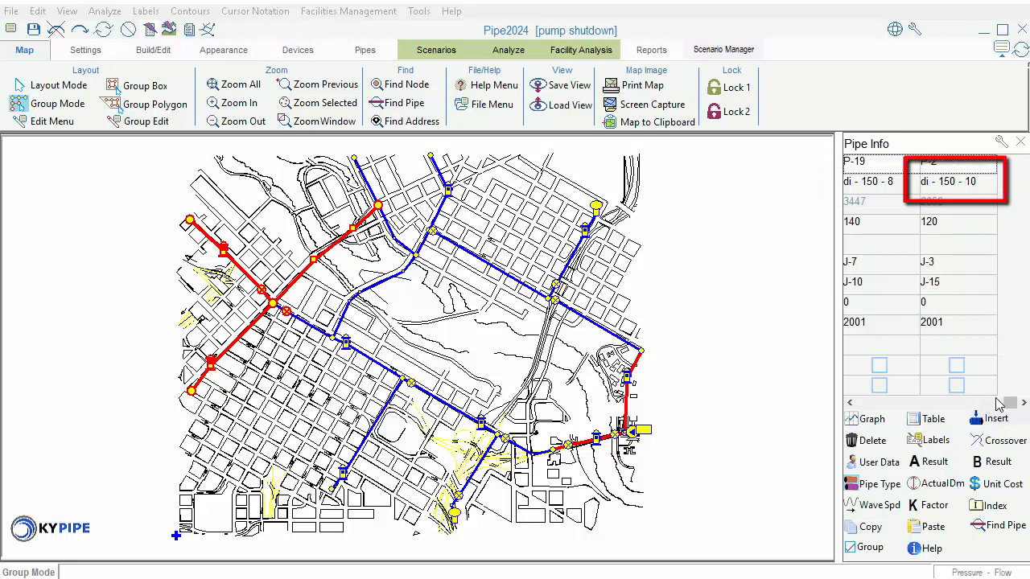
click(877, 403)
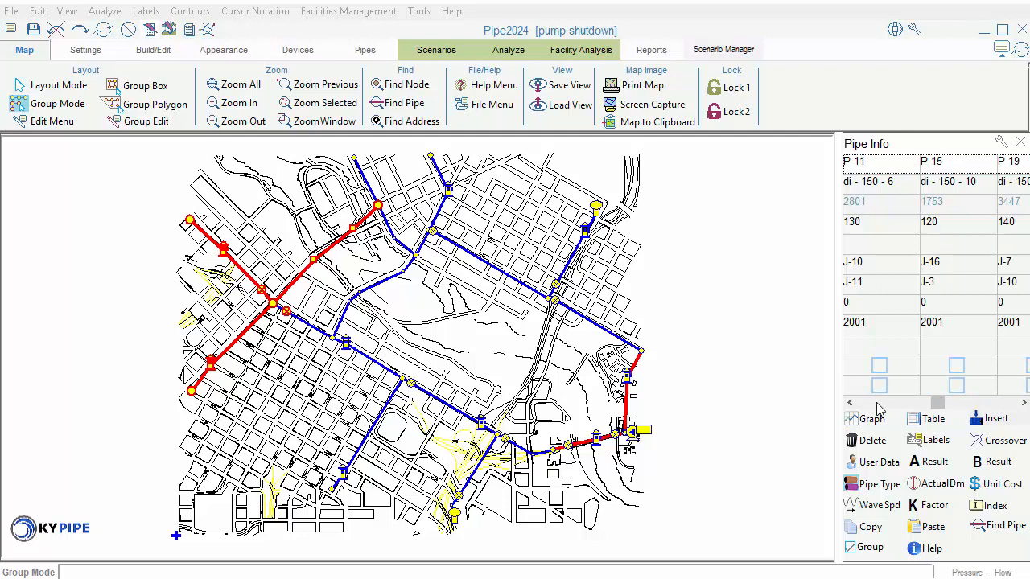
click(867, 403)
click(867, 404)
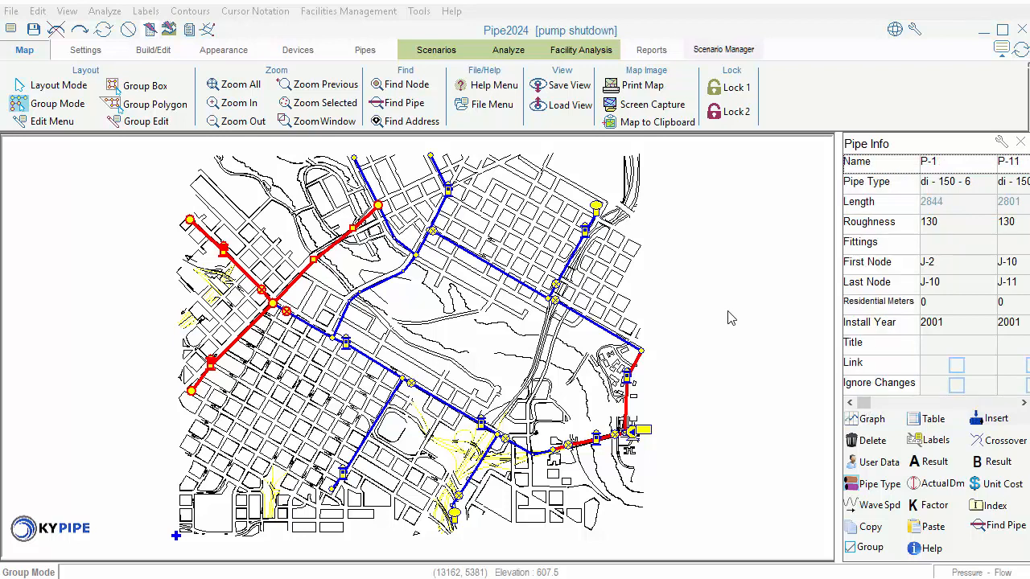
Remove the di - 150 - 10 pipes from the selected group through the Pipe Type group selection
click(866, 185)
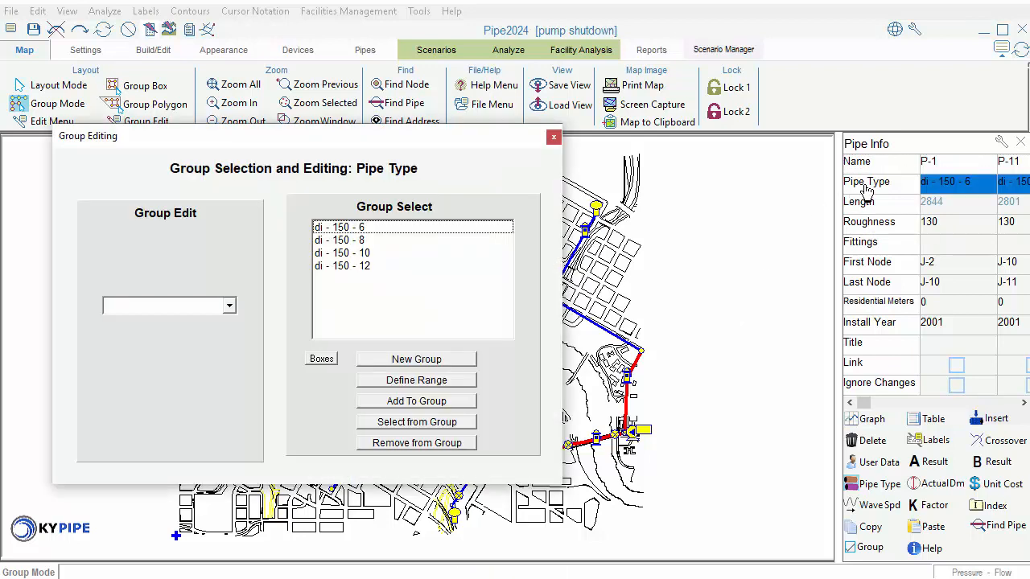
click(367, 255)
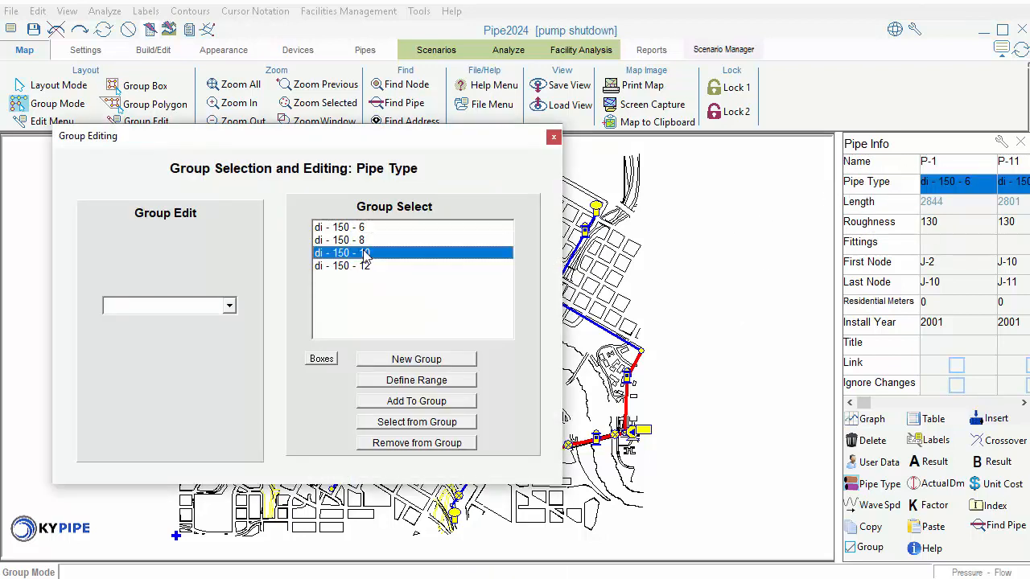
click(404, 443)
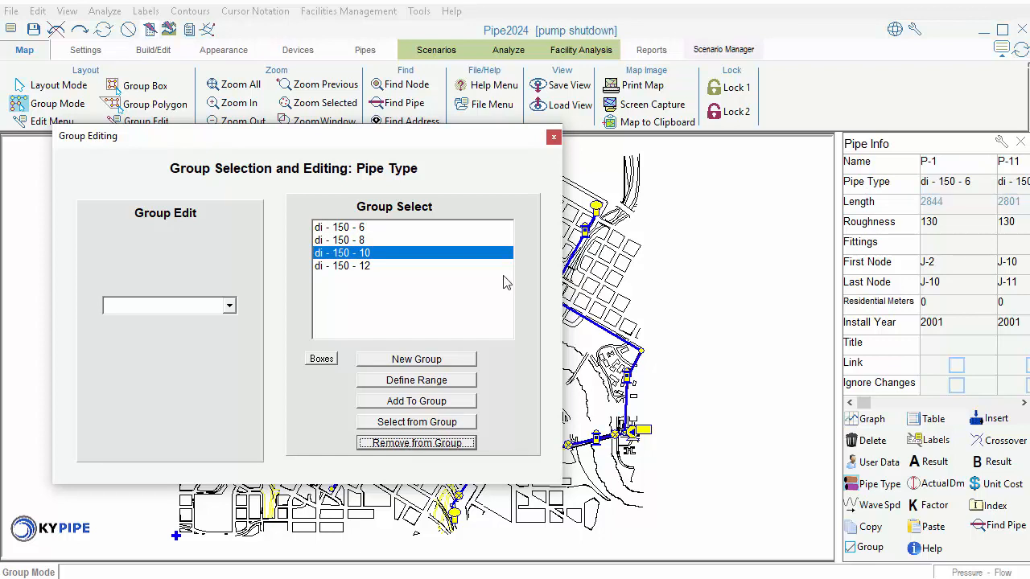
click(554, 138)
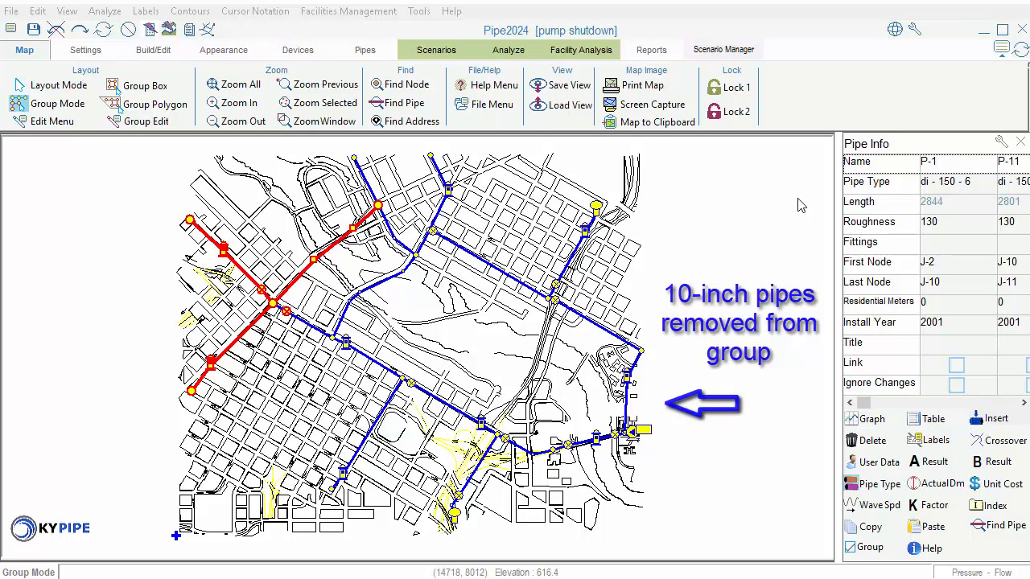
Change the pipe type of all pipes in the western group to di - 150 - 4, and clear the selection
click(855, 184)
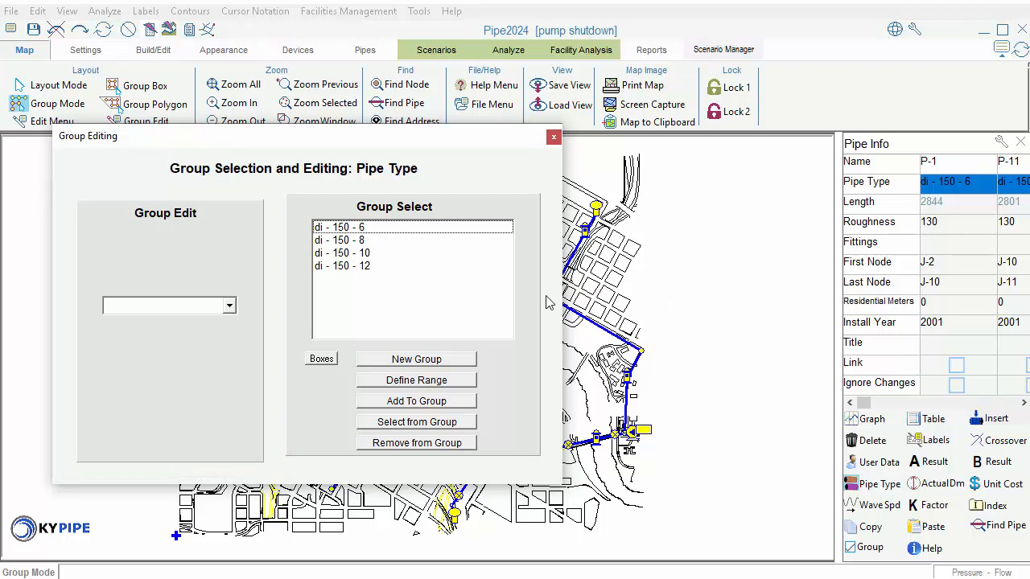
click(230, 307)
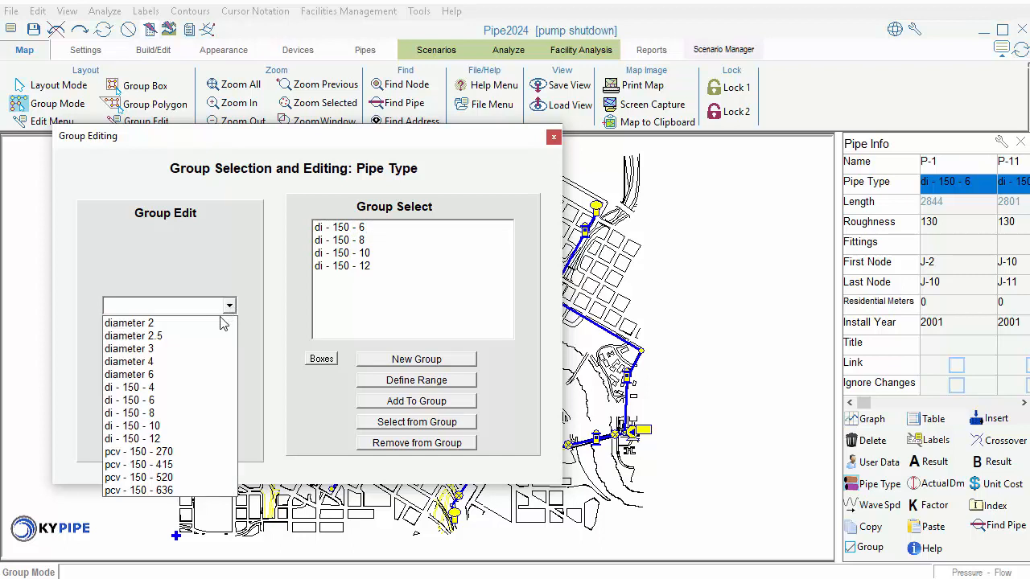
click(200, 389)
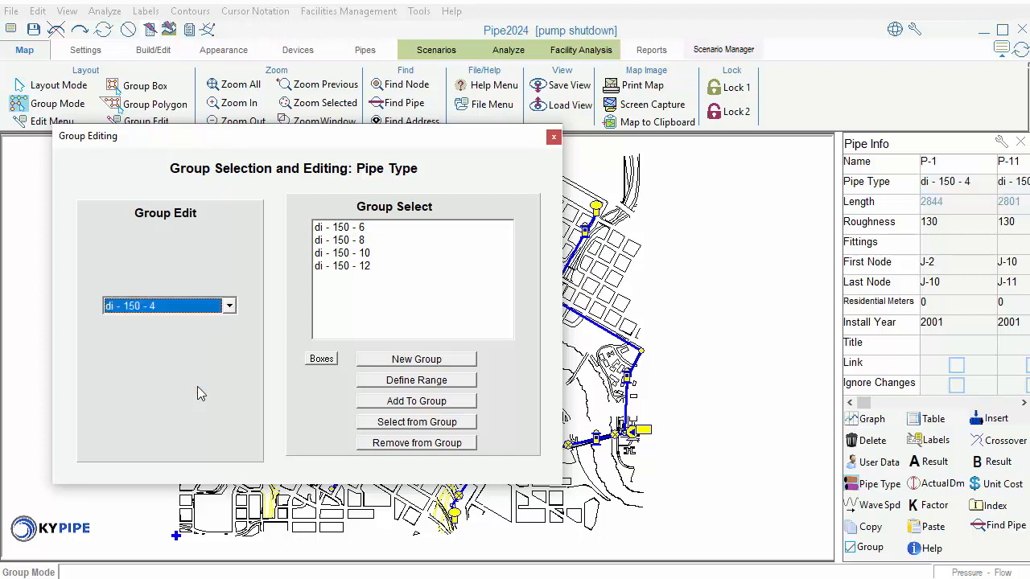
click(985, 407)
click(1000, 405)
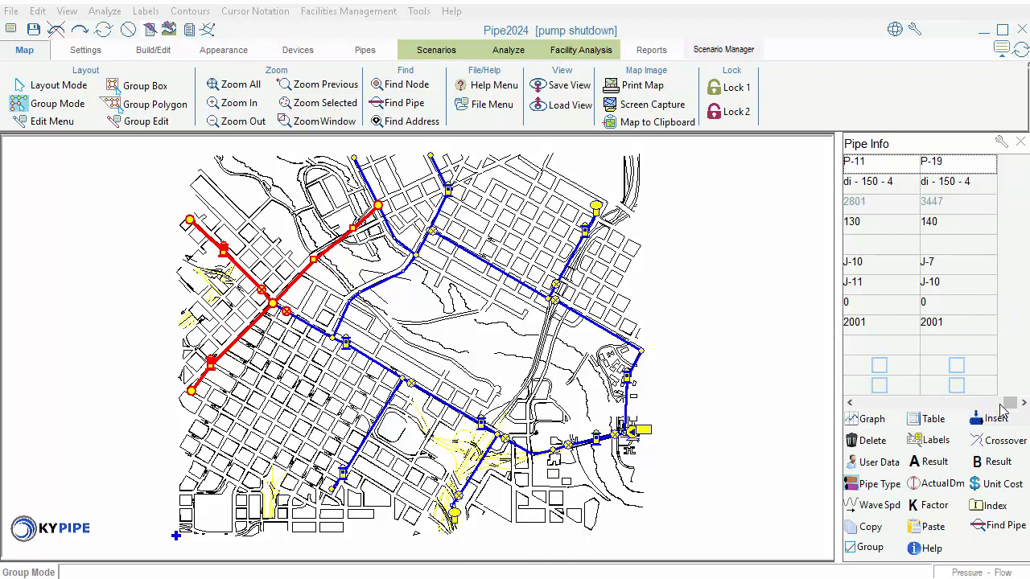
click(865, 403)
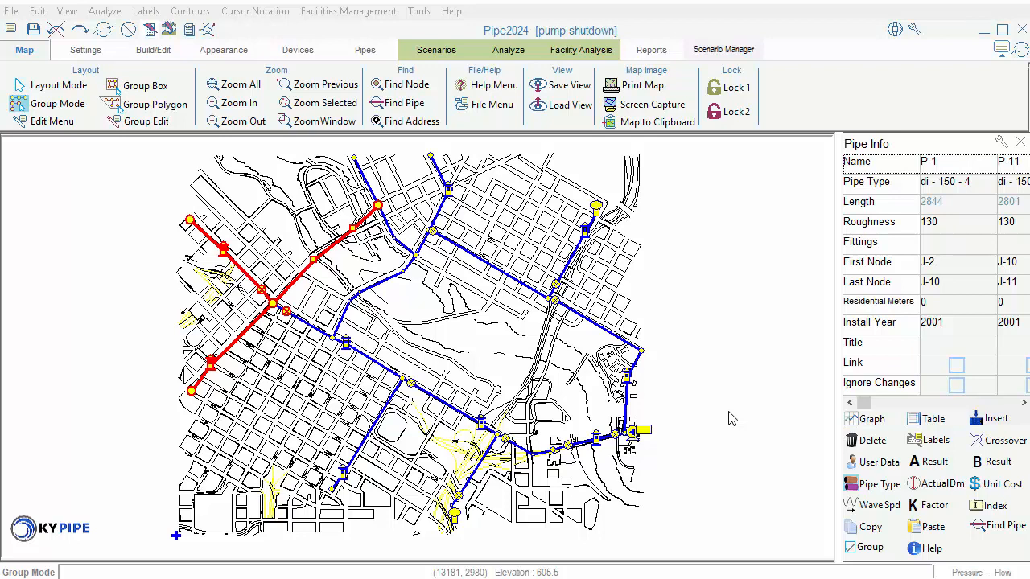
click(129, 31)
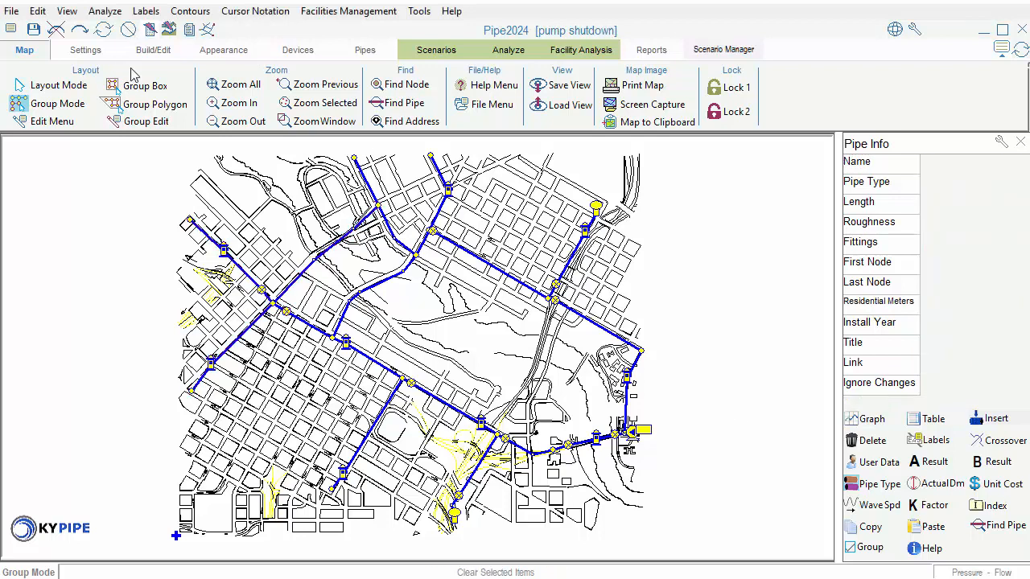
Select all nodes in the network with Group Edit and display their data in Node Info
click(135, 121)
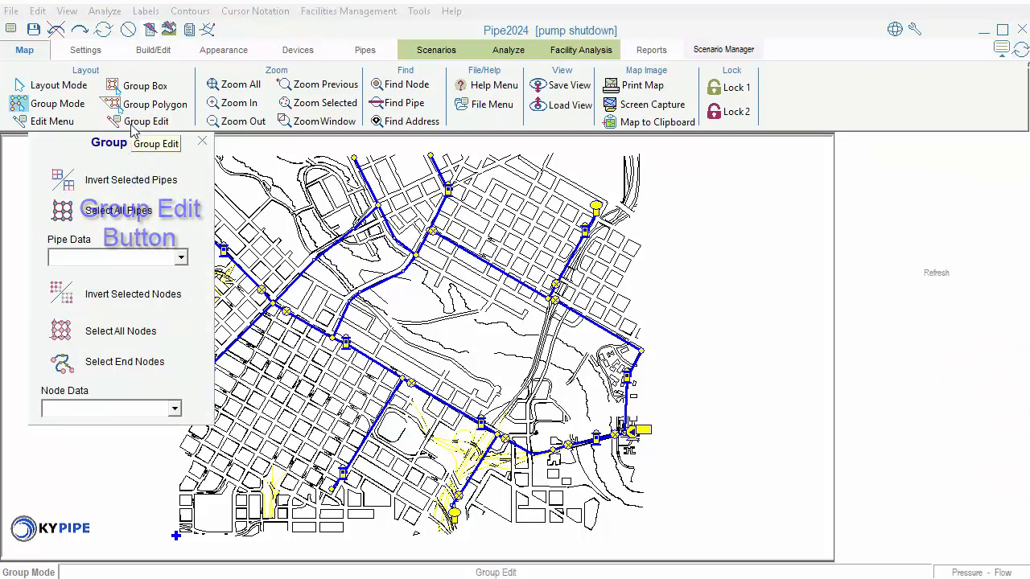
click(90, 337)
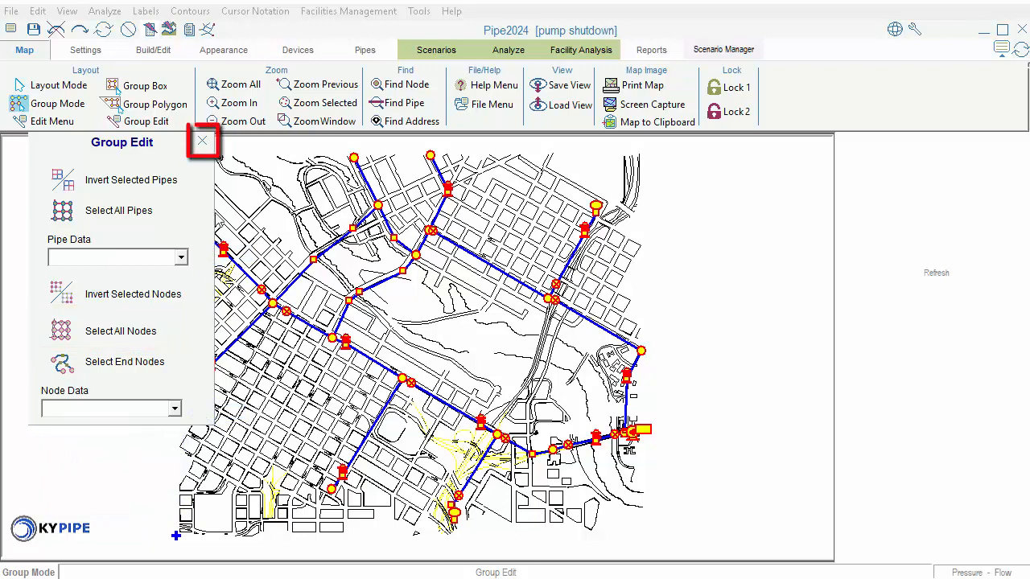
click(202, 141)
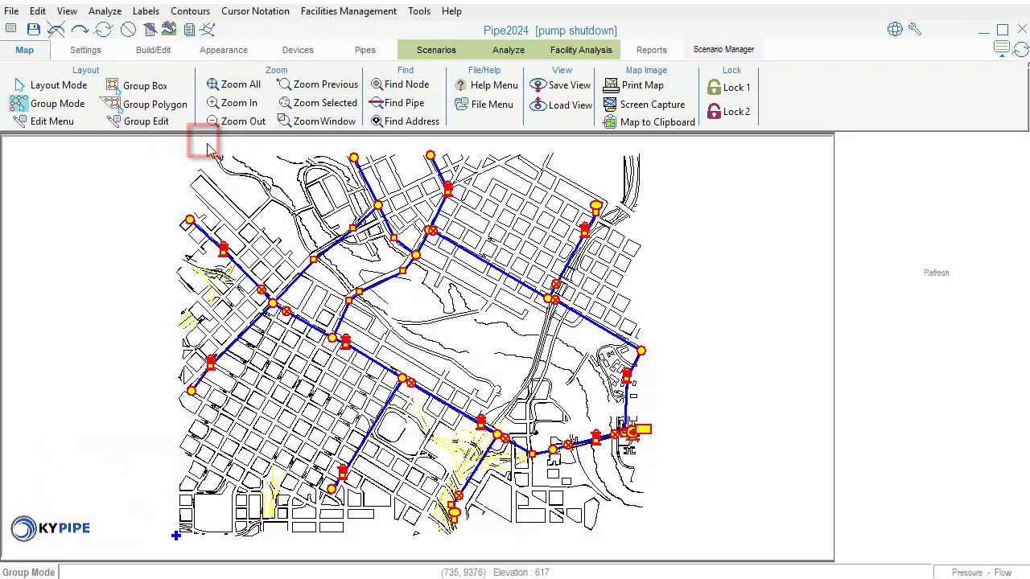
click(447, 190)
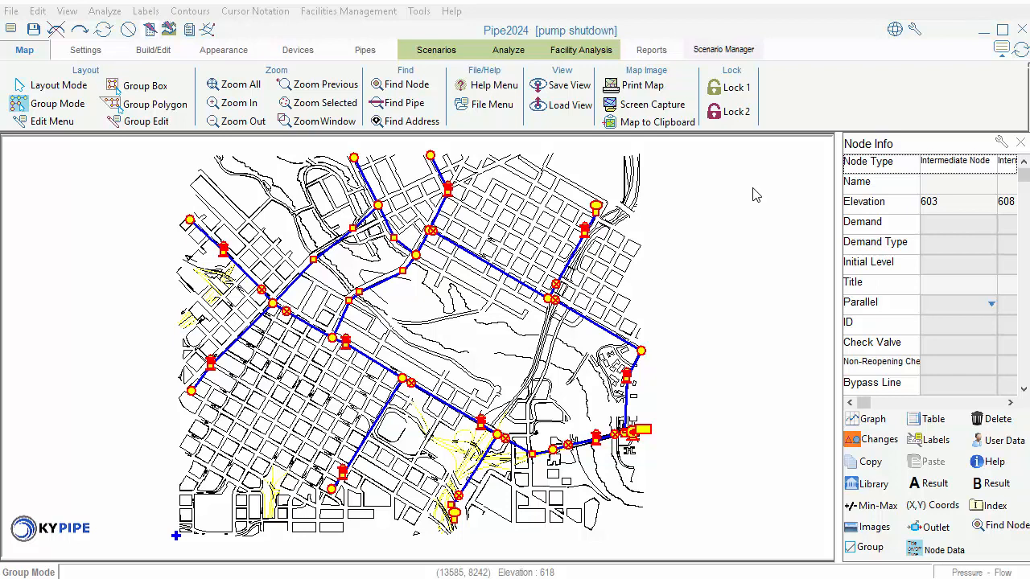
Remove the Hydrant, Pump - Table, Reservoir (grade) and Tank (Surge) node types from the node group, and clear the selection
click(860, 169)
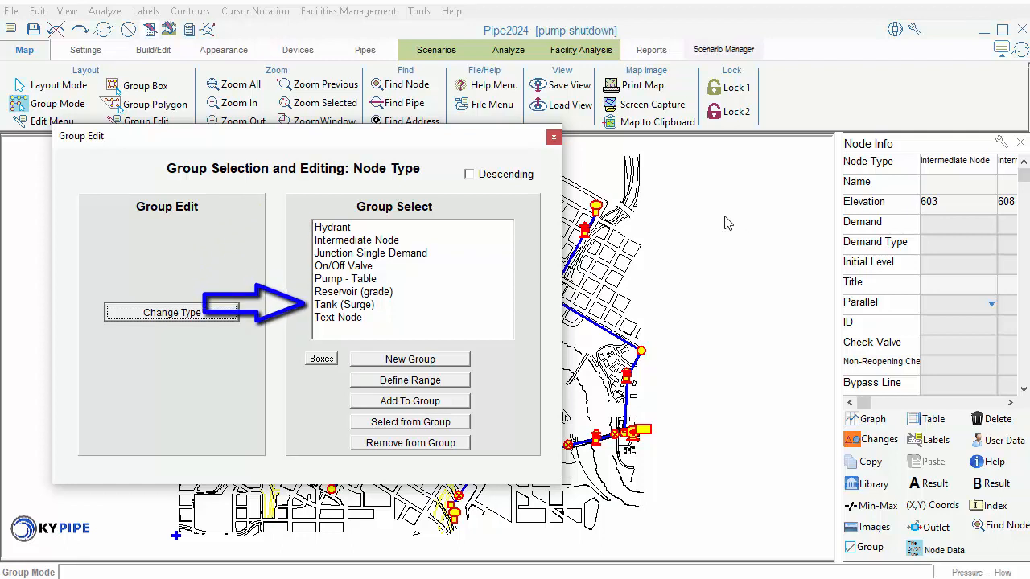
click(328, 229)
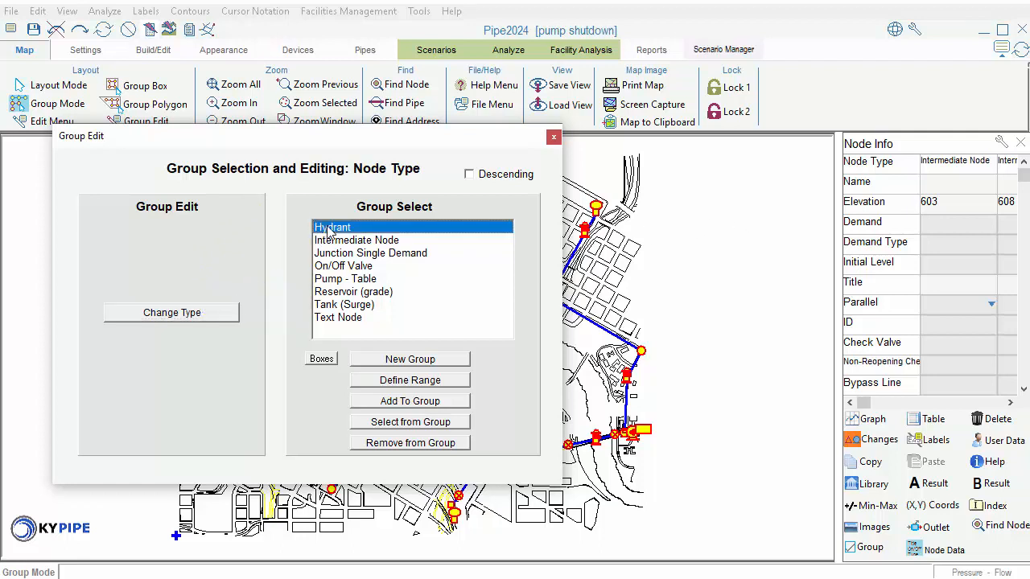
click(358, 280)
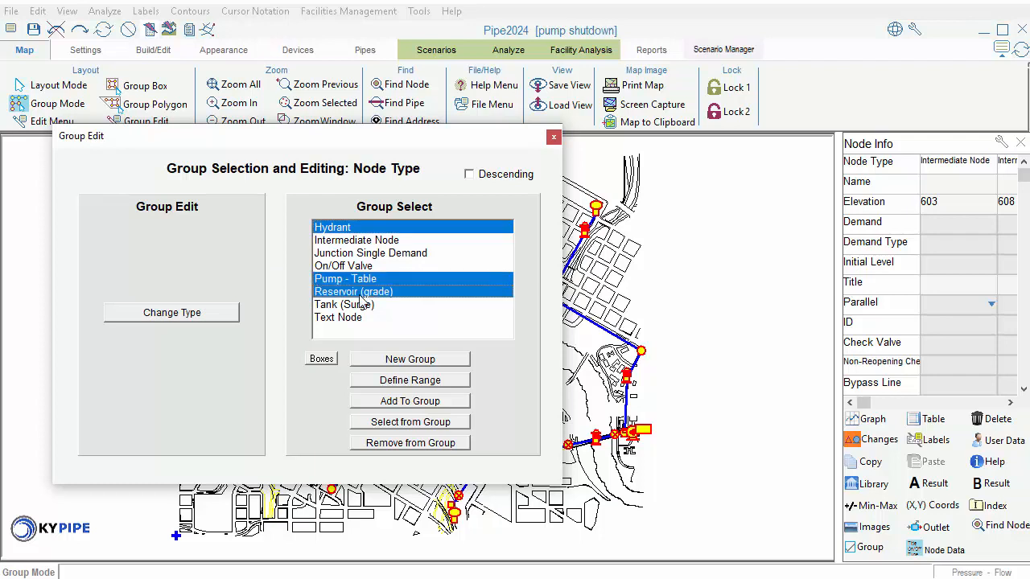
click(361, 293)
click(371, 307)
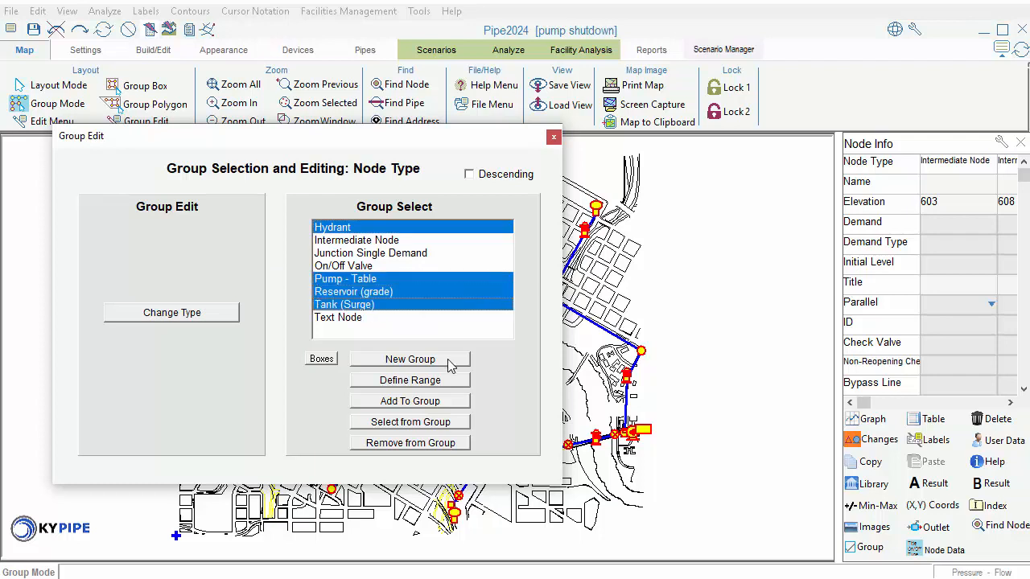
click(454, 444)
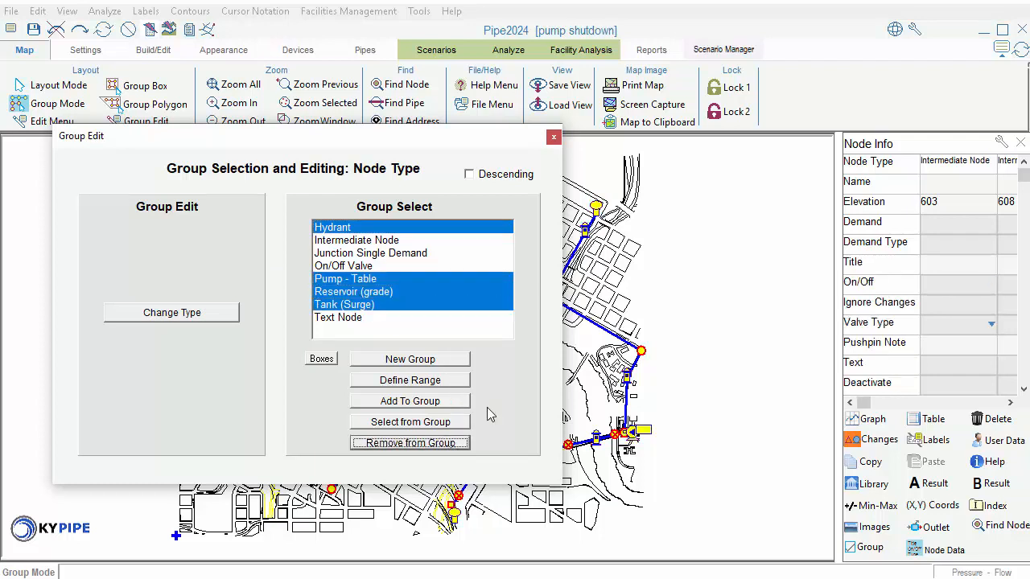
click(553, 138)
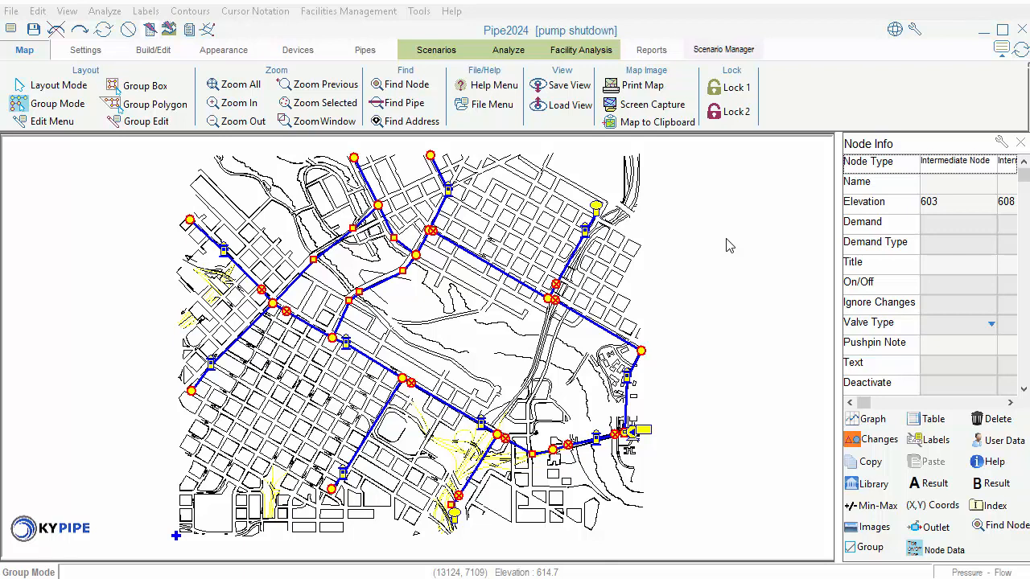
click(127, 30)
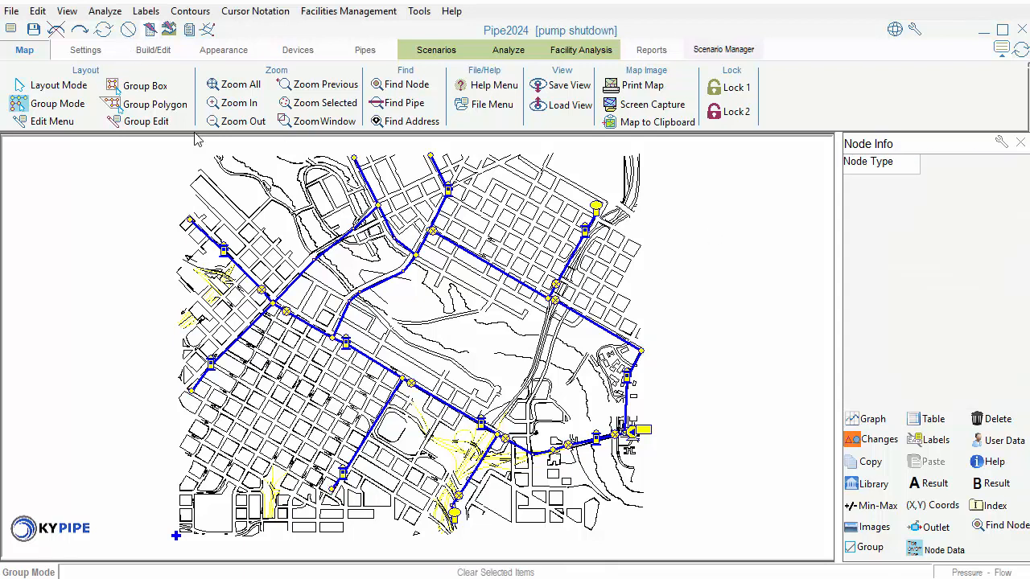
Create a new node group containing the Intermediate Node, Junction Single Demand and On/Off Valve node types
click(881, 163)
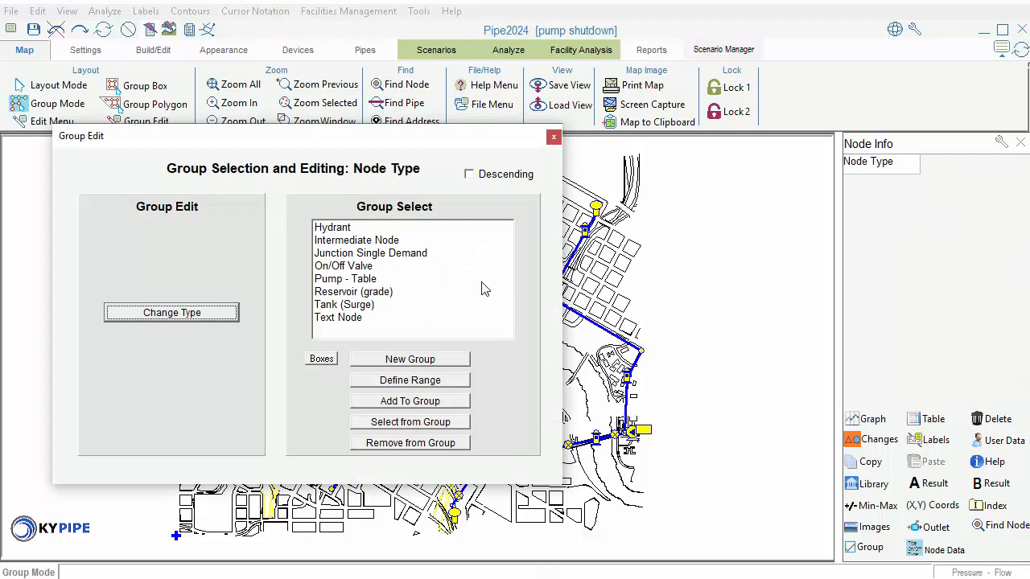
click(376, 240)
click(375, 253)
click(364, 266)
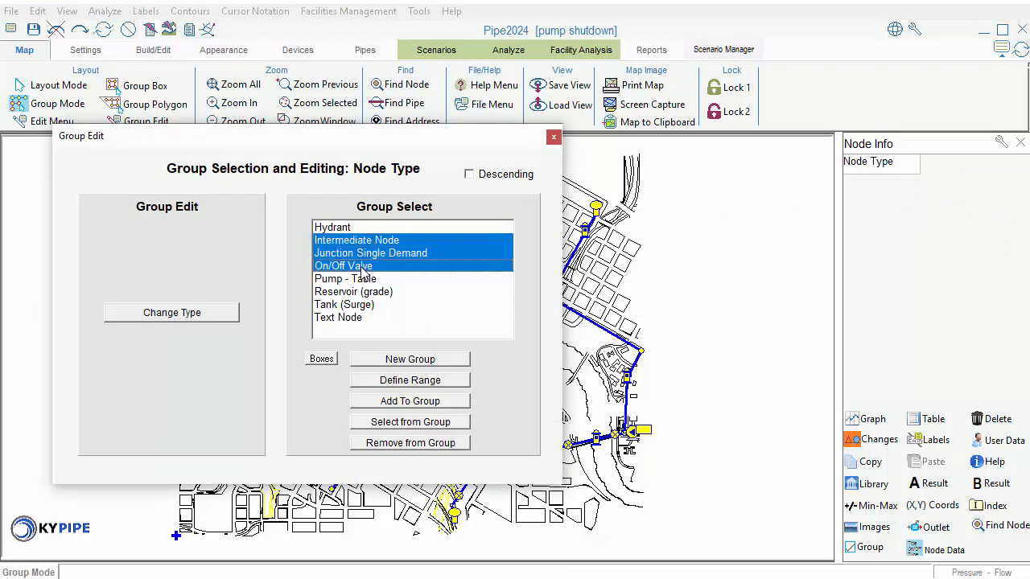
click(424, 365)
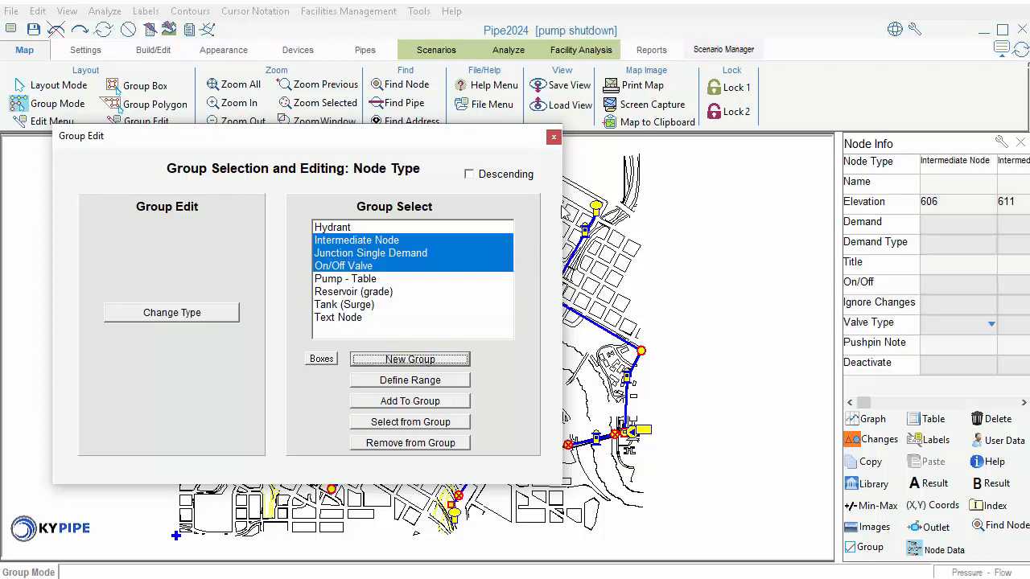
click(554, 139)
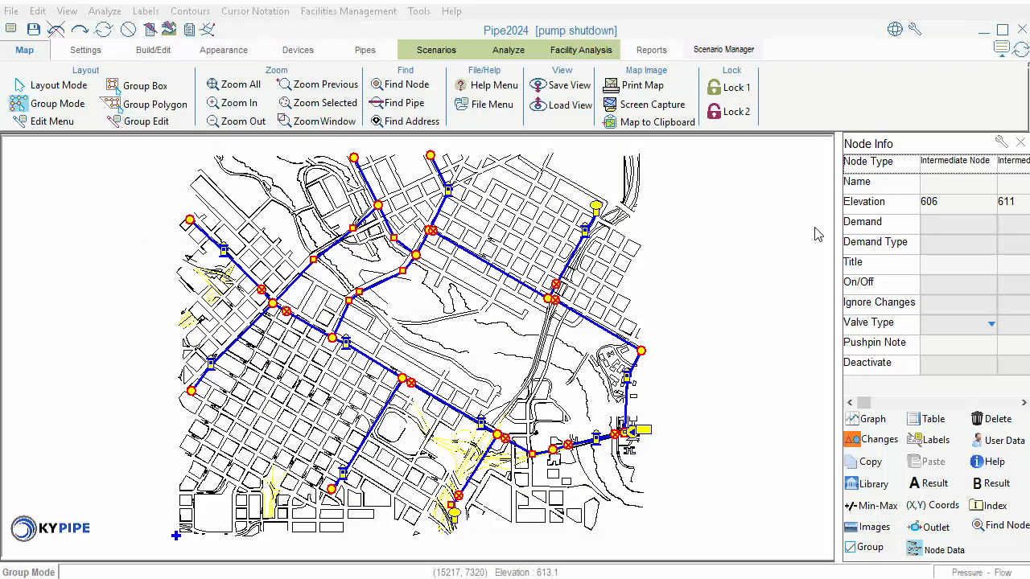
Lower the elevation of all nodes in the group by applying an Add edit of -3
click(863, 208)
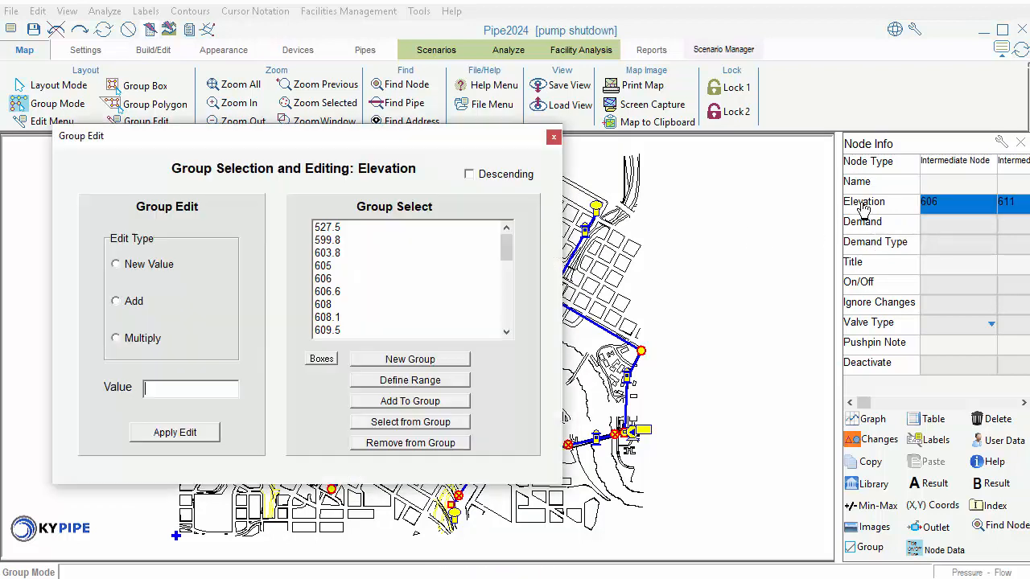
click(117, 303)
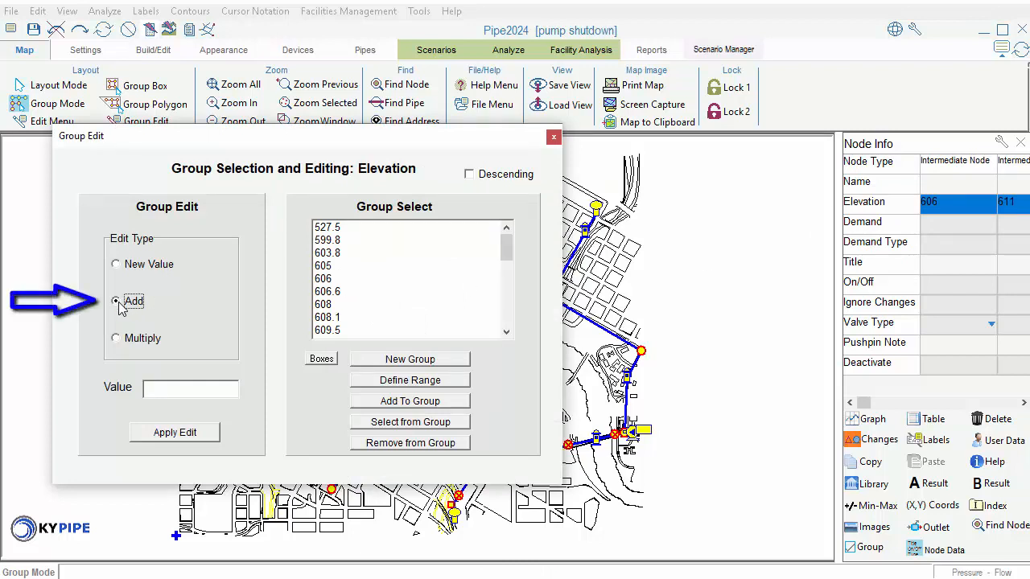
click(190, 393)
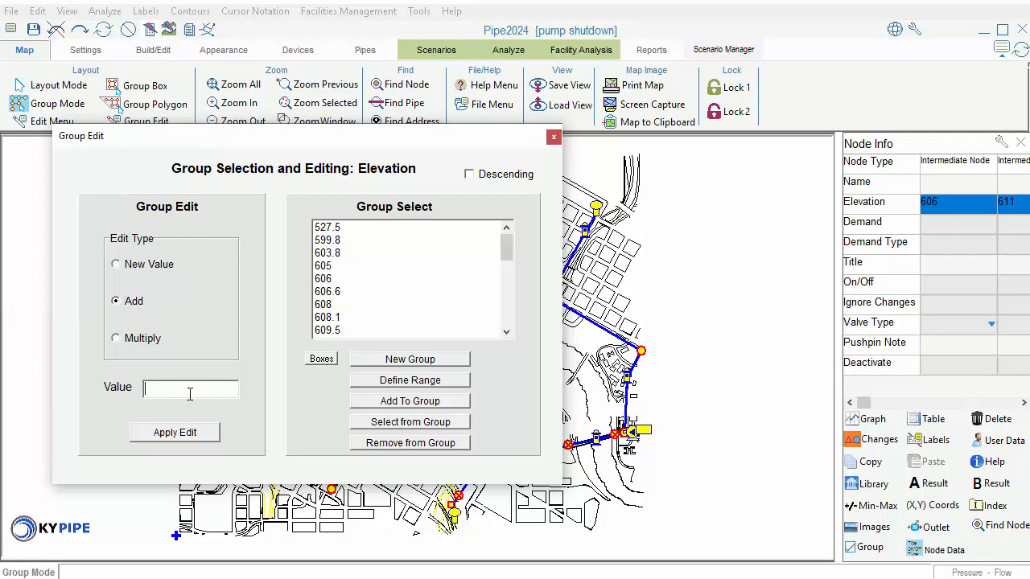
text(-3)
click(187, 436)
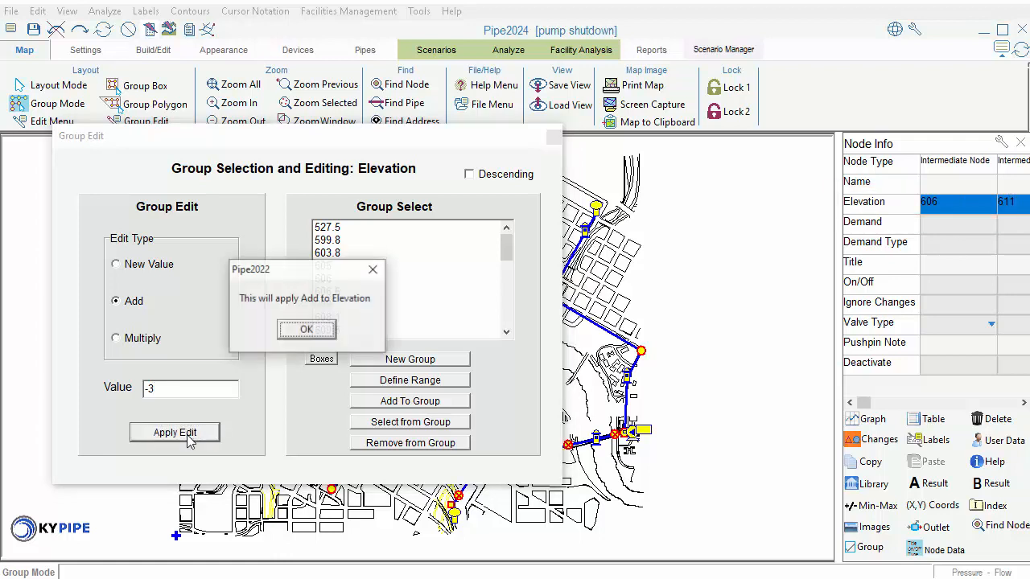
click(310, 330)
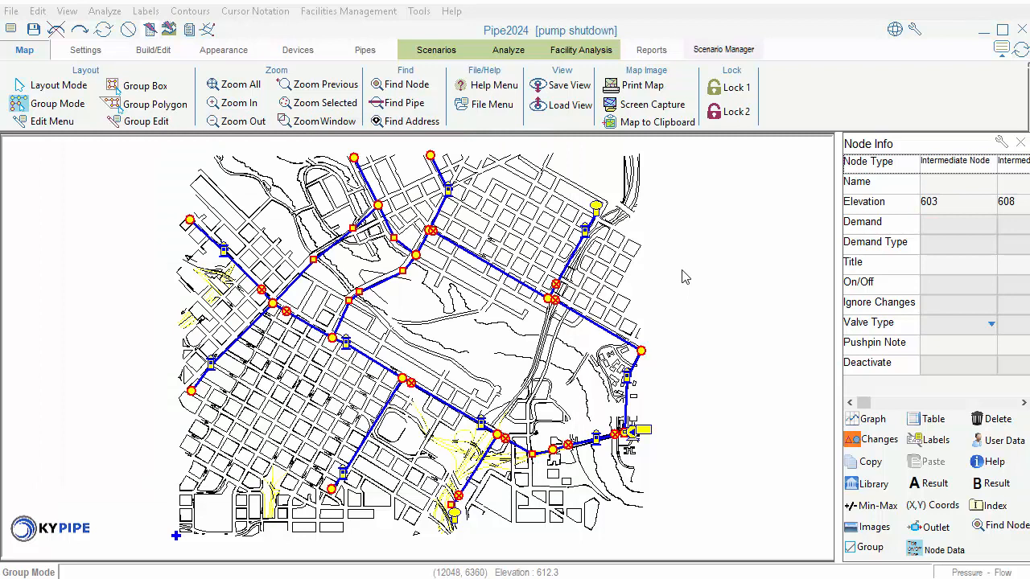